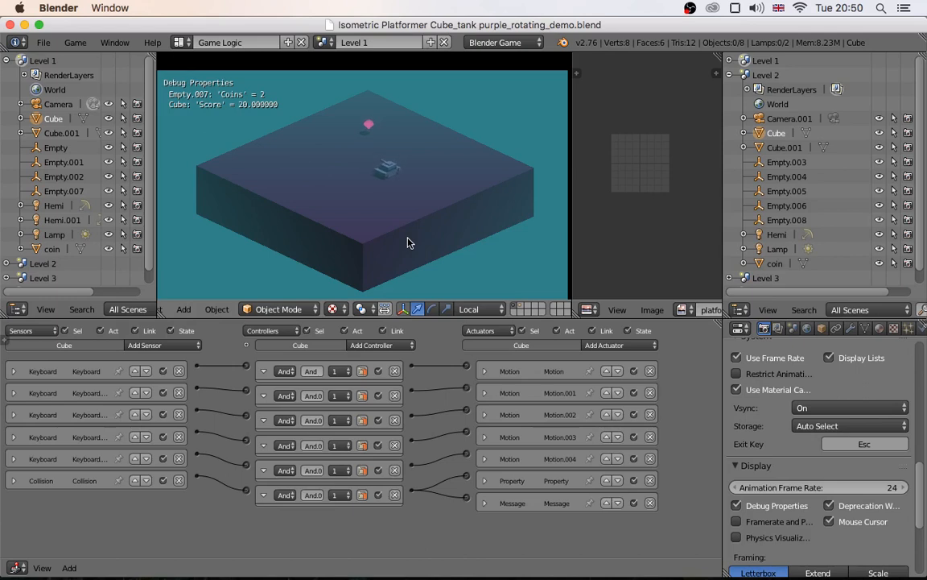
Drive the tank around the platform in the running game and collect the remaining coin to reach the next level
{"action": "key", "text": "Right"}
{"action": "key", "text": "Up"}
{"action": "key", "text": "Right"}
{"action": "key", "text": "Left"}
{"action": "key", "text": "Up"}
{"action": "key", "text": "Left"}
{"action": "key", "text": "Right"}
{"action": "key", "text": "Up"}
{"action": "key", "text": "Up"}
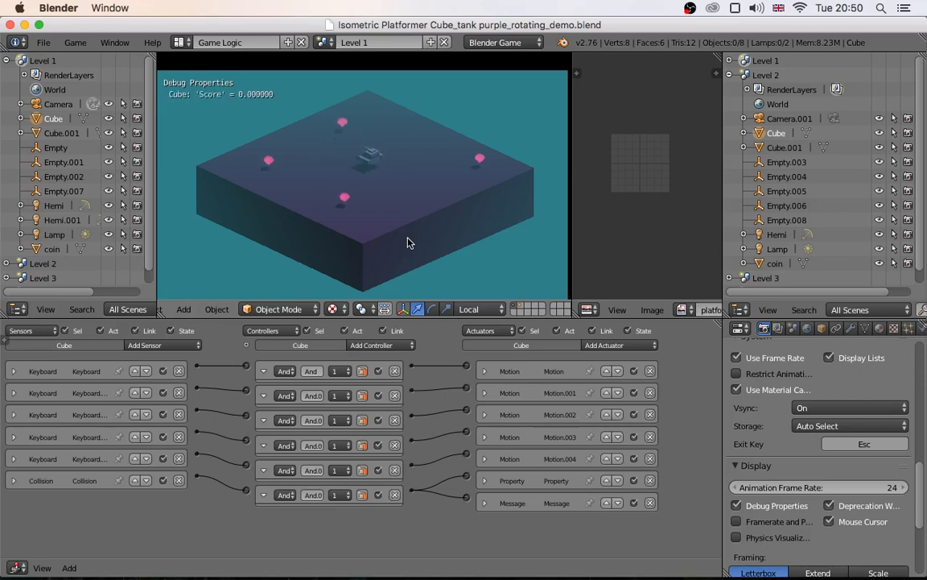
Collect the coins nearest the front and right corners of the new level's platform with the tank
{"action": "key", "text": "Right"}
{"action": "key", "text": "Up"}
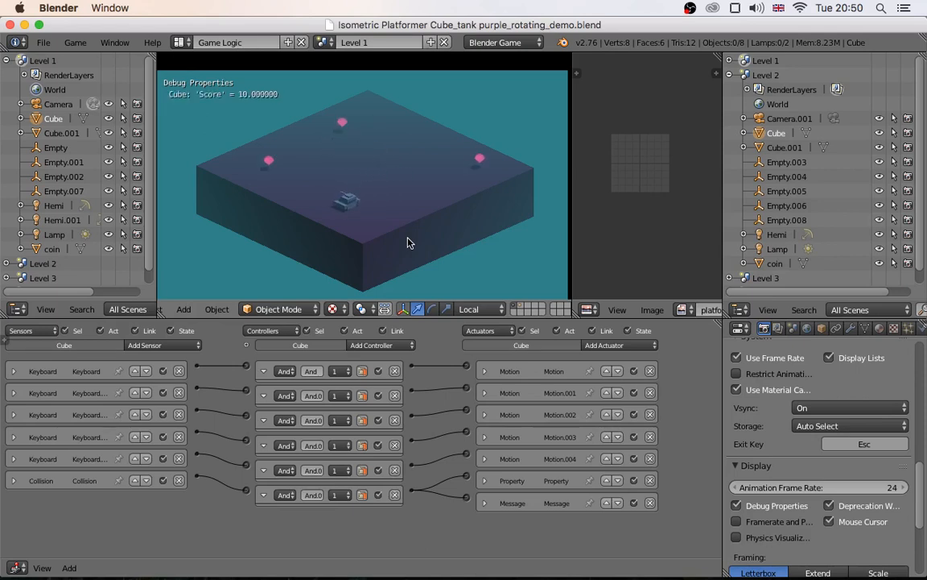
{"action": "key", "text": "Right"}
{"action": "key", "text": "Up"}
{"action": "key", "text": "Right"}
{"action": "key", "text": "Up"}
{"action": "key", "text": "Right"}
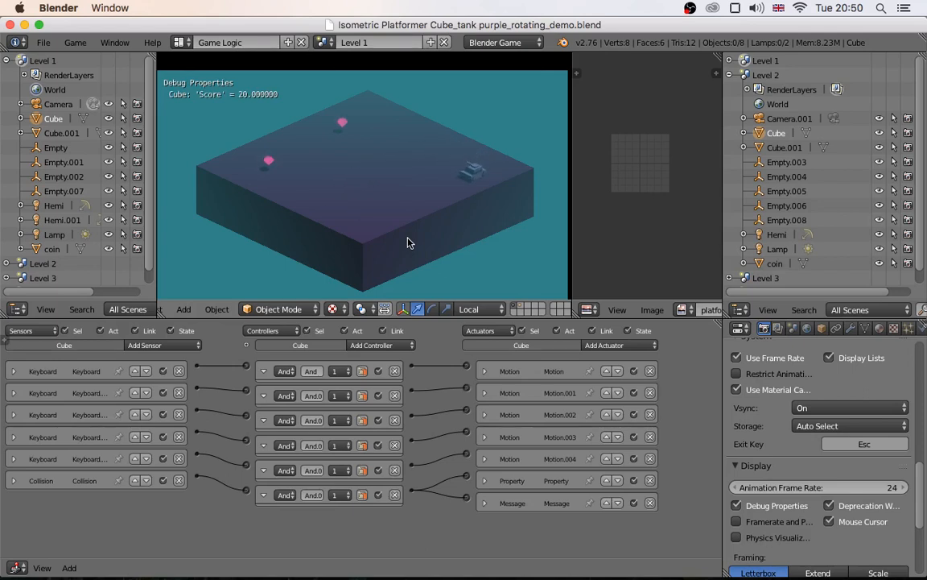
Drive the tank repeatedly in every direction to examine which way it faces while moving, and end the game
{"action": "key", "text": "Up"}
{"action": "key", "text": "Right"}
{"action": "key", "text": "Up"}
{"action": "key", "text": "Up"}
{"action": "key", "text": "Down"}
{"action": "key", "text": "Up"}
{"action": "key", "text": "Down"}
{"action": "key", "text": "Up"}
{"action": "key", "text": "Down"}
{"action": "key", "text": "Up"}
{"action": "key", "text": "Down"}
{"action": "key", "text": "Down"}
{"action": "key", "text": "Up"}
{"action": "key", "text": "Down"}
{"action": "key", "text": "Up"}
{"action": "key", "text": "Right"}
{"action": "key", "text": "Up"}
{"action": "key", "text": "Right"}
{"action": "key", "text": "Up"}
{"action": "key", "text": "Right"}
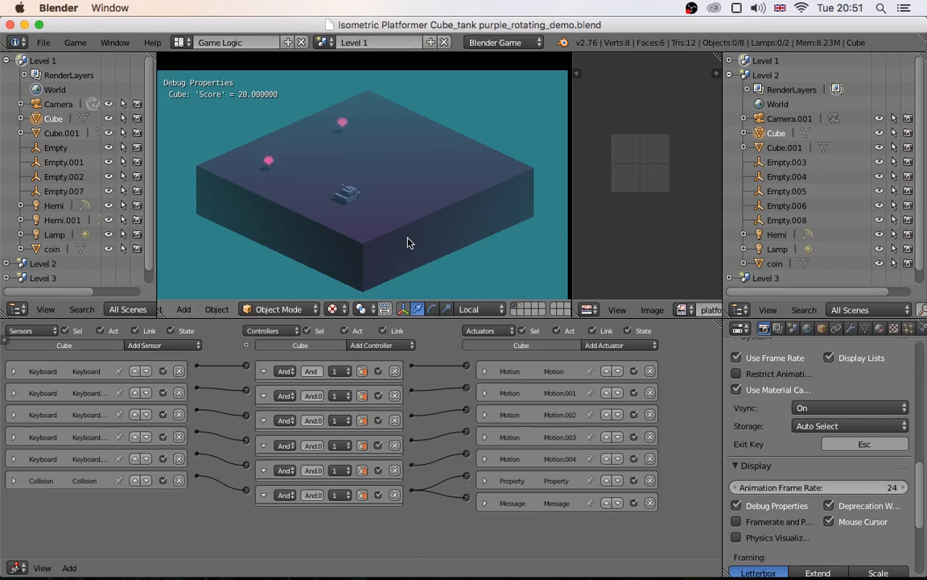
{"action": "key", "text": "Escape"}
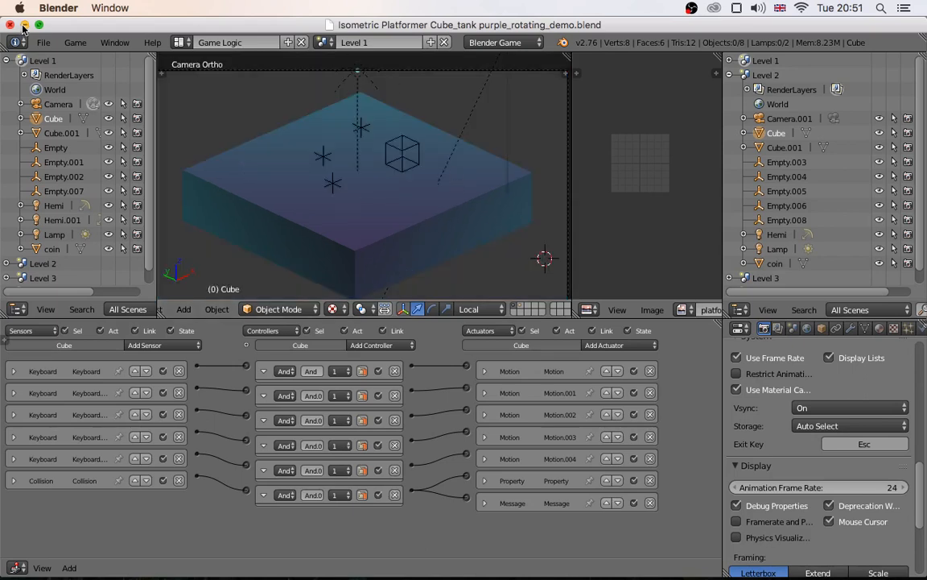
Switch to the Photoshop notes, collapse the layers list and move the floating panels clear of the canvas
{"action": "mouse_move", "coordinate": [684, 563]}
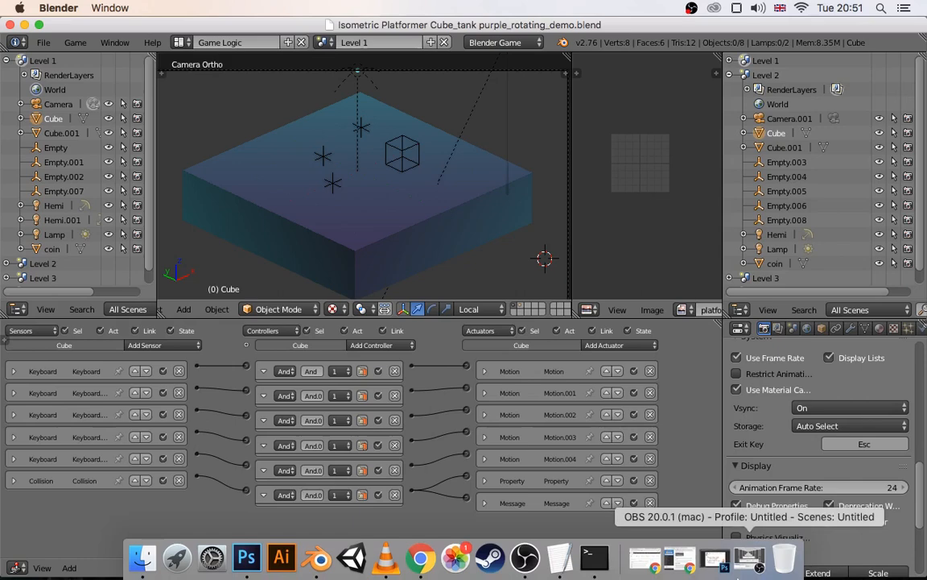
{"action": "left_click", "coordinate": [717, 559]}
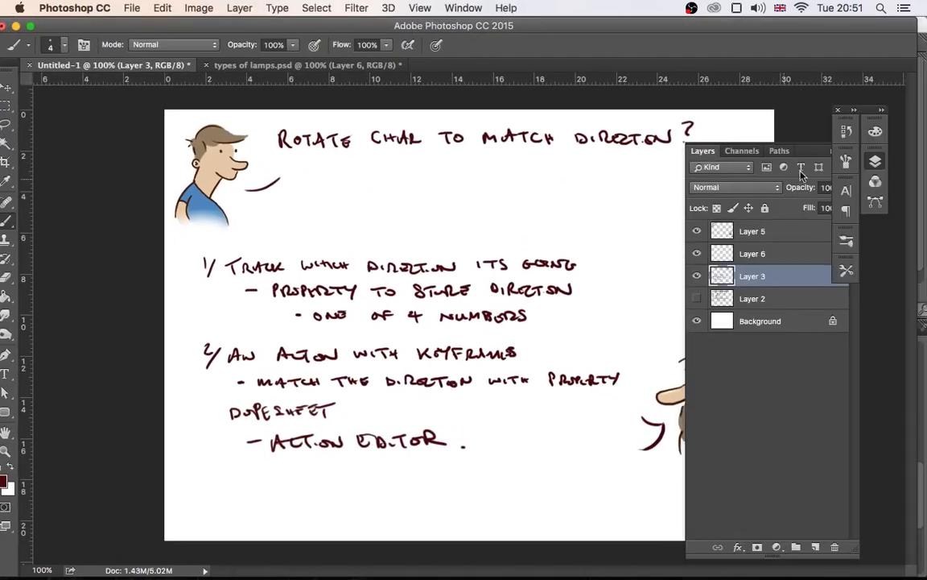
{"action": "left_click", "coordinate": [875, 158]}
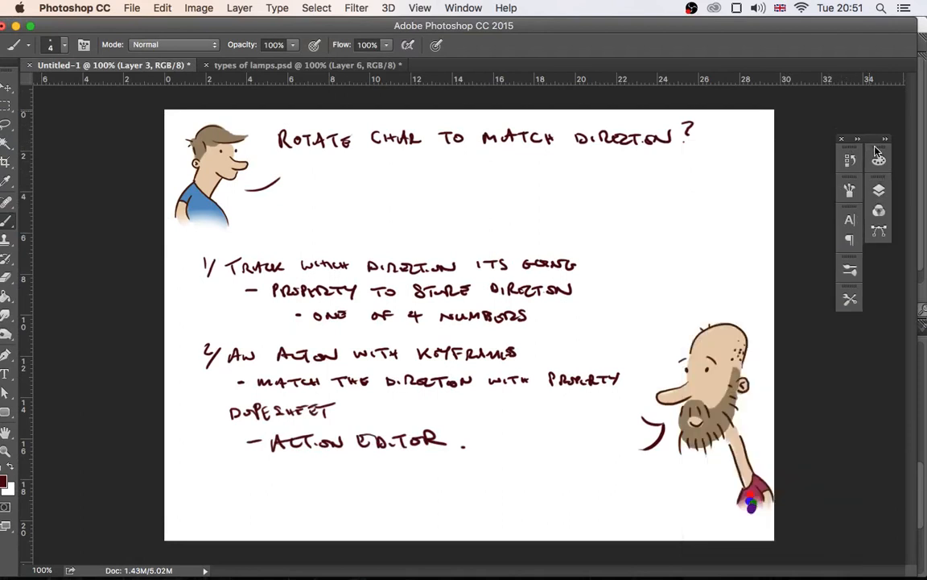
{"action": "left_click_drag", "start_coordinate": [875, 141], "coordinate": [891, 148]}
Underline the heading "ROTATE CHAR TO MATCH DIRECTION?" and circle the cartoon character beside it with the brush
{"action": "left_click_drag", "start_coordinate": [278, 154], "coordinate": [744, 153]}
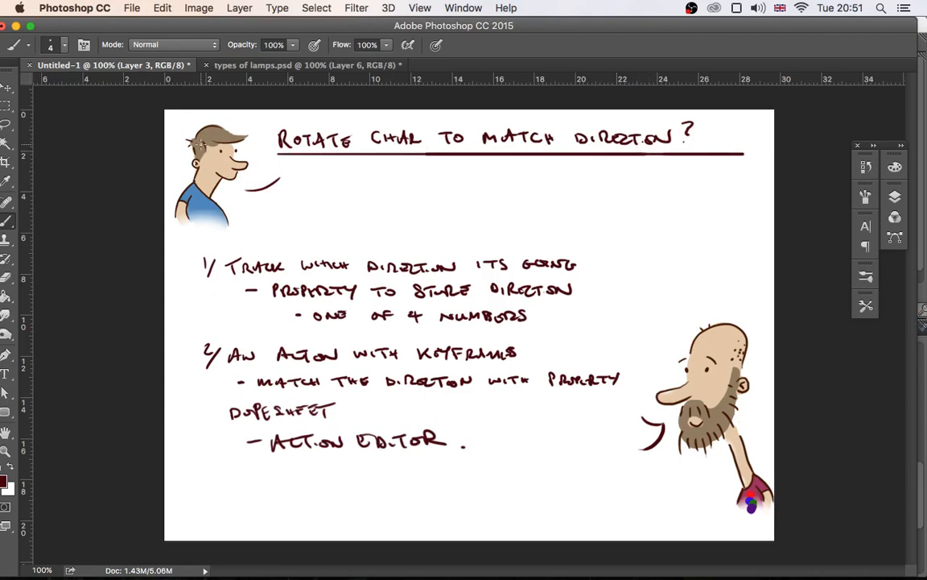
{"action": "mouse_move", "coordinate": [179, 133]}
{"action": "left_mouse_down"}
{"action": "mouse_move", "coordinate": [266, 205]}
{"action": "mouse_move", "coordinate": [181, 130]}
{"action": "left_mouse_up"}
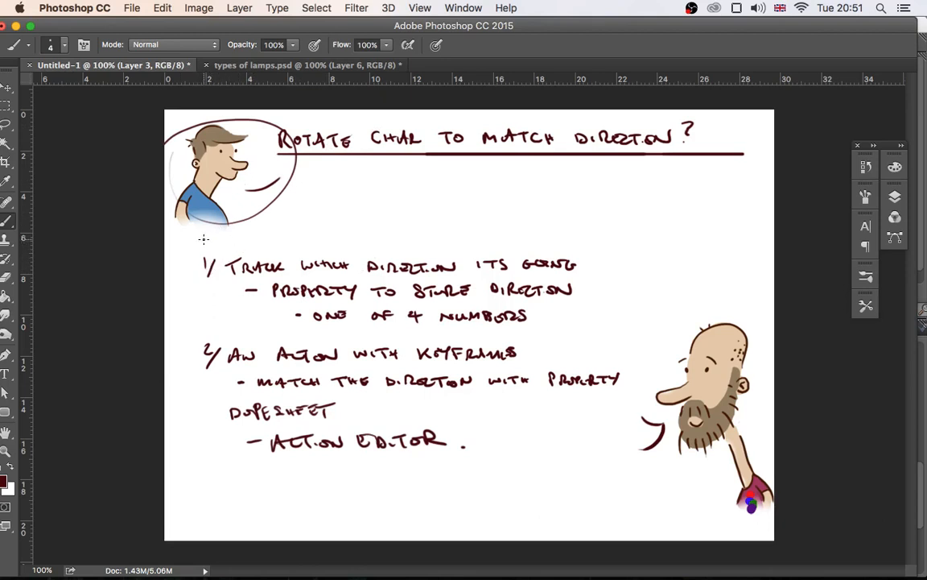
Handwrite "a) LOCAL COORDINATES." above point 1 of the notes
{"action": "mouse_move", "coordinate": [208, 237]}
{"action": "left_mouse_down"}
{"action": "mouse_move", "coordinate": [213, 246]}
{"action": "mouse_move", "coordinate": [248, 239]}
{"action": "left_mouse_up"}
{"action": "left_click_drag", "start_coordinate": [256, 230], "coordinate": [277, 238]}
{"action": "left_click_drag", "start_coordinate": [279, 238], "coordinate": [293, 234]}
{"action": "mouse_move", "coordinate": [300, 227]}
{"action": "left_mouse_down"}
{"action": "mouse_move", "coordinate": [347, 236]}
{"action": "mouse_move", "coordinate": [372, 227]}
{"action": "left_mouse_up"}
{"action": "mouse_move", "coordinate": [382, 226]}
{"action": "left_mouse_down"}
{"action": "mouse_move", "coordinate": [381, 235]}
{"action": "mouse_move", "coordinate": [390, 233]}
{"action": "left_mouse_up"}
{"action": "left_click_drag", "start_coordinate": [399, 225], "coordinate": [398, 233]}
{"action": "mouse_move", "coordinate": [400, 225]}
{"action": "left_mouse_down"}
{"action": "mouse_move", "coordinate": [399, 234]}
{"action": "mouse_move", "coordinate": [436, 226]}
{"action": "left_mouse_up"}
{"action": "left_click_drag", "start_coordinate": [437, 234], "coordinate": [450, 229]}
{"action": "left_click_drag", "start_coordinate": [463, 226], "coordinate": [461, 233]}
{"action": "left_click_drag", "start_coordinate": [456, 225], "coordinate": [484, 232]}
{"action": "left_click", "coordinate": [515, 230]}
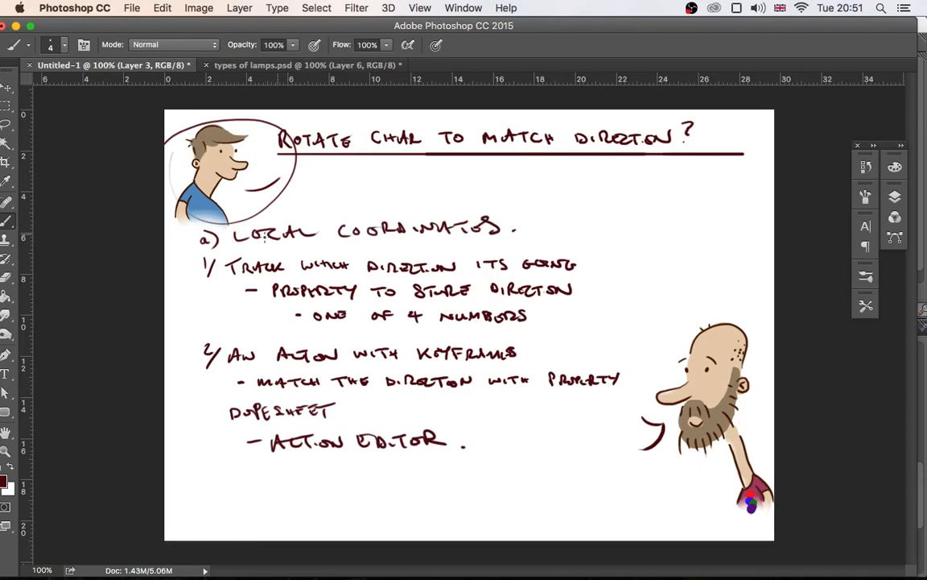
Underline and circle the word LOCAL, and underline TRACK in point 1
{"action": "left_click_drag", "start_coordinate": [237, 240], "coordinate": [318, 238]}
{"action": "left_click_drag", "start_coordinate": [259, 206], "coordinate": [271, 206]}
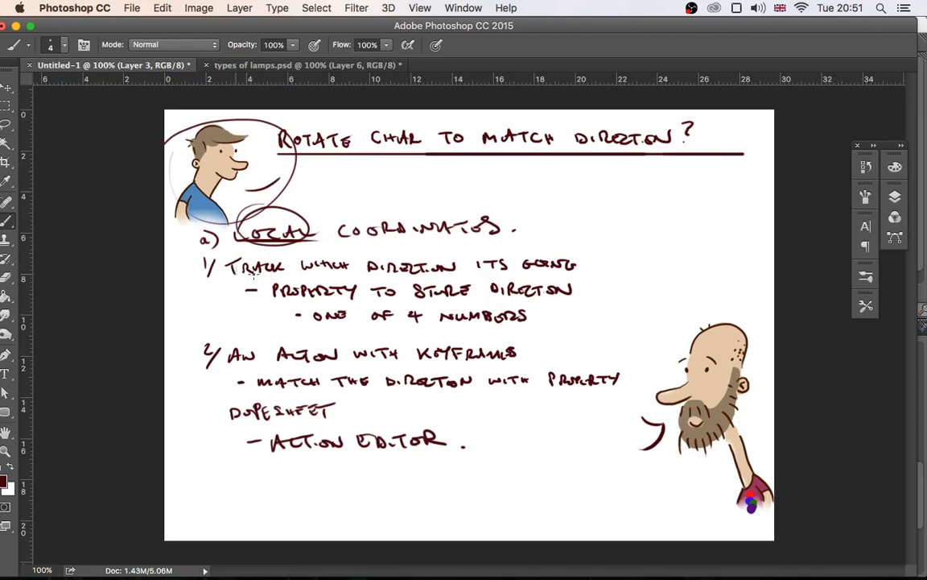
{"action": "left_click_drag", "start_coordinate": [226, 275], "coordinate": [296, 275]}
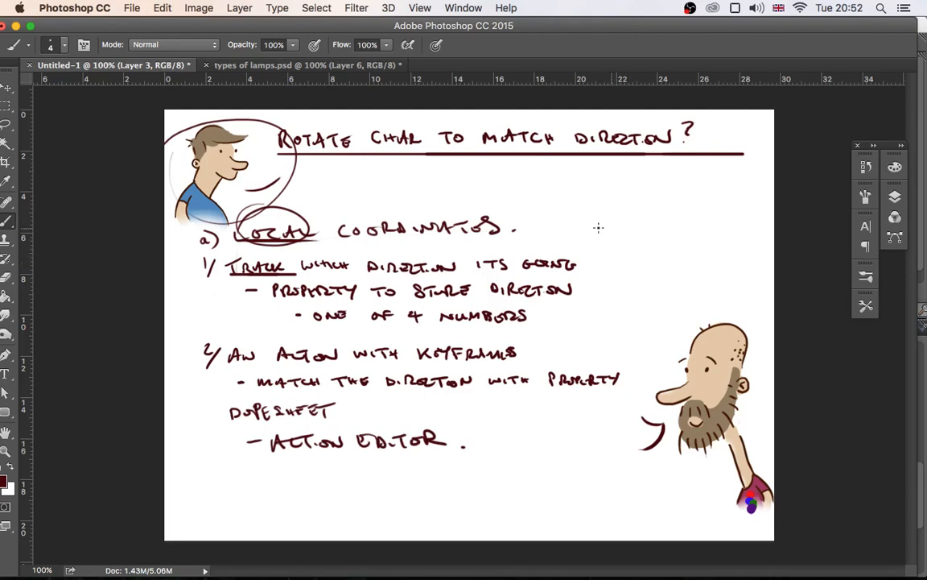
Write the four directions Y, -Y, X and -X beside point 1 and circle each one
{"action": "mouse_move", "coordinate": [597, 235]}
{"action": "left_mouse_down"}
{"action": "mouse_move", "coordinate": [607, 247]}
{"action": "mouse_move", "coordinate": [601, 257]}
{"action": "mouse_move", "coordinate": [640, 245]}
{"action": "mouse_move", "coordinate": [651, 256]}
{"action": "left_mouse_up"}
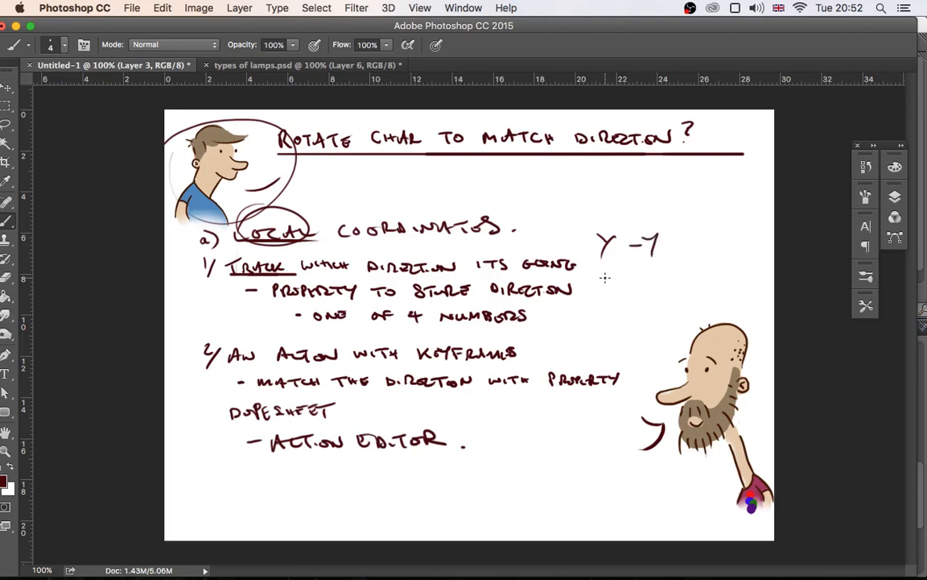
{"action": "left_click_drag", "start_coordinate": [599, 270], "coordinate": [609, 283]}
{"action": "mouse_move", "coordinate": [610, 270]}
{"action": "left_mouse_down"}
{"action": "mouse_move", "coordinate": [599, 284]}
{"action": "mouse_move", "coordinate": [640, 277]}
{"action": "left_mouse_up"}
{"action": "mouse_move", "coordinate": [644, 272]}
{"action": "left_mouse_down"}
{"action": "mouse_move", "coordinate": [658, 282]}
{"action": "mouse_move", "coordinate": [644, 283]}
{"action": "left_mouse_up"}
{"action": "mouse_move", "coordinate": [628, 233]}
{"action": "left_mouse_down"}
{"action": "mouse_move", "coordinate": [592, 240]}
{"action": "mouse_move", "coordinate": [652, 230]}
{"action": "left_mouse_up"}
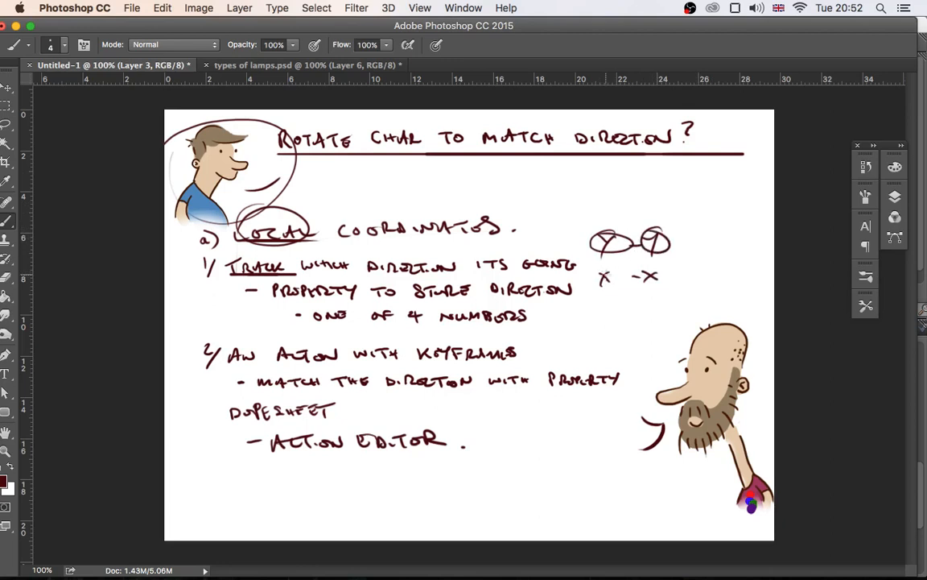
{"action": "left_click_drag", "start_coordinate": [610, 268], "coordinate": [659, 271]}
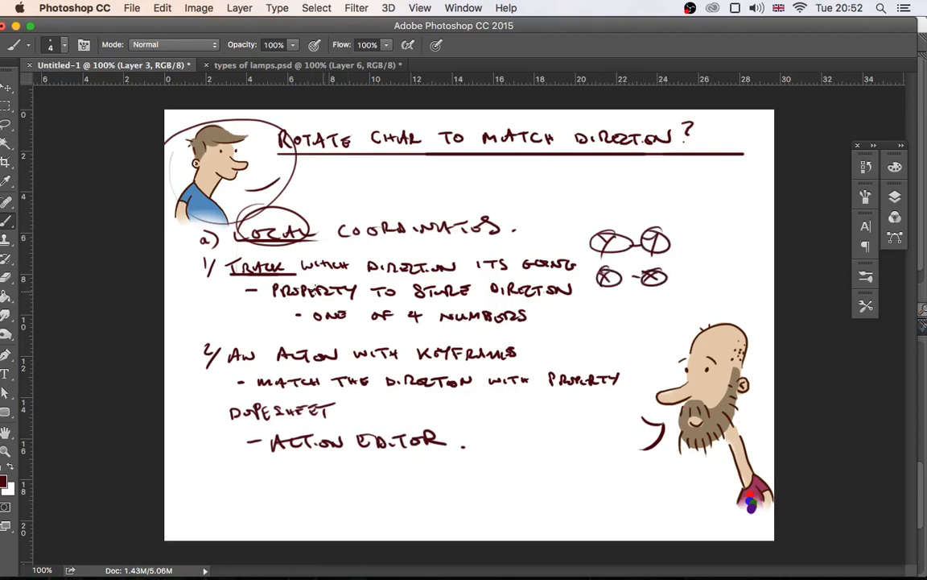
Circle PROPERTY and link it to an underlined label VARIABLE, and number the four axis directions 0 to 3
{"action": "mouse_move", "coordinate": [337, 282]}
{"action": "left_mouse_down"}
{"action": "mouse_move", "coordinate": [282, 286]}
{"action": "mouse_move", "coordinate": [520, 182]}
{"action": "mouse_move", "coordinate": [538, 191]}
{"action": "mouse_move", "coordinate": [584, 183]}
{"action": "mouse_move", "coordinate": [633, 191]}
{"action": "left_mouse_up"}
{"action": "left_click_drag", "start_coordinate": [500, 197], "coordinate": [640, 196]}
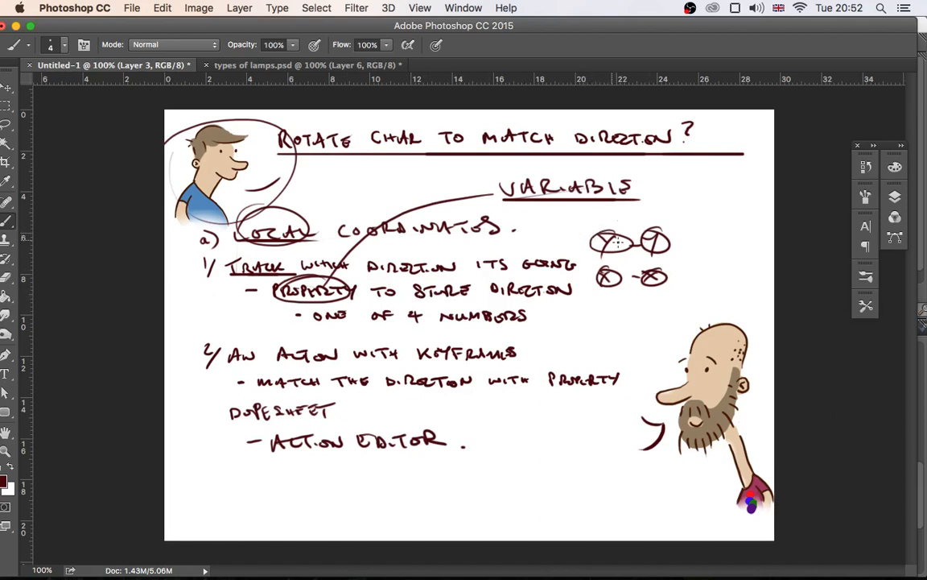
{"action": "left_click_drag", "start_coordinate": [598, 235], "coordinate": [605, 244]}
{"action": "left_click_drag", "start_coordinate": [588, 224], "coordinate": [636, 228]}
{"action": "mouse_move", "coordinate": [588, 263]}
{"action": "left_mouse_down"}
{"action": "mouse_move", "coordinate": [597, 271]}
{"action": "mouse_move", "coordinate": [640, 266]}
{"action": "left_mouse_up"}
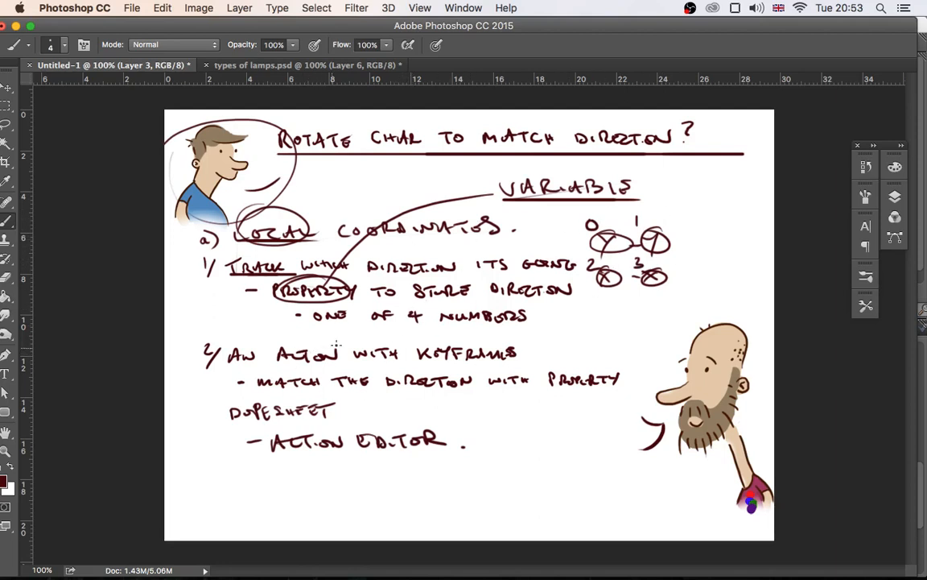
Underline KEYFRAMES and circle ACTION in point 2 of the notes
{"action": "left_click_drag", "start_coordinate": [417, 362], "coordinate": [517, 359]}
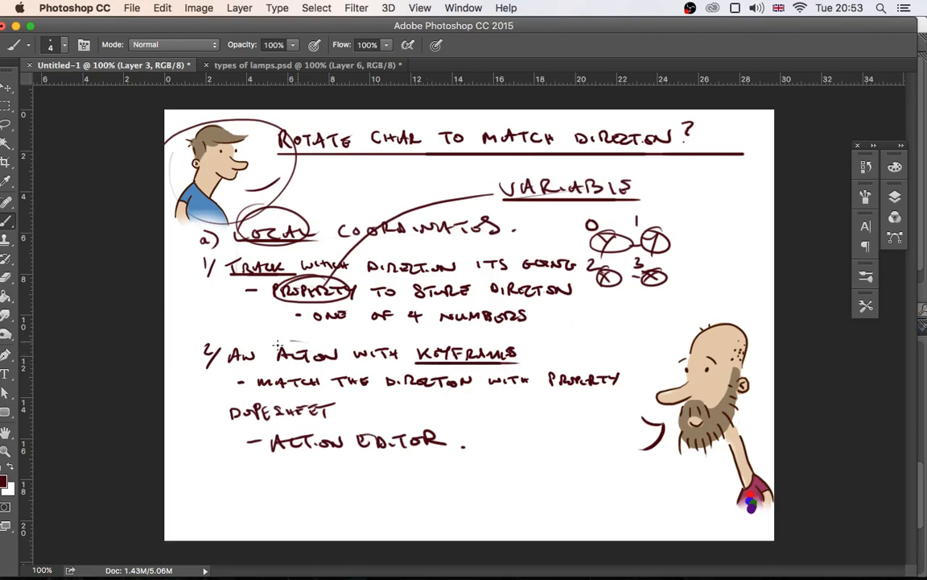
{"action": "left_click_drag", "start_coordinate": [277, 344], "coordinate": [293, 341]}
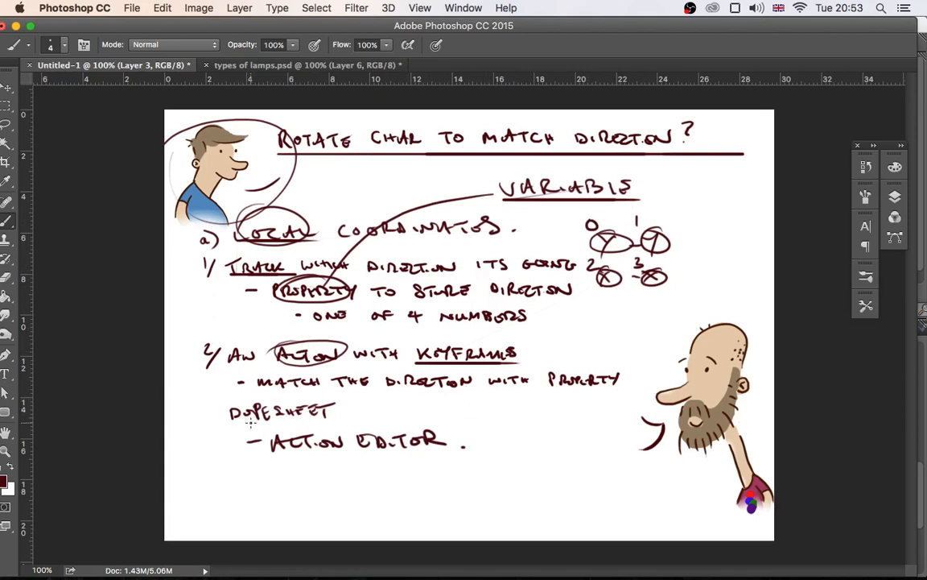
Underline DOPESHEET, and write MODE in front of ACTION EDITOR with an underline beneath that line
{"action": "mouse_move", "coordinate": [230, 418]}
{"action": "left_mouse_down"}
{"action": "mouse_move", "coordinate": [343, 418]}
{"action": "mouse_move", "coordinate": [352, 406]}
{"action": "left_mouse_up"}
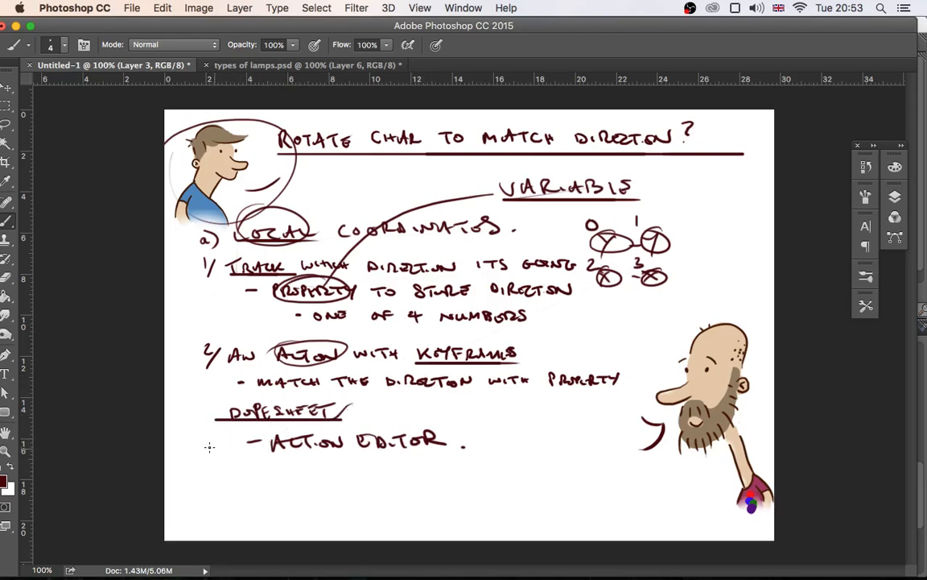
{"action": "left_click_drag", "start_coordinate": [176, 447], "coordinate": [234, 443]}
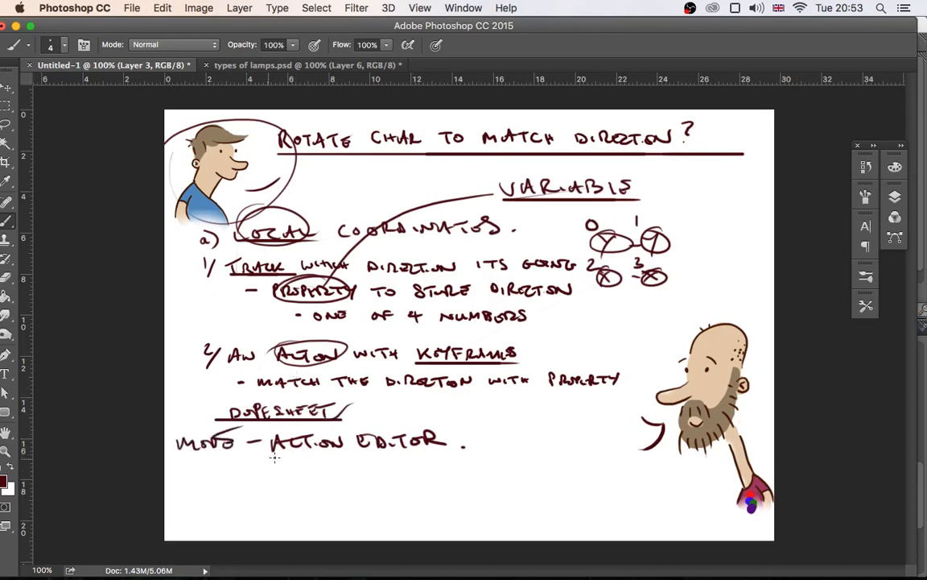
{"action": "left_click_drag", "start_coordinate": [214, 456], "coordinate": [455, 455]}
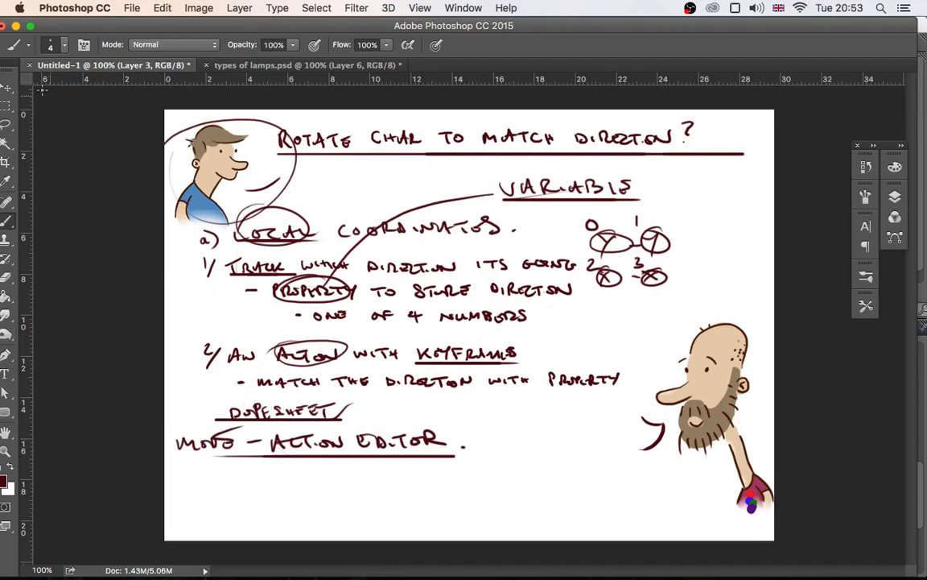
Minimise the notes and open "Isometric Platformer Cube_tank purple_rotating.blend" from the rotating character folder in Finder
{"action": "left_click", "coordinate": [15, 27]}
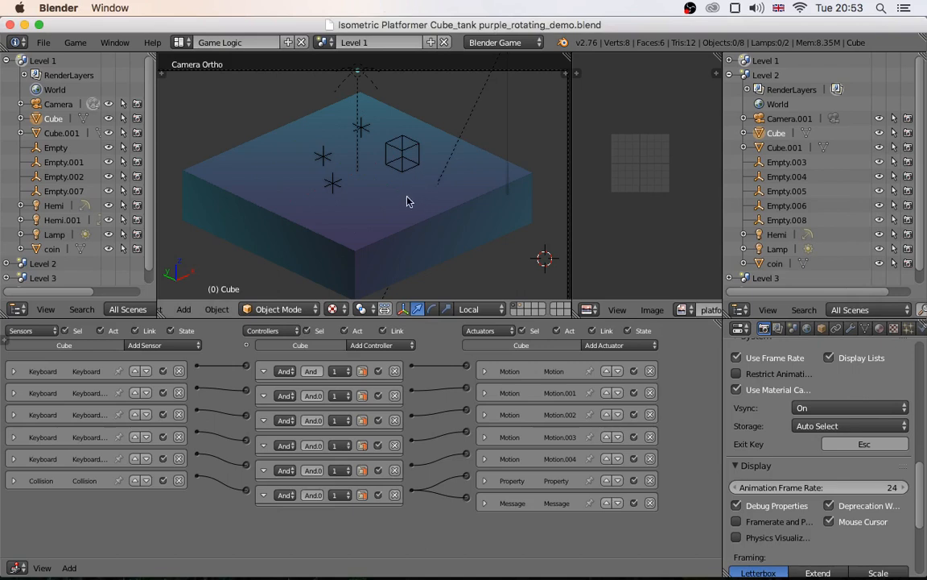
{"action": "mouse_move", "coordinate": [561, 570]}
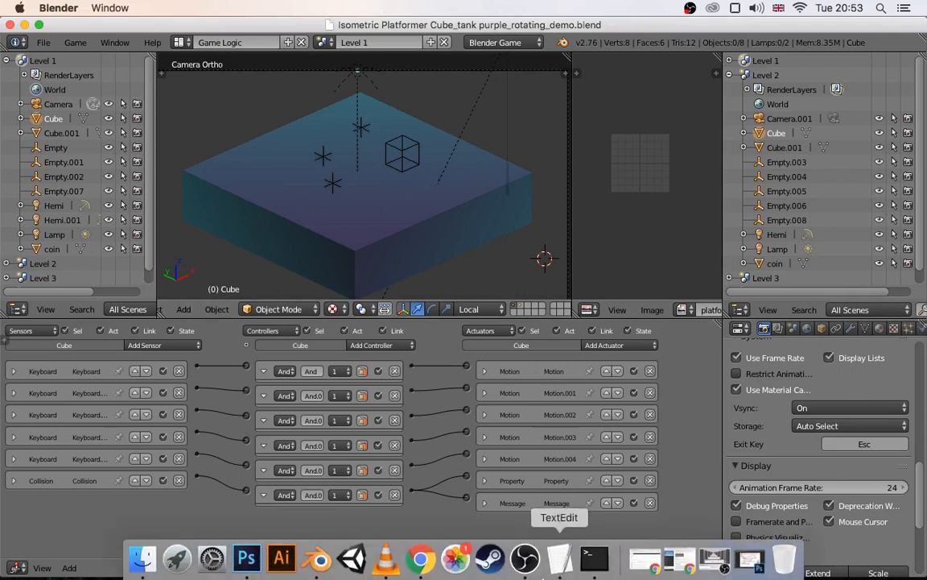
{"action": "left_click", "coordinate": [143, 559]}
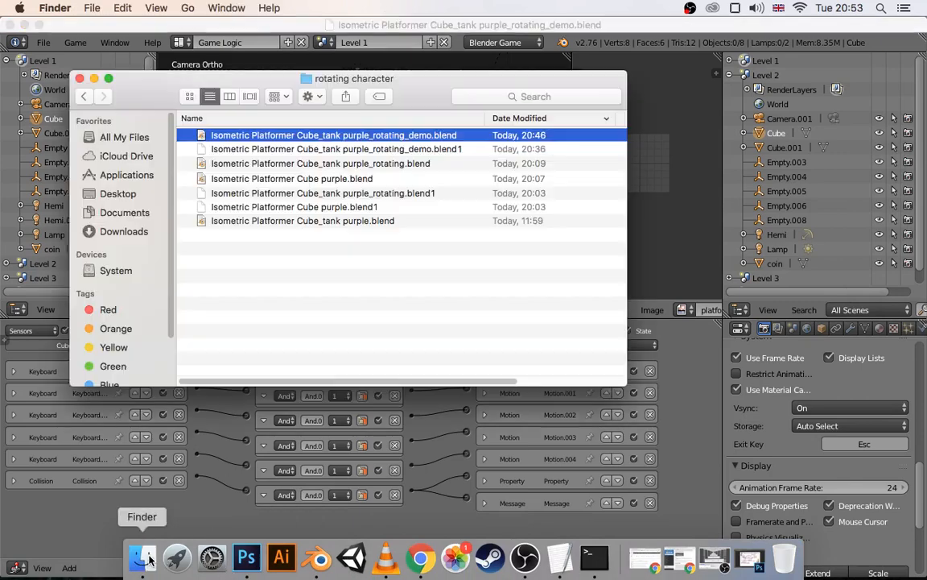
{"action": "left_click", "coordinate": [330, 164]}
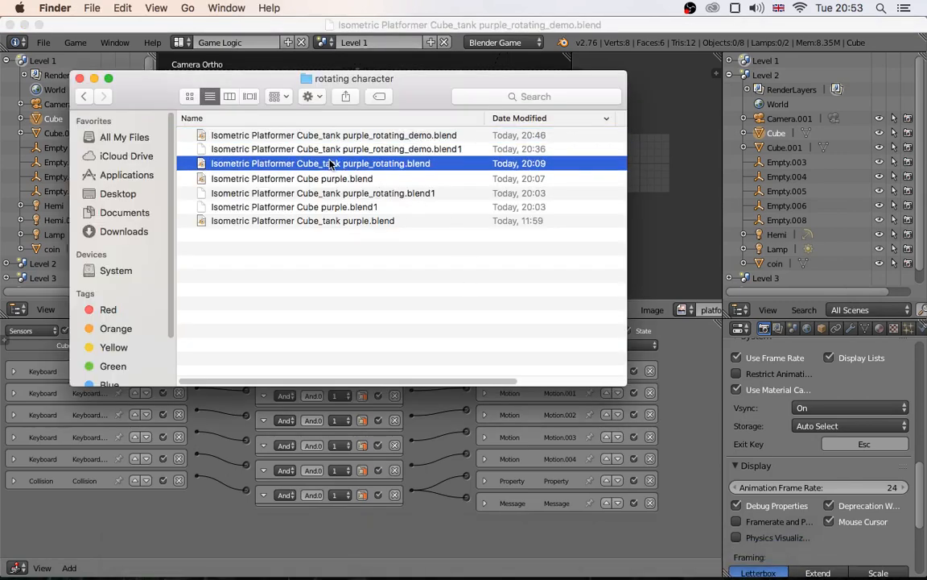
{"action": "double_click", "coordinate": [330, 164]}
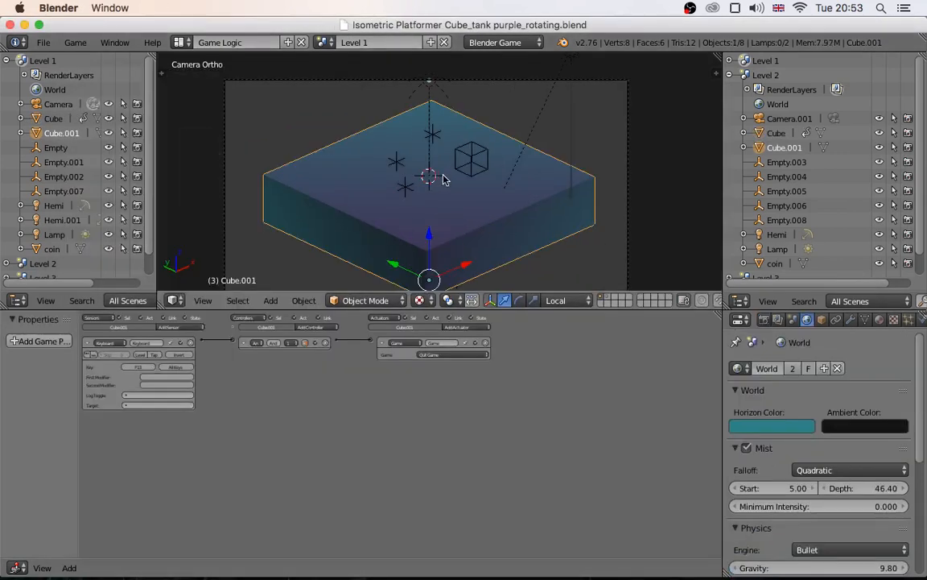
Run the game and drive the tank in all four directions to examine its rotation and Direction property, and stop it
{"action": "key", "text": "p"}
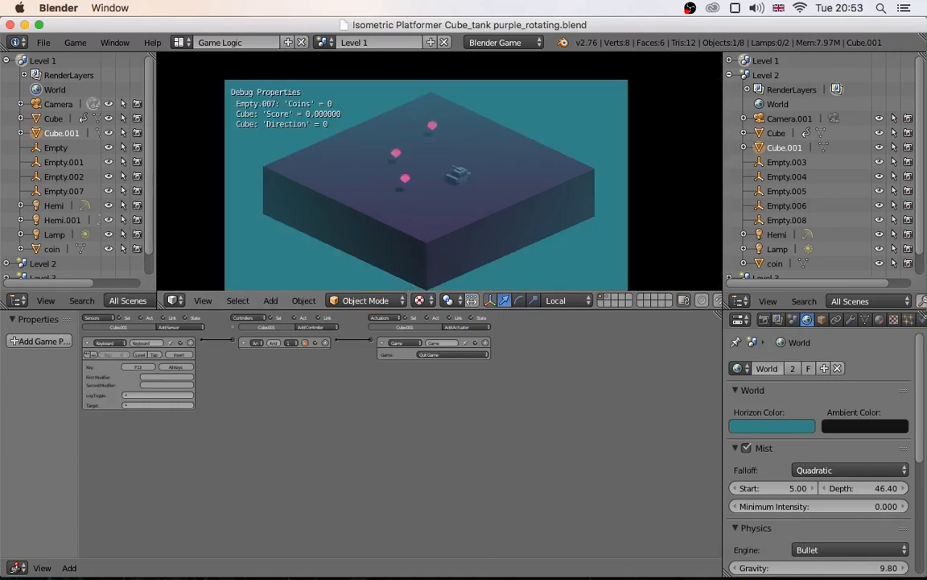
{"action": "key", "text": "Down"}
{"action": "key", "text": "Left"}
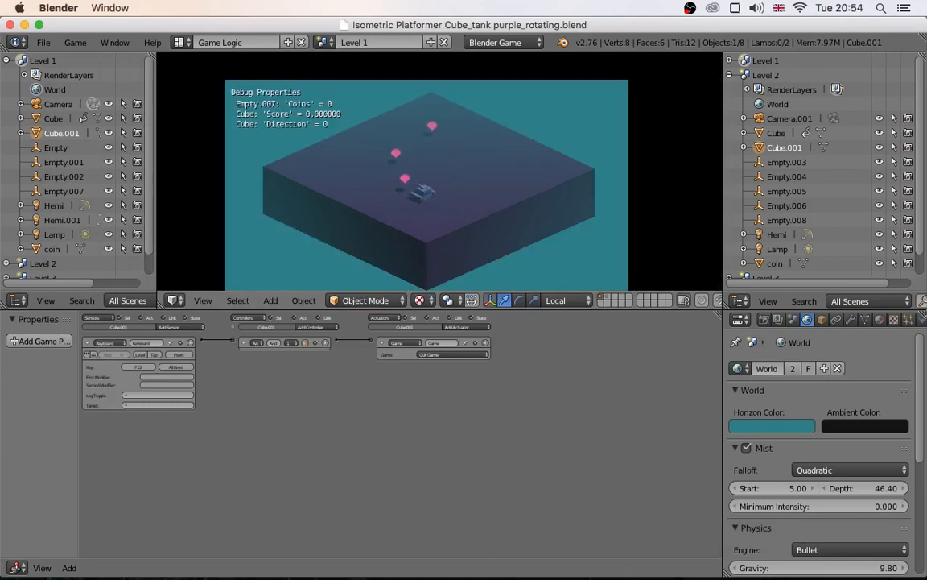
{"action": "key", "text": "Up"}
{"action": "key", "text": "Right"}
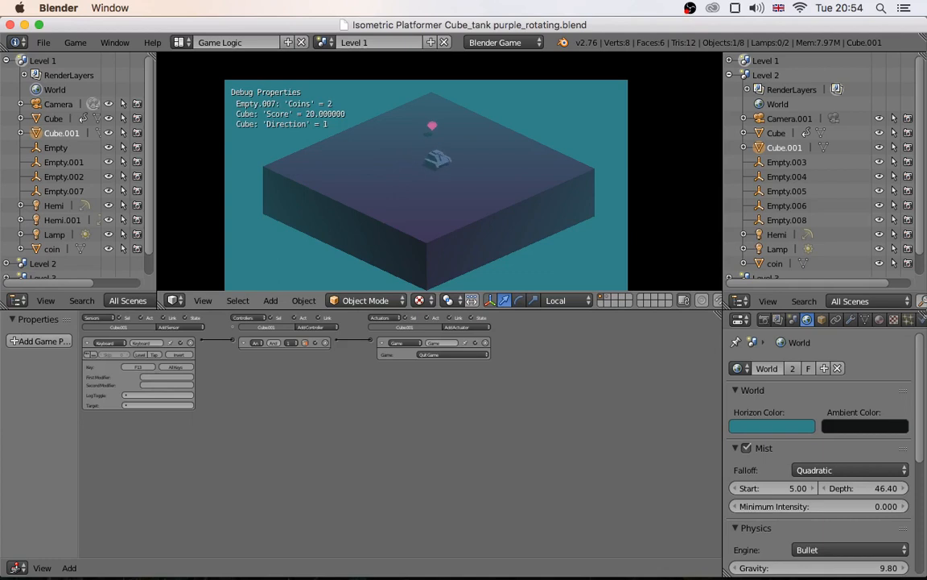
{"action": "key", "text": "Down"}
{"action": "key", "text": "Left"}
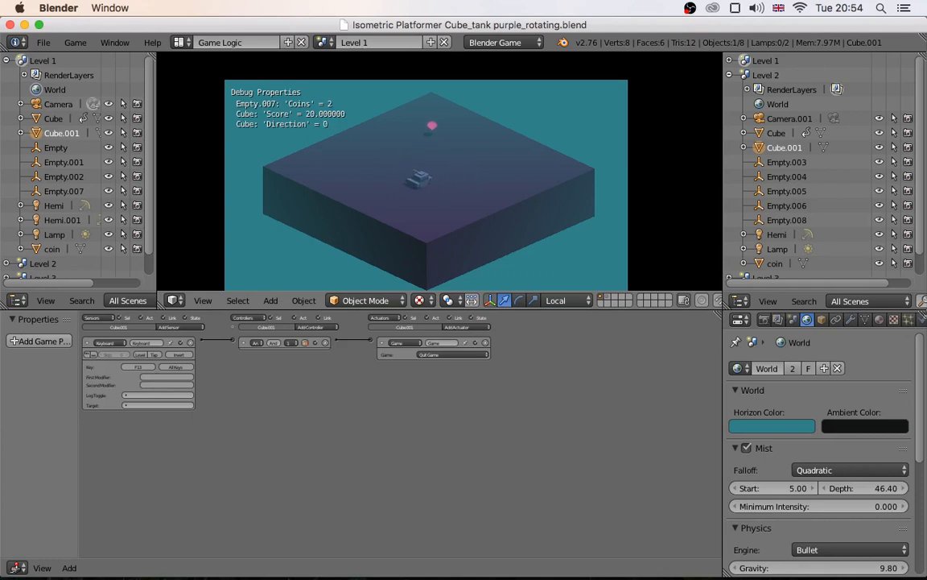
{"action": "key", "text": "Up"}
{"action": "key", "text": "Left"}
{"action": "key", "text": "Escape"}
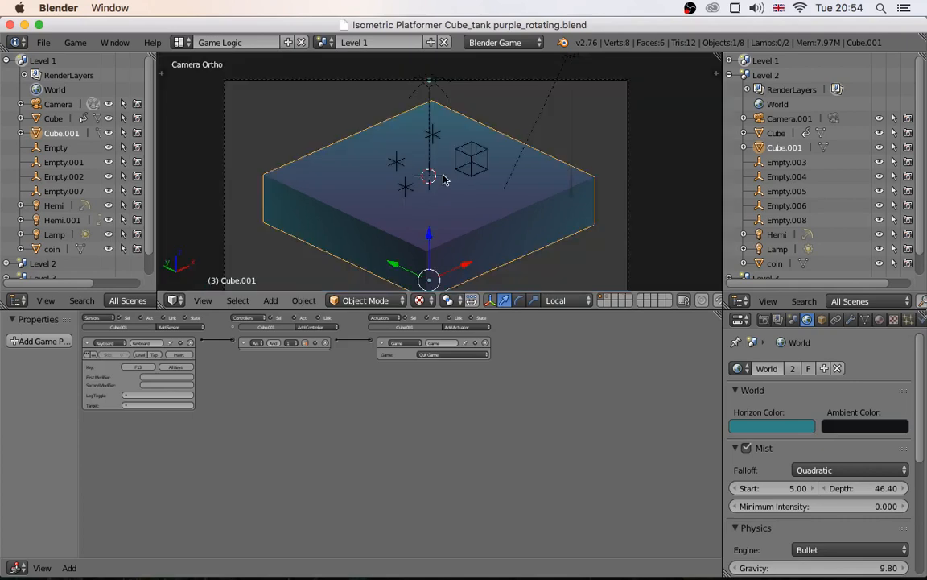
Close the current Blender file and open "Isometric Platformer Cube_tank purple_rotating_demo.blend" from the rotating character folder in Finder
{"action": "left_click", "coordinate": [10, 25]}
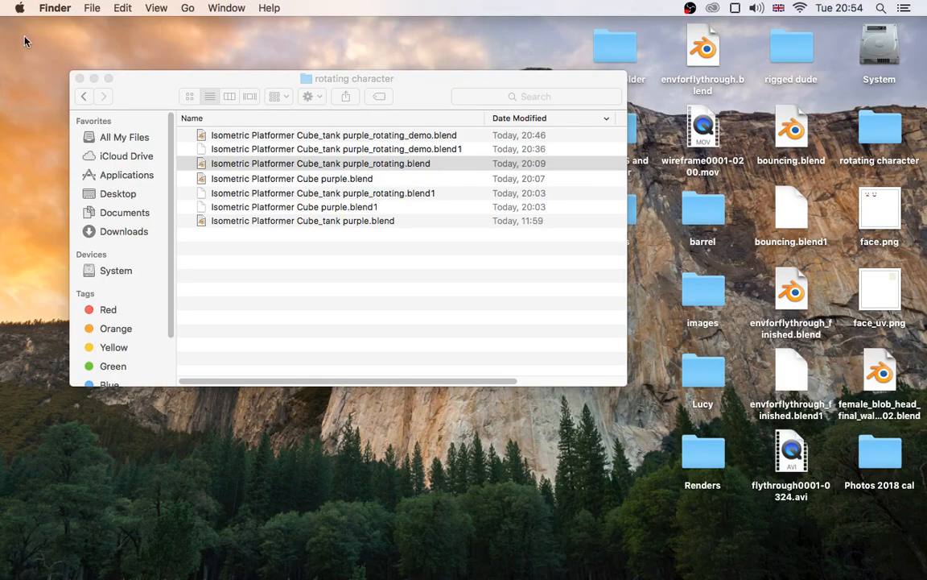
{"action": "left_click", "coordinate": [260, 136]}
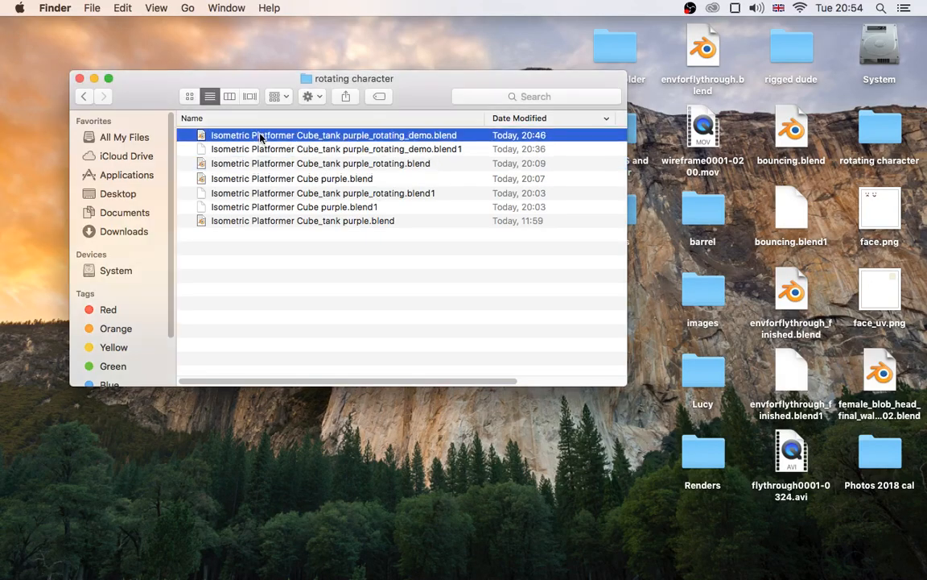
{"action": "double_click", "coordinate": [260, 137]}
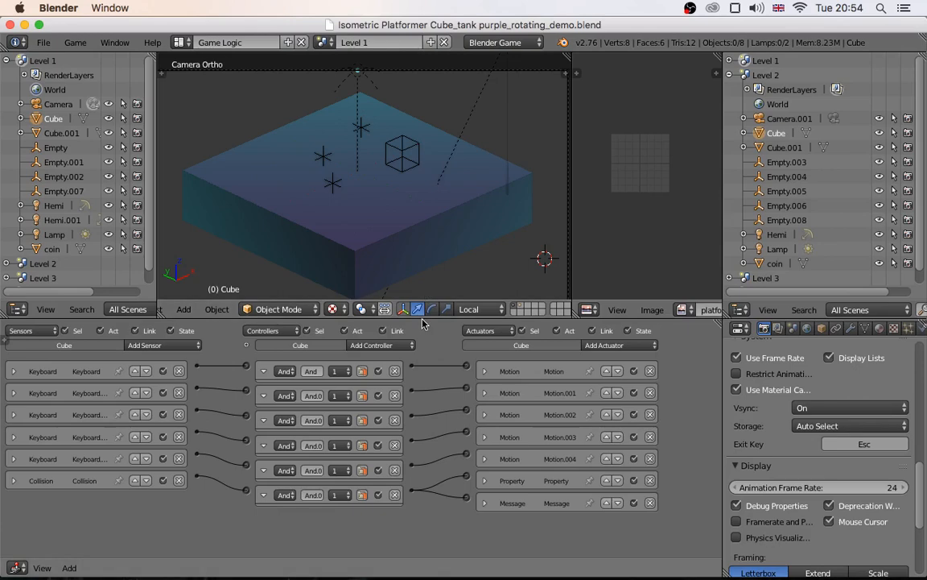
Enlarge the logic editor area and show only the second layer containing the tank in the 3D view
{"action": "left_click_drag", "start_coordinate": [427, 299], "coordinate": [392, 225]}
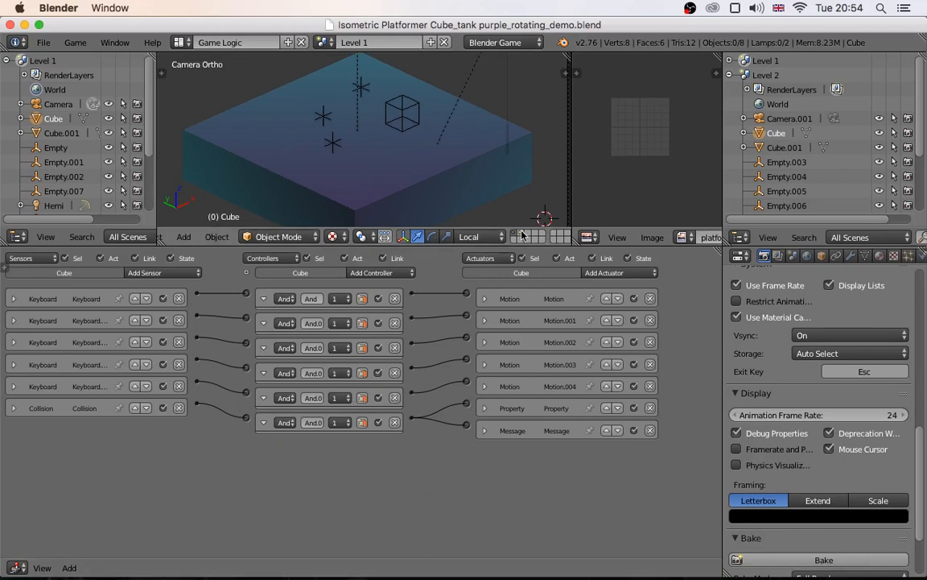
{"action": "left_click", "coordinate": [521, 235]}
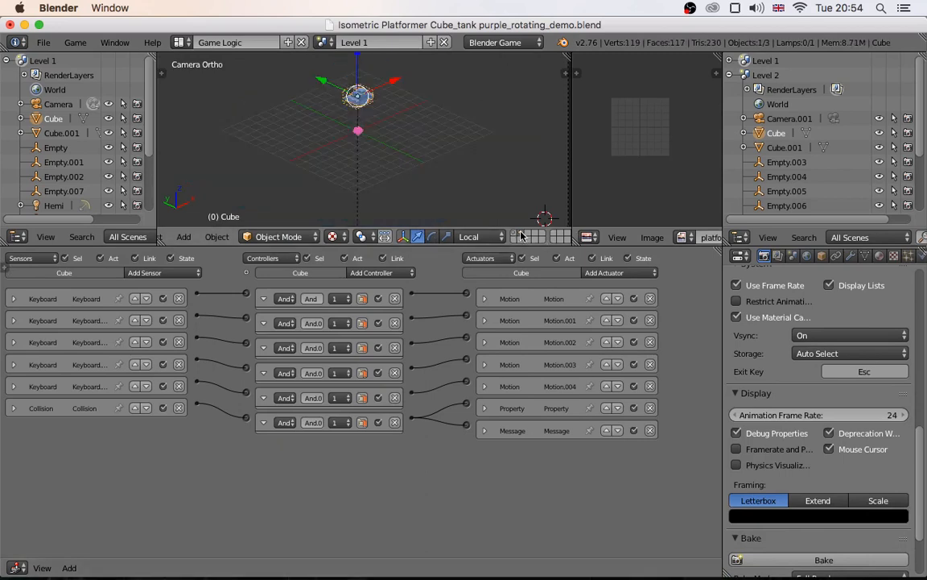
Expand the tank's first four Motion actuators to examine their location values and local-axis settings, and collapse them again
{"action": "left_click", "coordinate": [484, 299]}
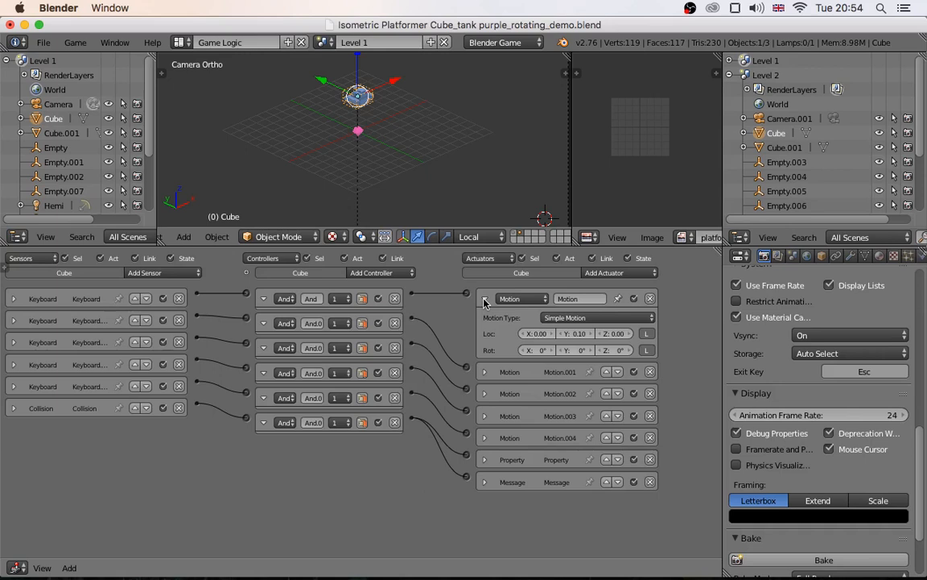
{"action": "left_click", "coordinate": [484, 372]}
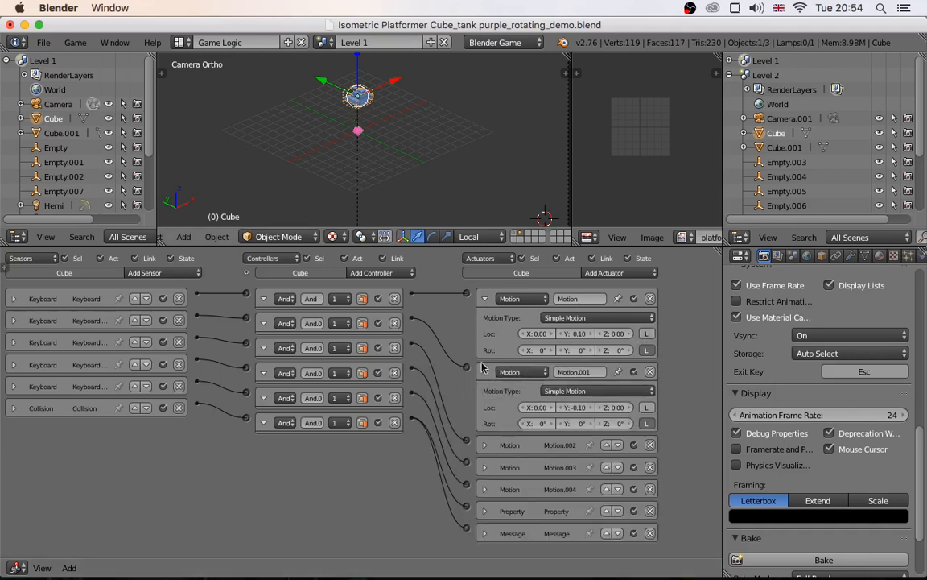
{"action": "left_click", "coordinate": [484, 445]}
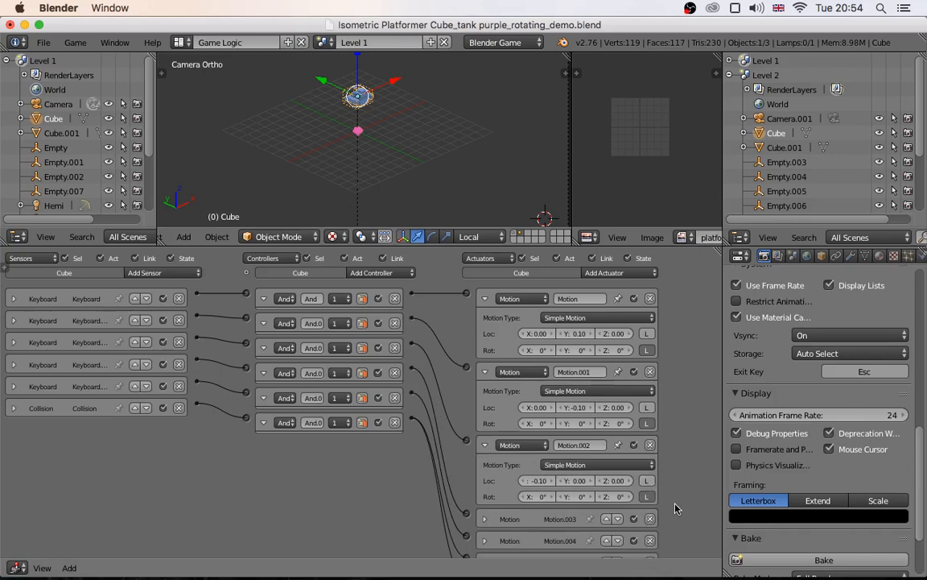
{"action": "scroll", "coordinate": [674, 475], "scroll_direction": "down", "scroll_amount": 3}
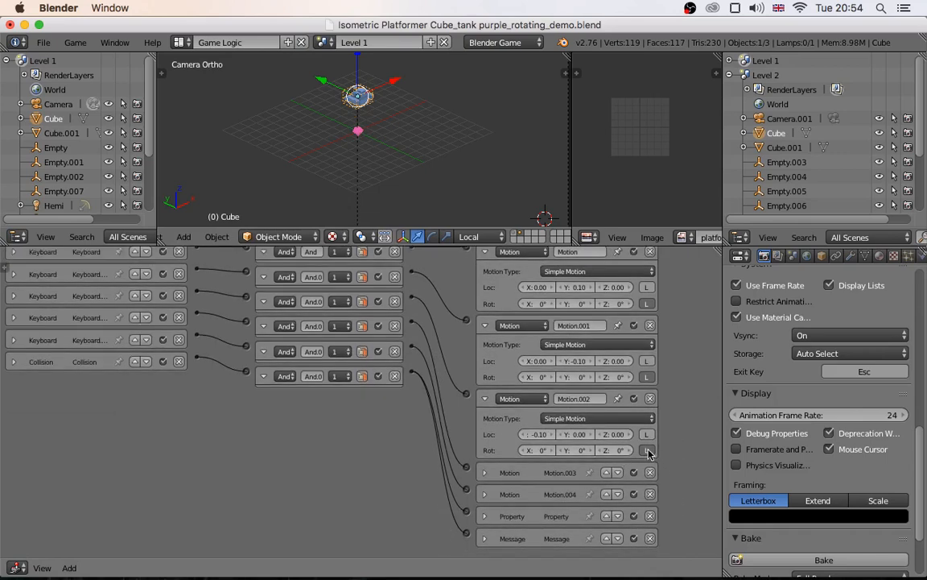
{"action": "left_click", "coordinate": [486, 473]}
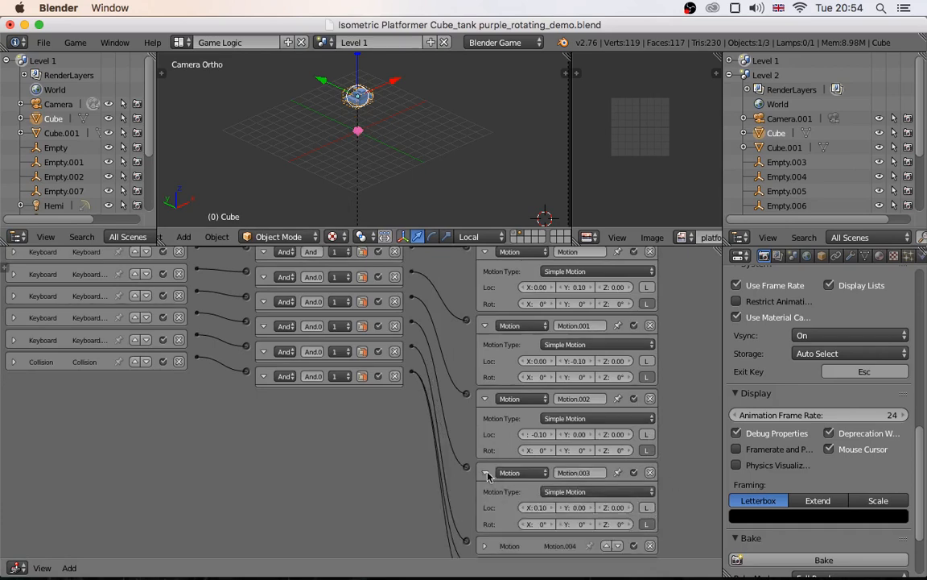
{"action": "left_click", "coordinate": [485, 473]}
{"action": "left_click", "coordinate": [485, 398]}
{"action": "left_click", "coordinate": [483, 371]}
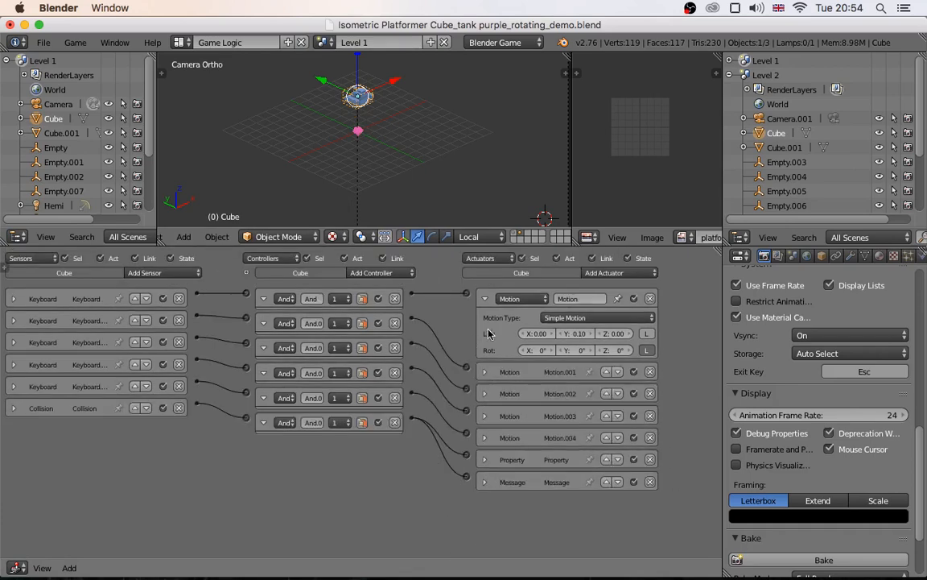
{"action": "left_click", "coordinate": [485, 299]}
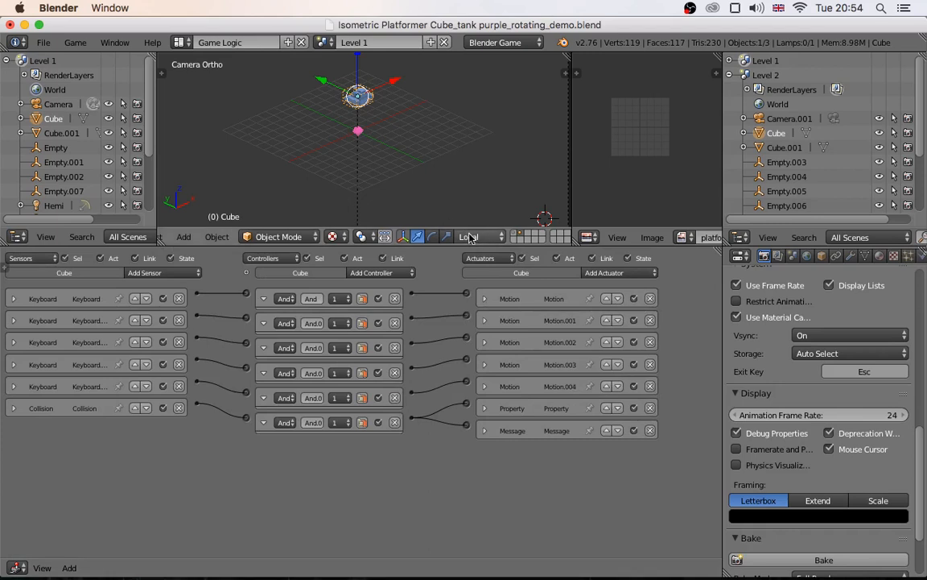
Rotate the tank about the global Z axis to examine how its local axes turn, and undo the rotation
{"action": "middle_click_drag", "start_coordinate": [340, 90], "coordinate": [339, 122], "text": "shift"}
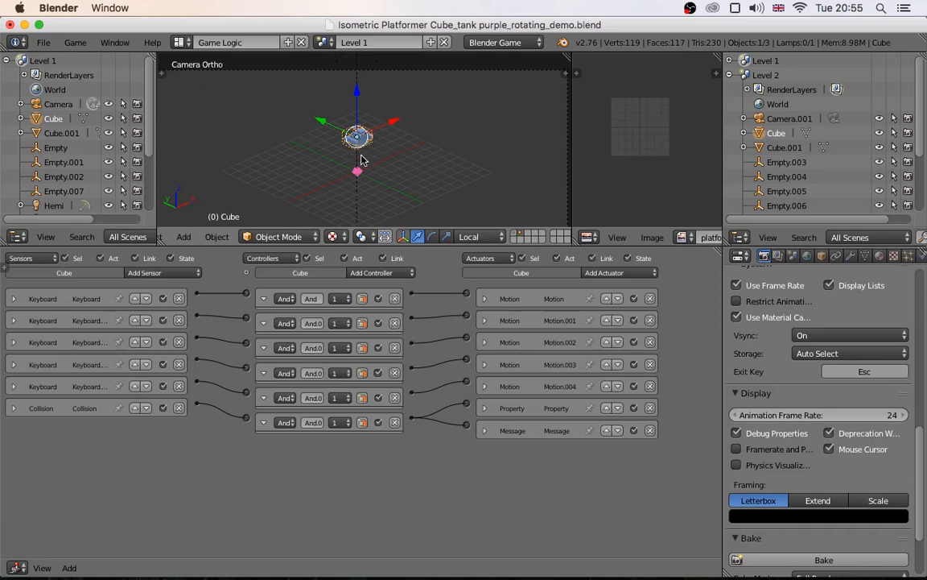
{"action": "key", "text": "r"}
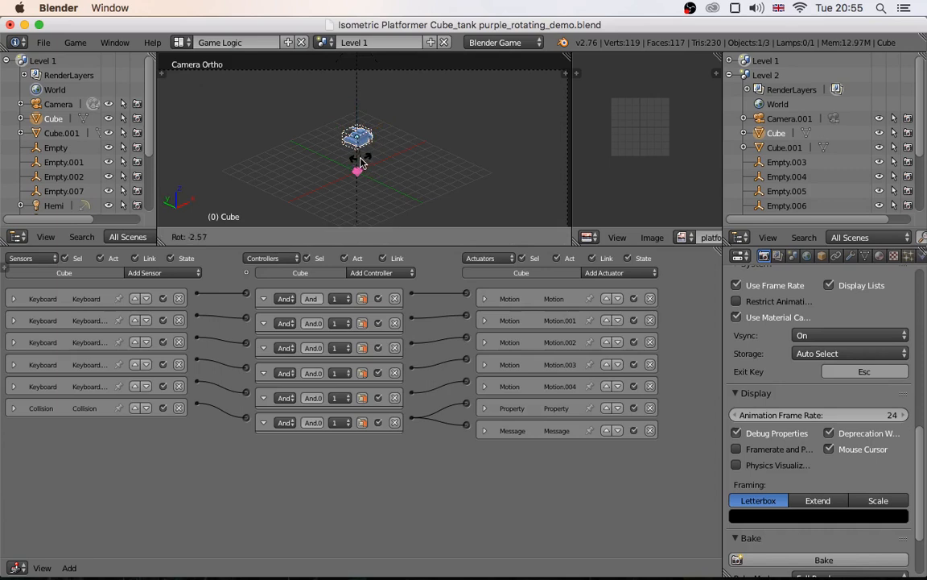
{"action": "right_click", "coordinate": [360, 164]}
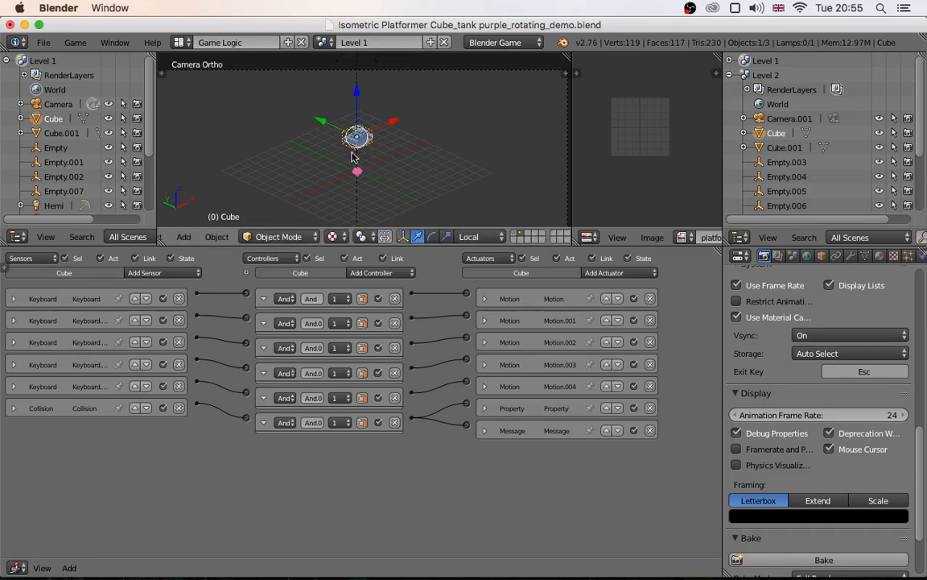
{"action": "key", "text": "r"}
{"action": "key", "text": "z"}
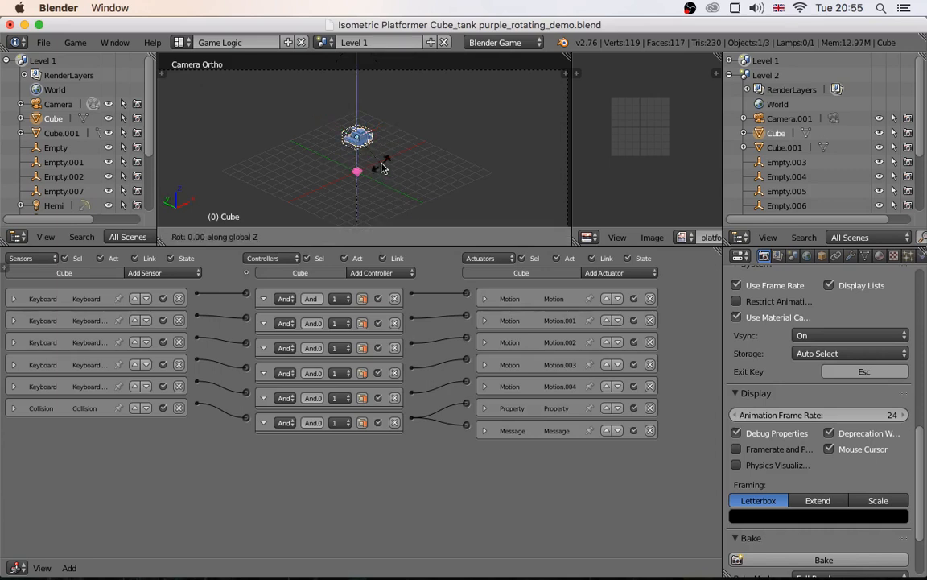
{"action": "left_click", "coordinate": [384, 134]}
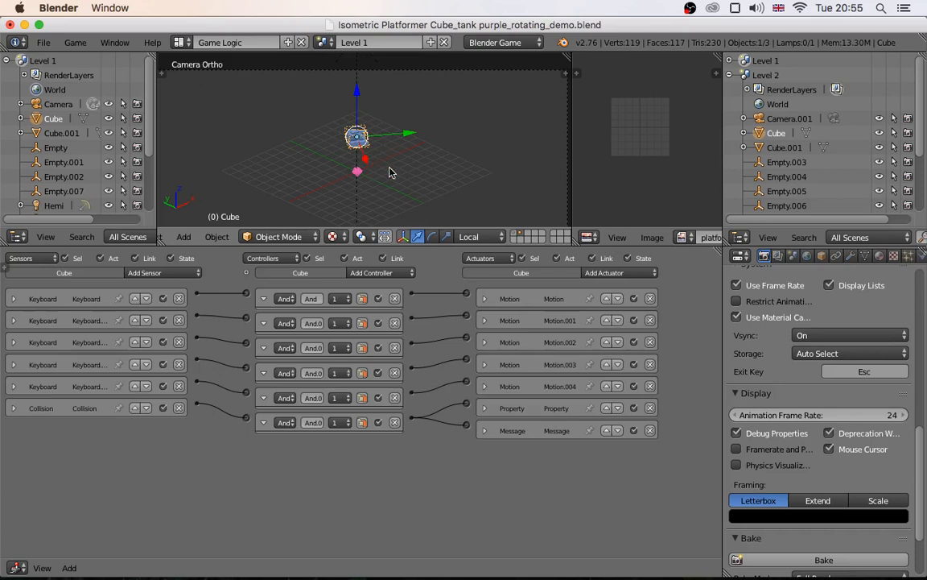
{"action": "key", "text": "ctrl+z"}
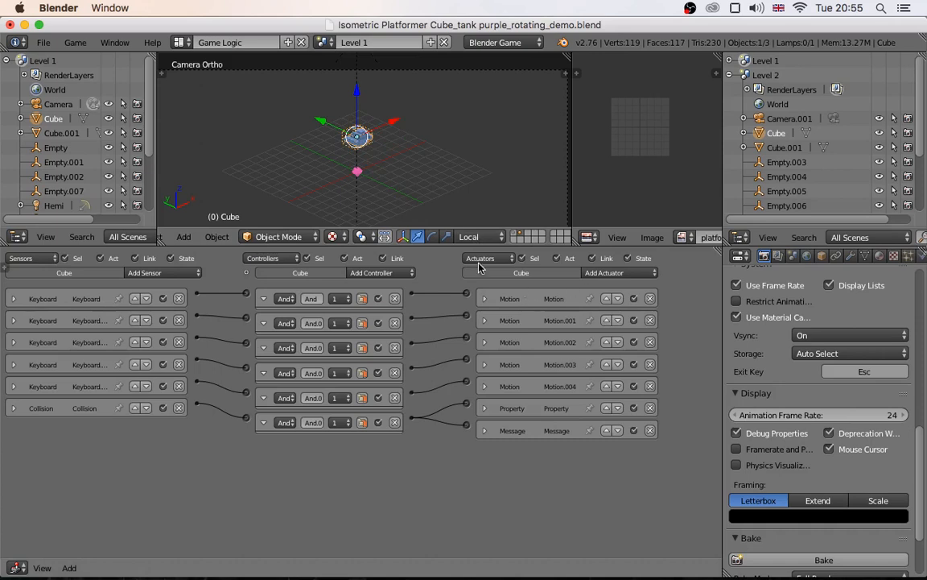
Add a game property named direction to the tank and set its type to Integer
{"action": "left_click", "coordinate": [4, 255]}
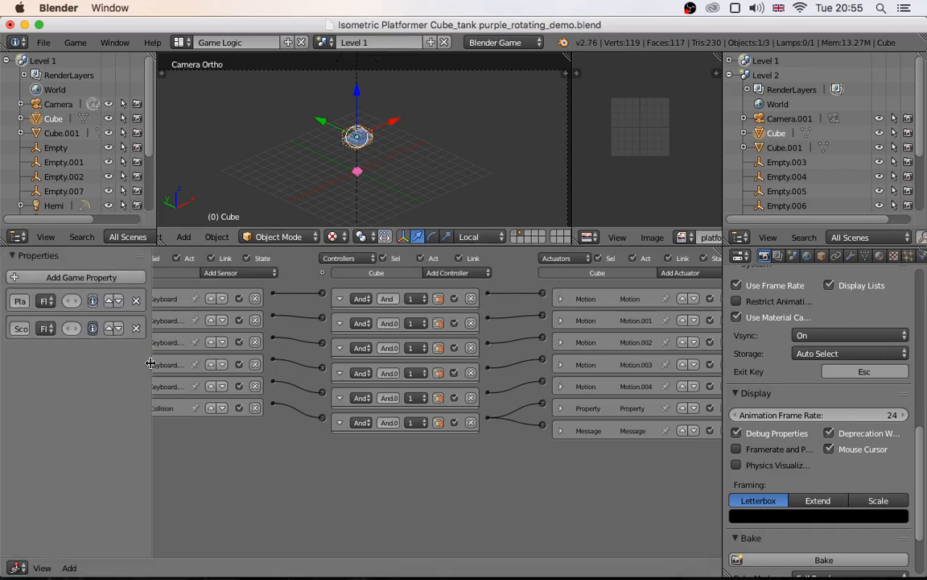
{"action": "left_click_drag", "start_coordinate": [150, 365], "coordinate": [207, 364]}
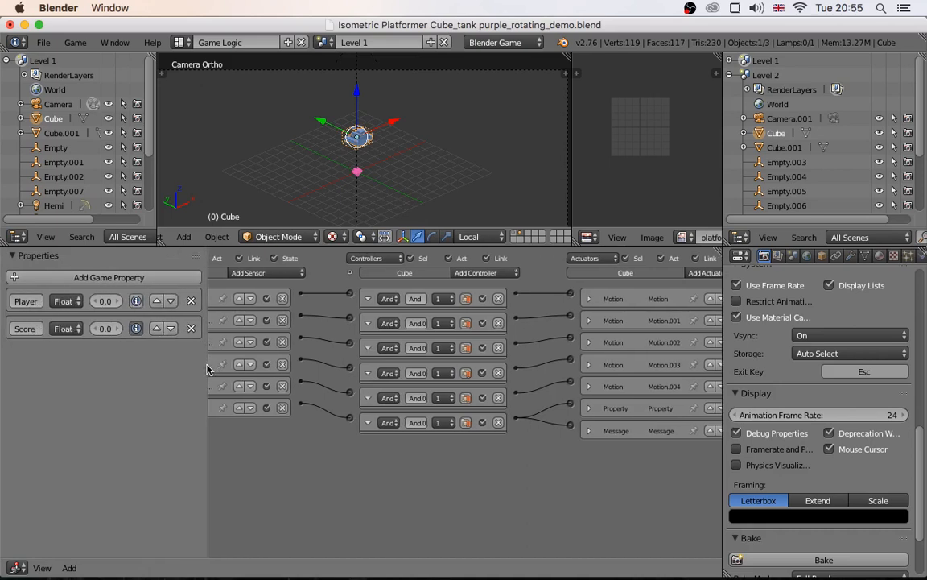
{"action": "left_click", "coordinate": [79, 277]}
{"action": "left_click", "coordinate": [33, 356]}
{"action": "type", "text": "d"}
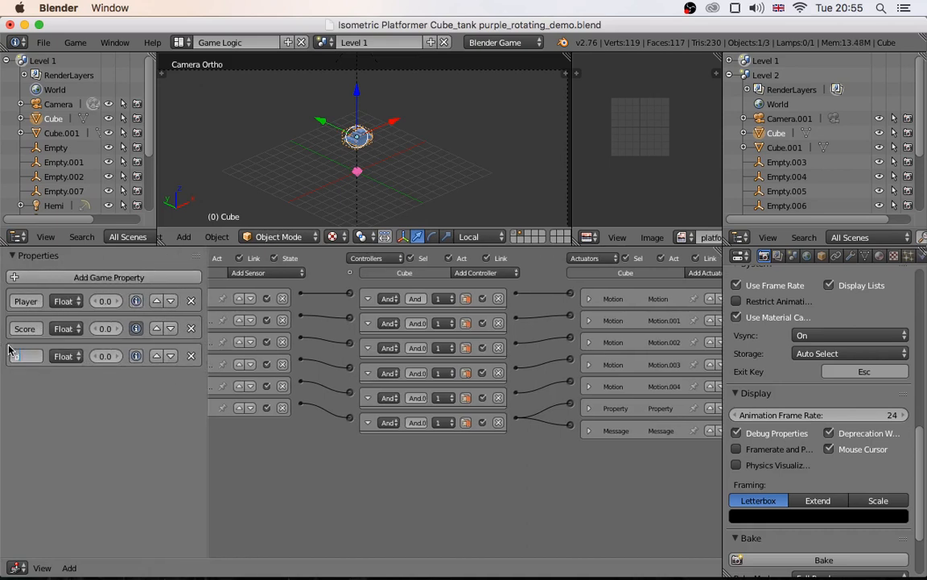
{"action": "type", "text": "irection"}
{"action": "key", "text": "Return"}
{"action": "left_click", "coordinate": [74, 357]}
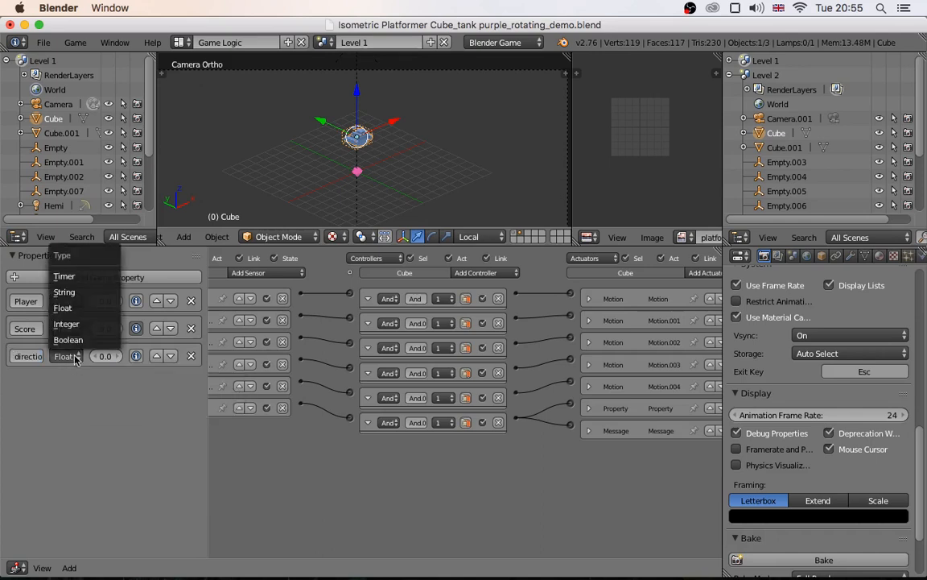
{"action": "left_click", "coordinate": [62, 307]}
{"action": "left_click", "coordinate": [74, 355]}
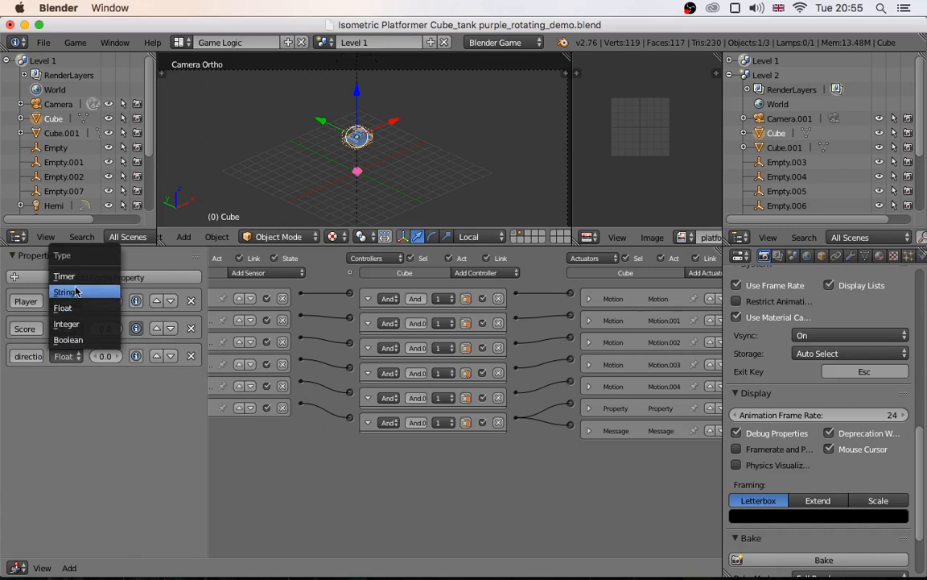
{"action": "left_click", "coordinate": [66, 324]}
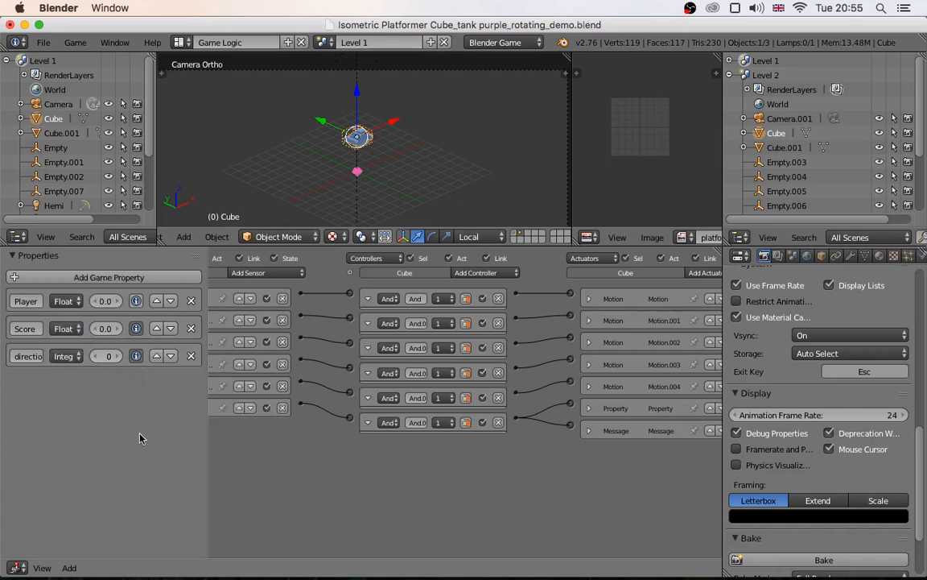
{"action": "left_click", "coordinate": [75, 42]}
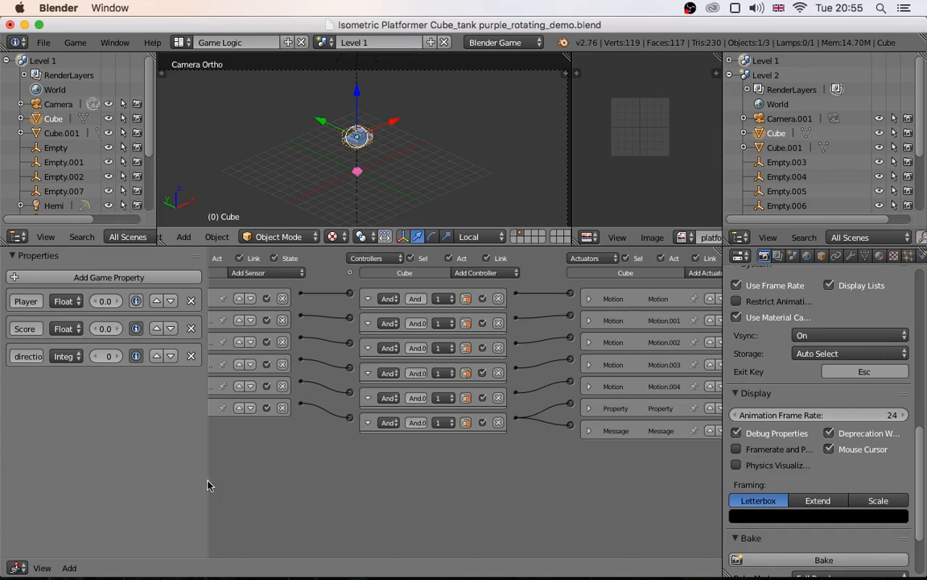
Add a Property actuator to the tank in Assign mode that sets direction to 0
{"action": "key", "text": "n"}
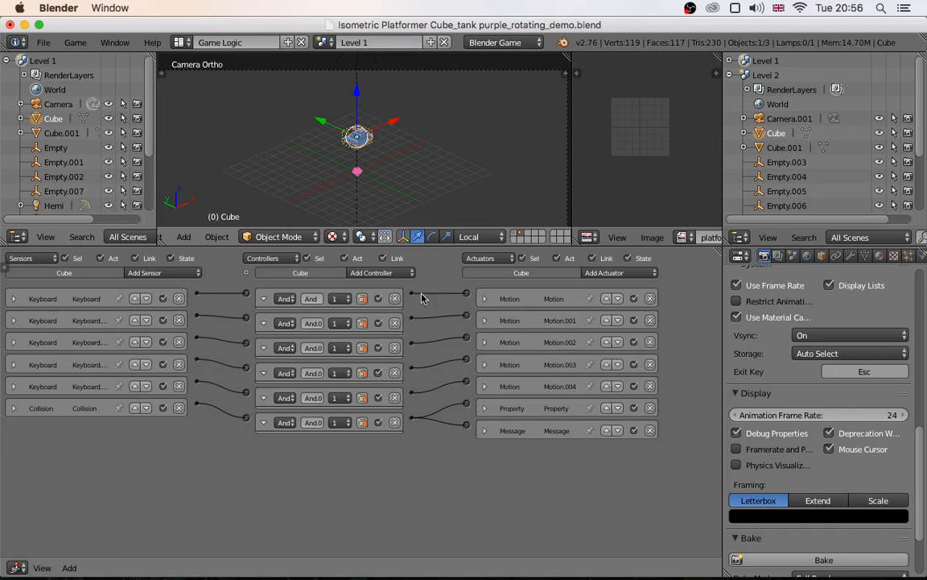
{"action": "left_click", "coordinate": [616, 273]}
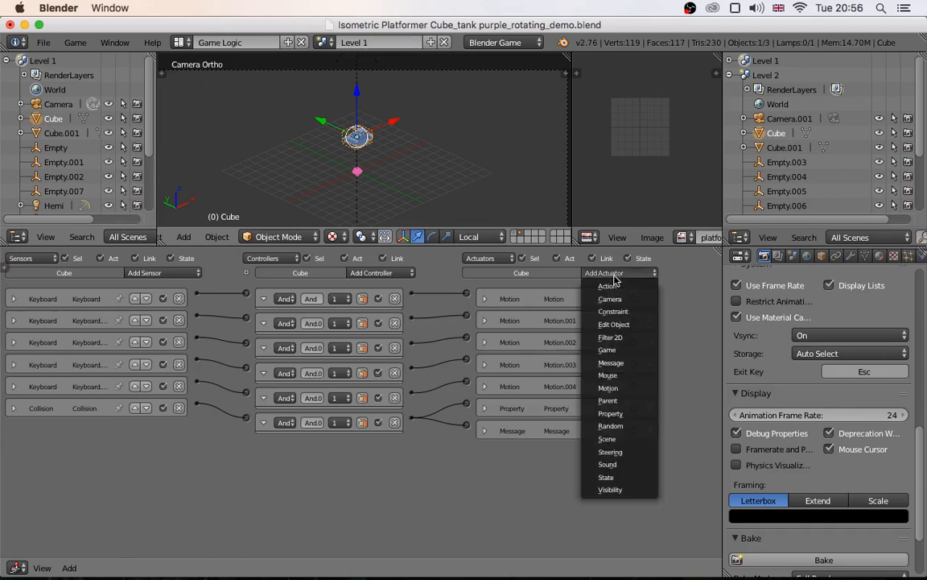
{"action": "left_click", "coordinate": [611, 413]}
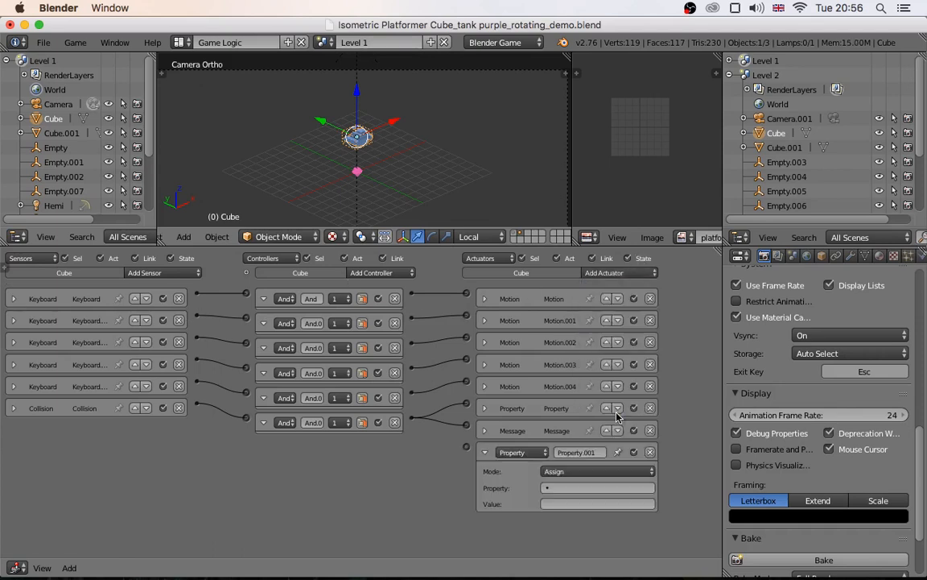
{"action": "left_click", "coordinate": [560, 488]}
{"action": "left_click", "coordinate": [578, 383]}
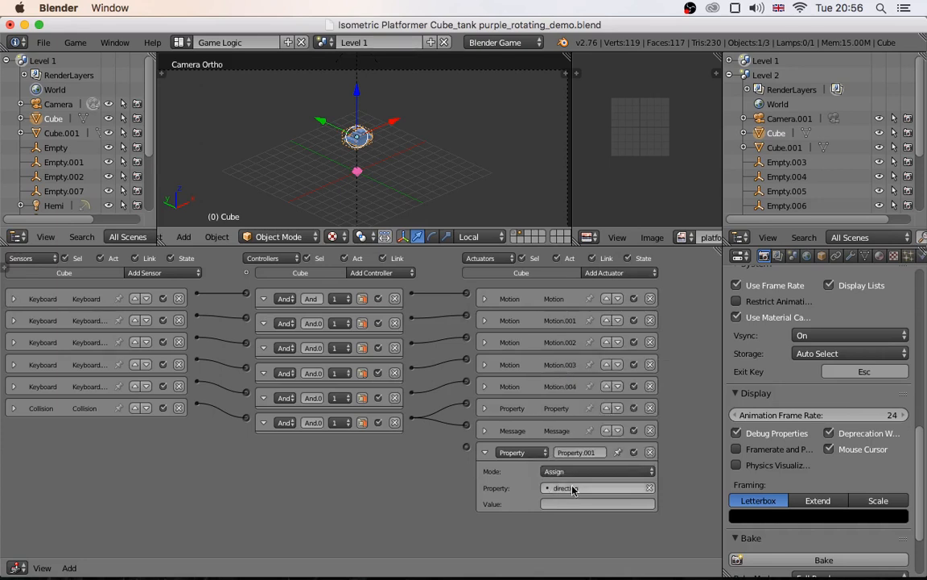
{"action": "left_click", "coordinate": [586, 507]}
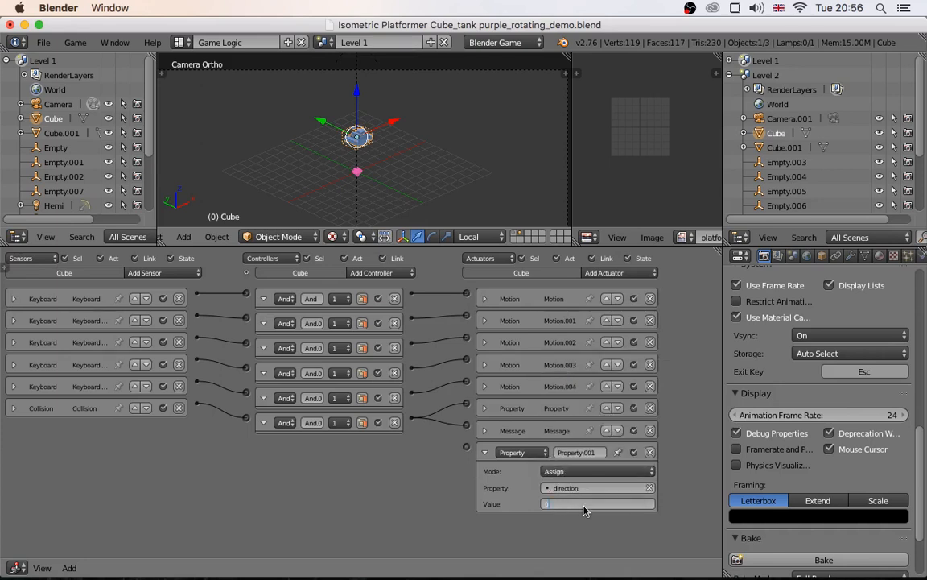
{"action": "key", "text": "Return"}
Link the W key's And controller to the new direction actuator, and expand the first Motion actuator to check its location values
{"action": "left_click", "coordinate": [14, 300]}
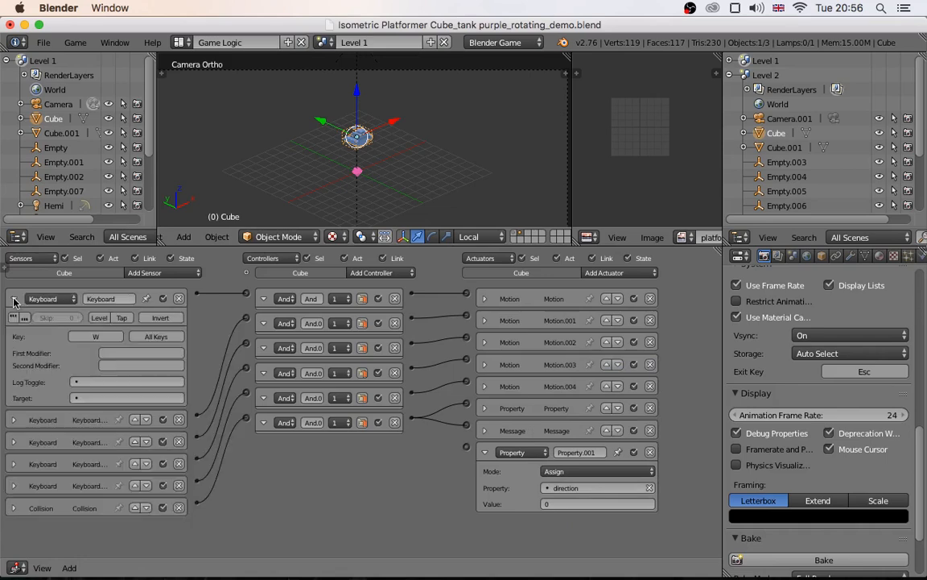
{"action": "left_click", "coordinate": [13, 300]}
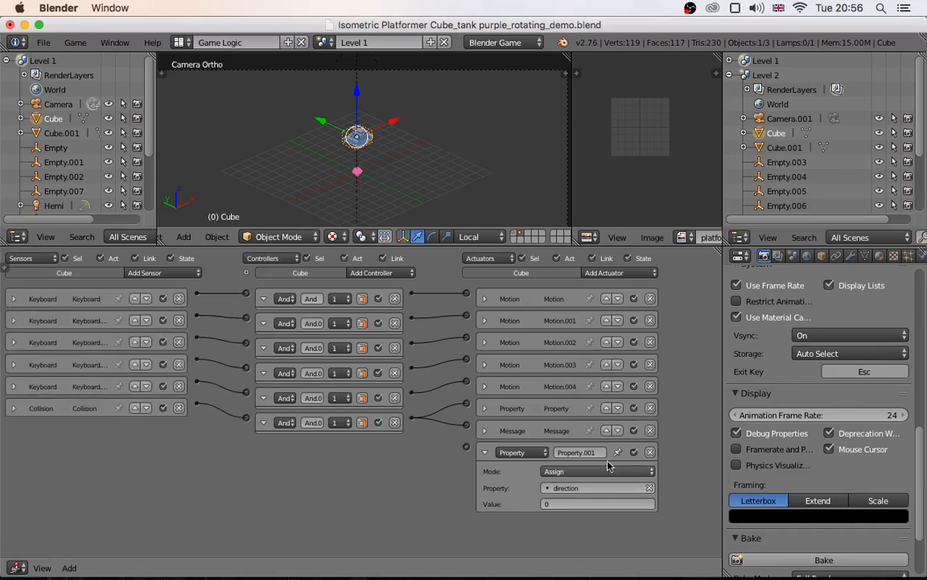
{"action": "left_click", "coordinate": [487, 454]}
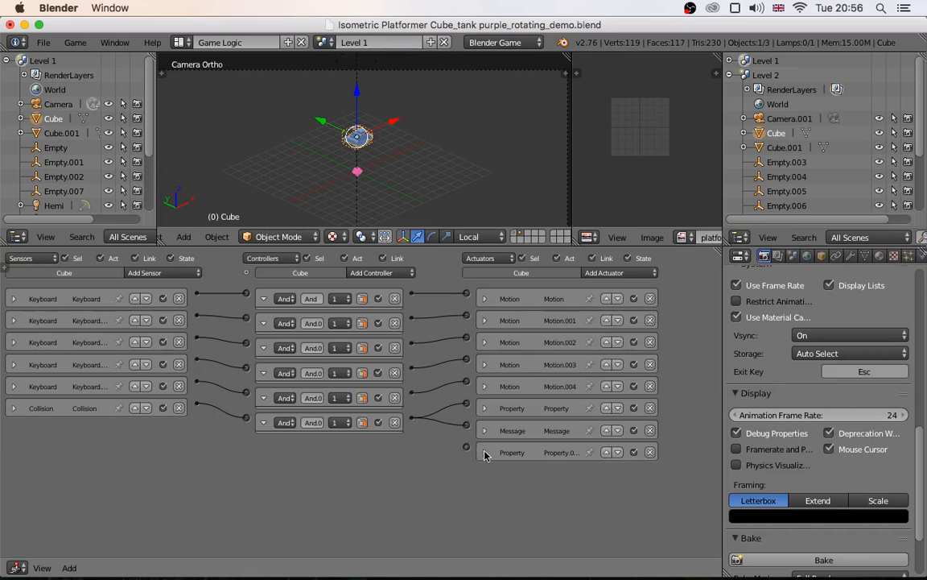
{"action": "left_click", "coordinate": [484, 454]}
{"action": "left_click_drag", "start_coordinate": [412, 294], "coordinate": [467, 445]}
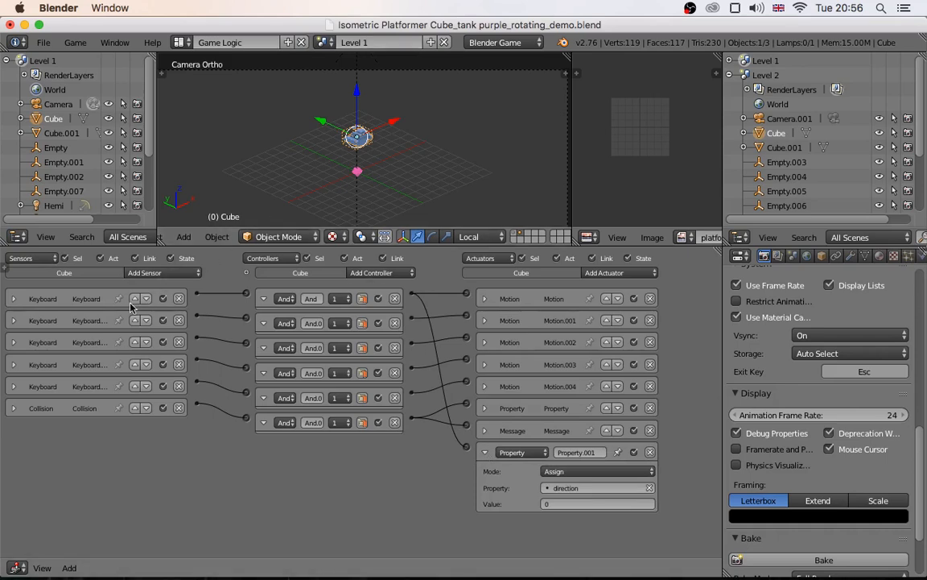
{"action": "left_click", "coordinate": [485, 299]}
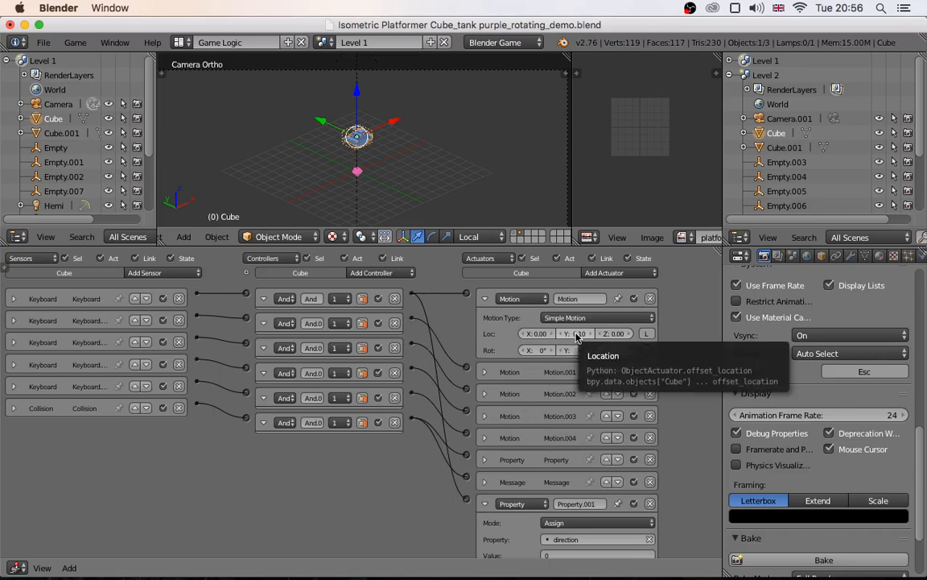
Collapse the expanded actuators and add a second Property actuator in Assign mode that sets direction to 1
{"action": "left_click", "coordinate": [485, 299]}
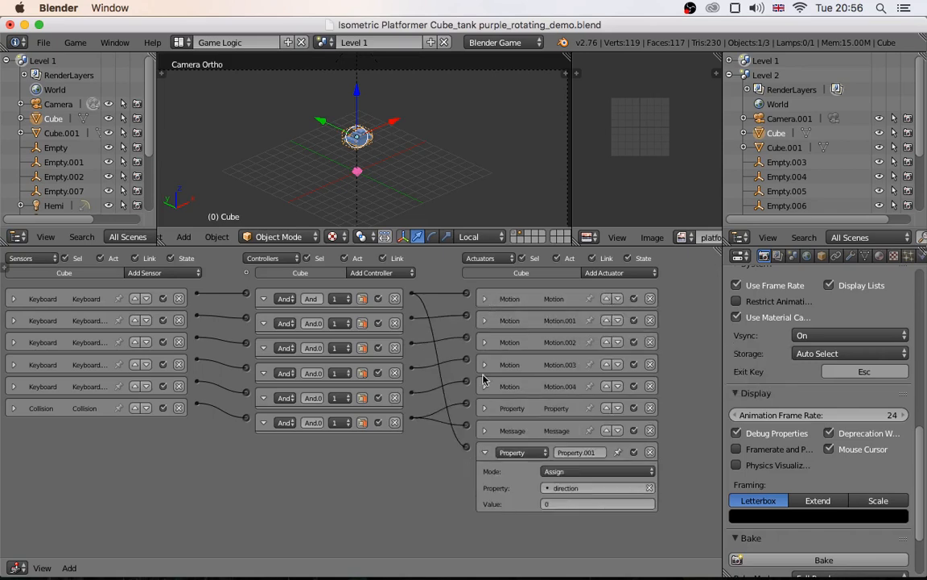
{"action": "left_click", "coordinate": [485, 453]}
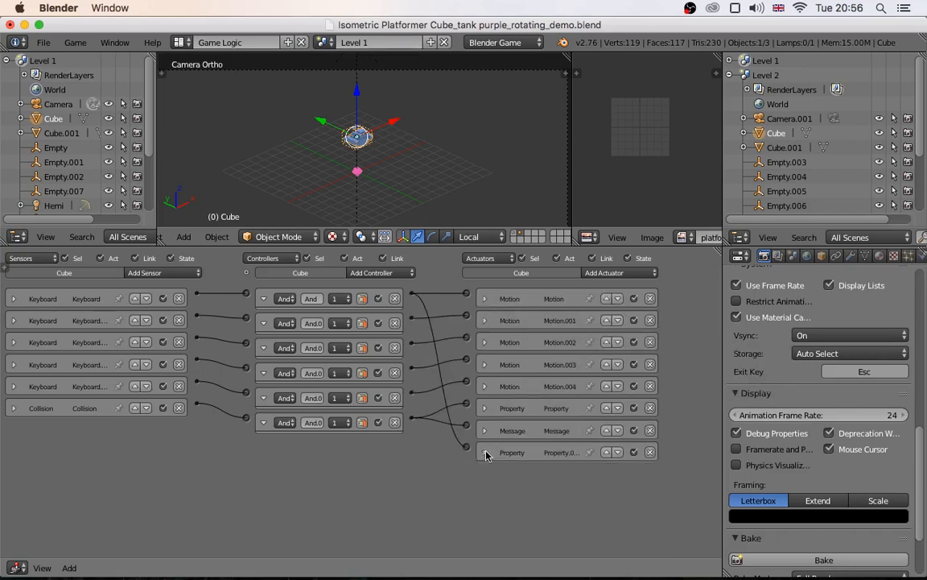
{"action": "left_click", "coordinate": [604, 272]}
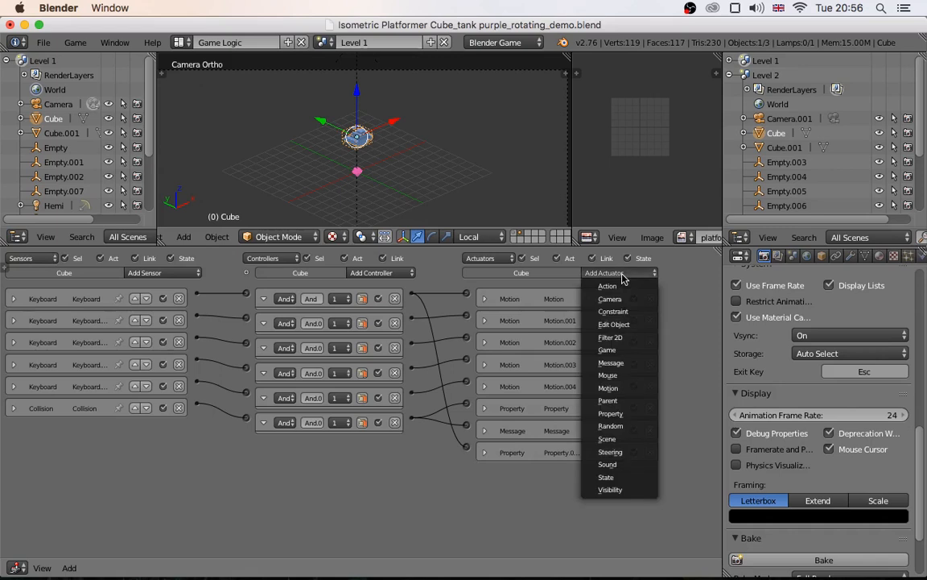
{"action": "left_click", "coordinate": [610, 413]}
{"action": "left_click", "coordinate": [557, 510]}
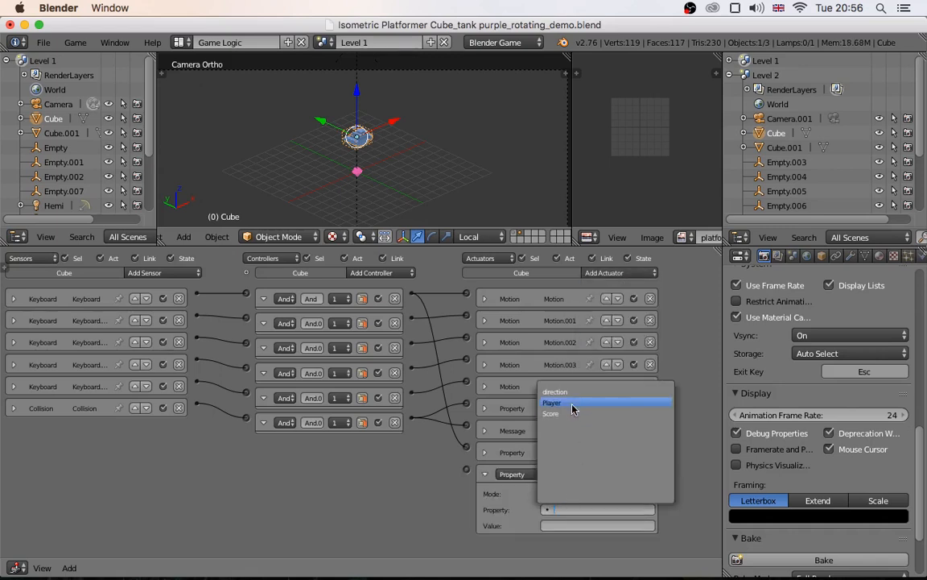
{"action": "left_click", "coordinate": [567, 391]}
{"action": "left_click", "coordinate": [562, 526]}
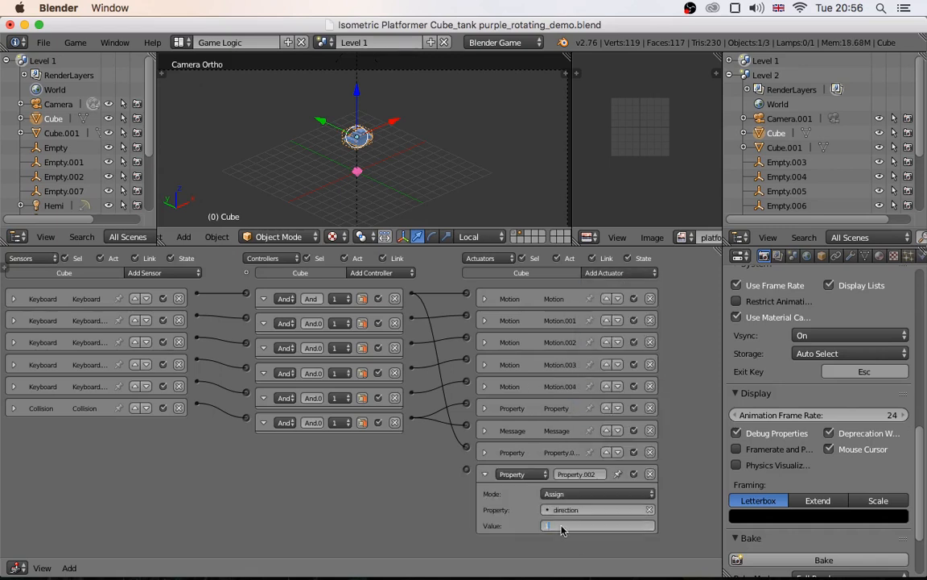
{"action": "key", "text": "Return"}
Link the second And controller to the new direction actuator, check the second Keyboard sensor, and collapse the actuator
{"action": "left_click_drag", "start_coordinate": [412, 323], "coordinate": [466, 469]}
{"action": "left_click", "coordinate": [13, 320]}
{"action": "left_click", "coordinate": [12, 321]}
{"action": "left_click", "coordinate": [485, 471]}
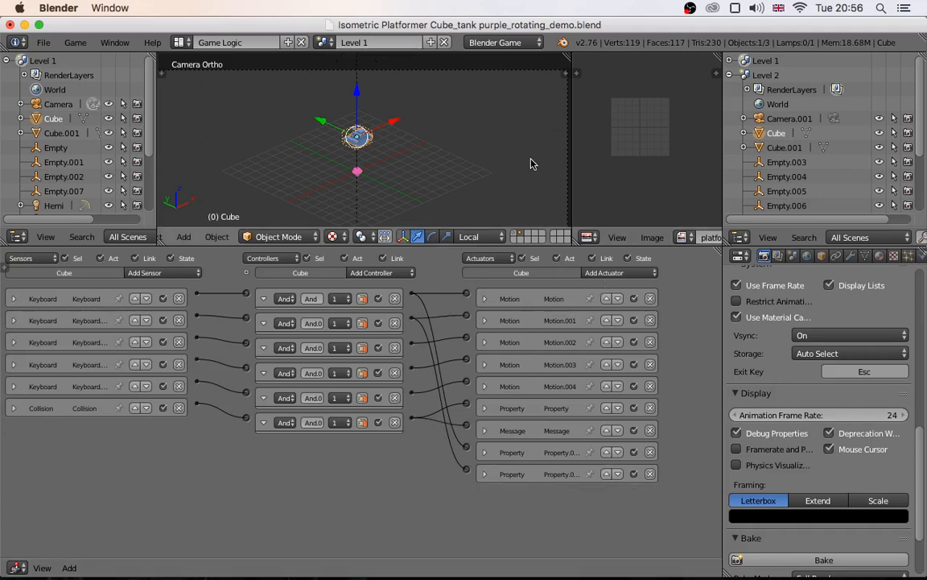
Start the Screencast Keys display from the 3D view's properties region and hide that region
{"action": "key", "text": "m"}
{"action": "key", "text": "Escape"}
{"action": "key", "text": "n"}
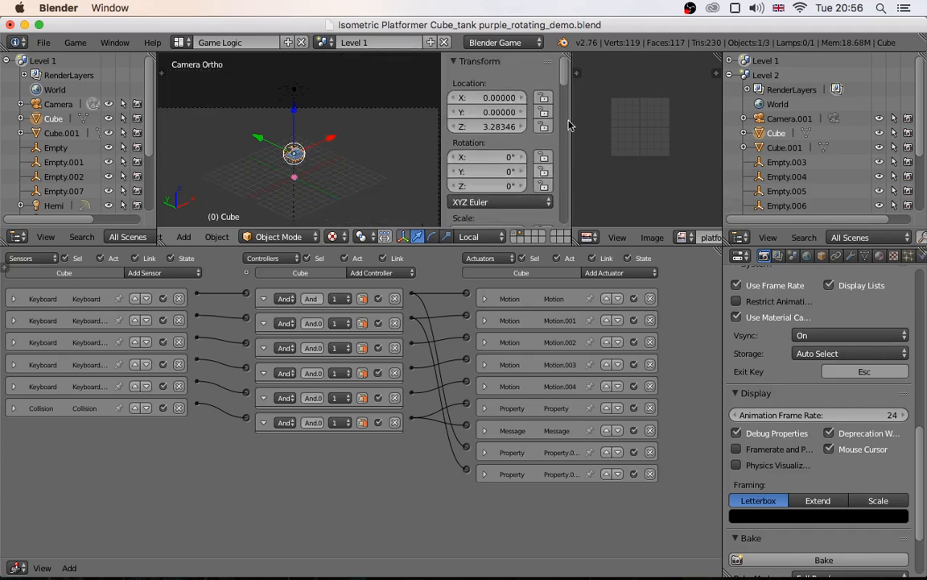
{"action": "left_click_drag", "start_coordinate": [564, 81], "coordinate": [564, 189]}
{"action": "left_click", "coordinate": [505, 214]}
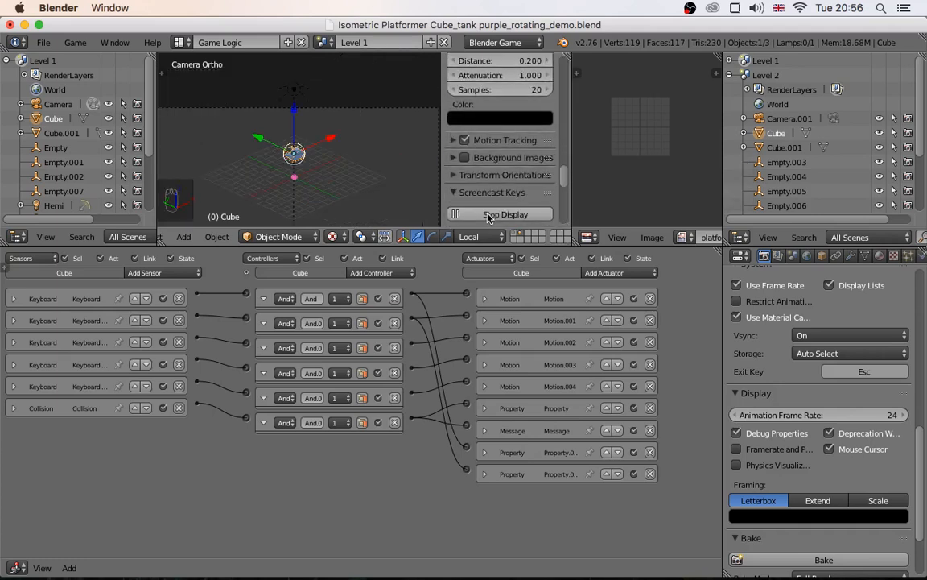
{"action": "key", "text": "n"}
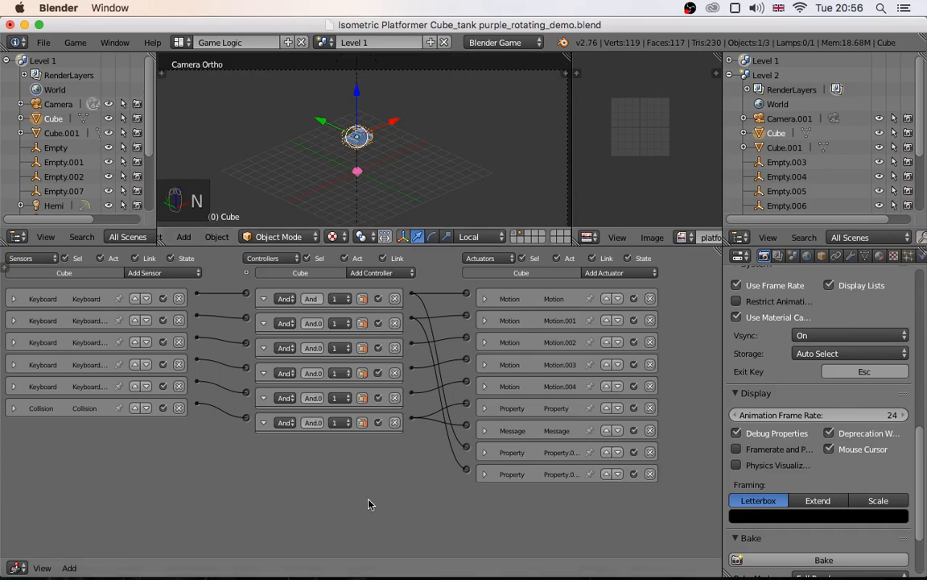
Maximize the Logic Editor and add another Property actuator in Assign mode that sets direction to 2
{"action": "key", "text": "shift+space"}
{"action": "scroll", "coordinate": [360, 350], "scroll_direction": "up", "scroll_amount": 2}
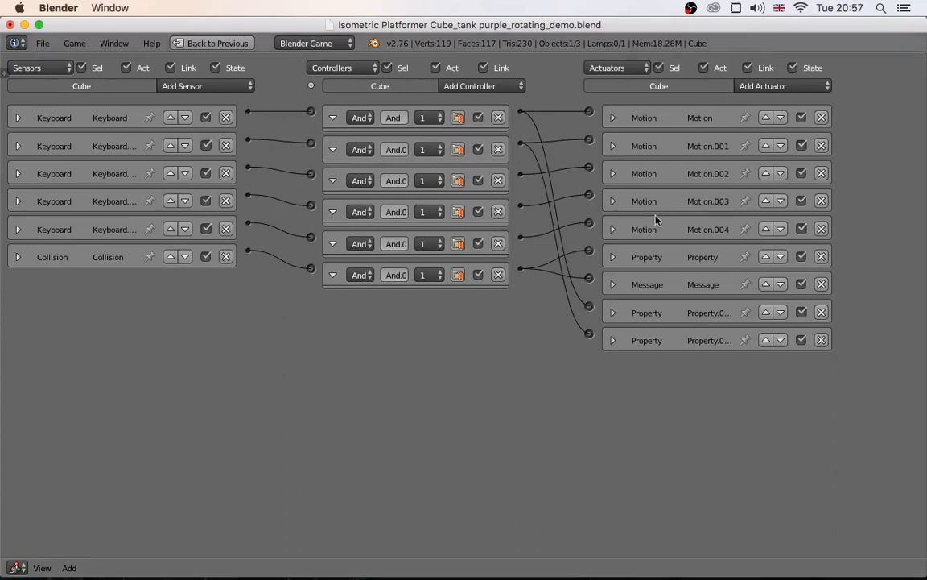
{"action": "left_click", "coordinate": [769, 86]}
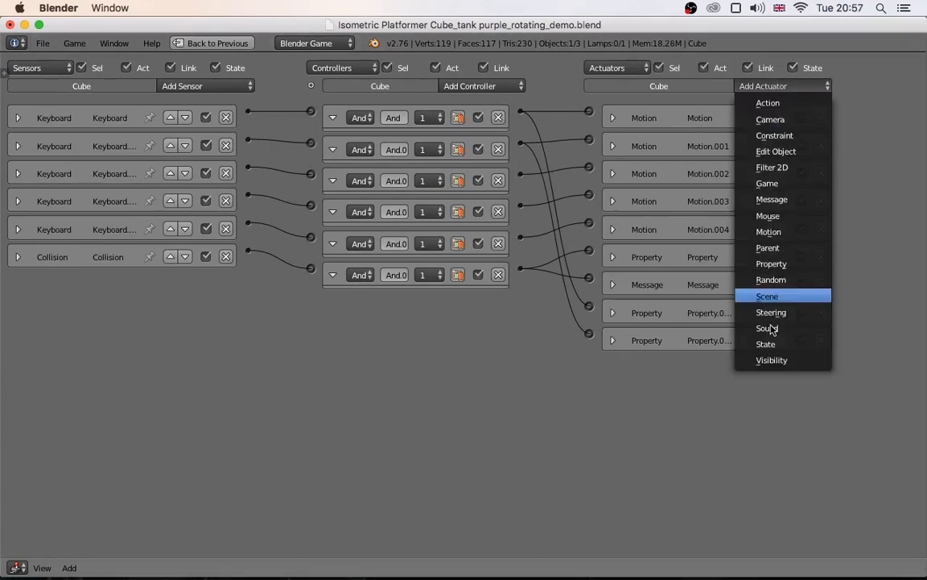
{"action": "left_click", "coordinate": [769, 263]}
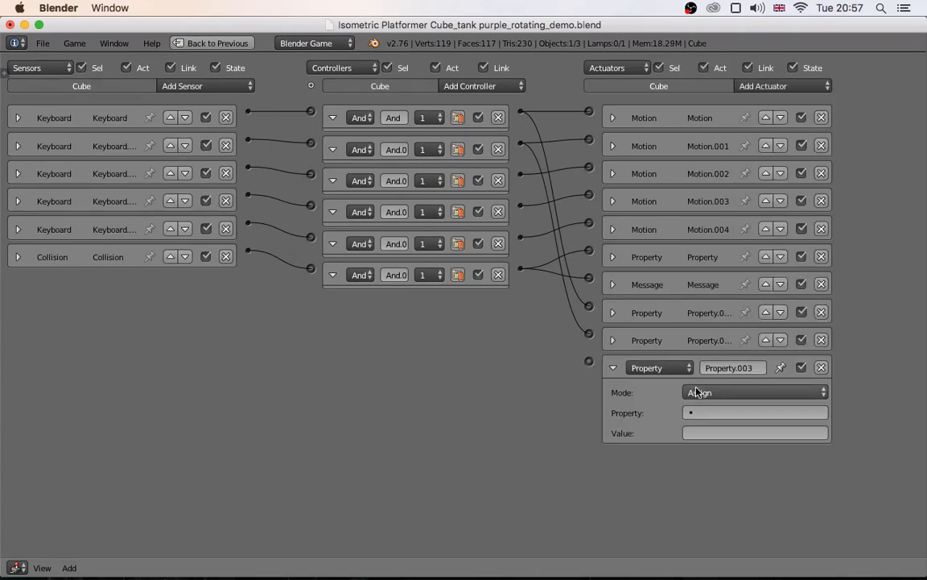
{"action": "left_click", "coordinate": [694, 413]}
{"action": "left_click", "coordinate": [704, 435]}
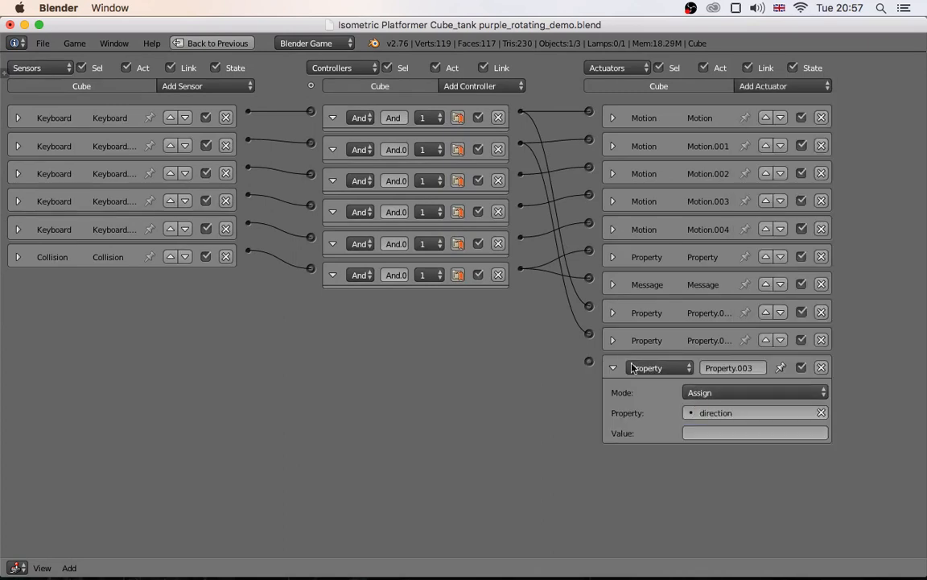
{"action": "left_click", "coordinate": [613, 341]}
{"action": "left_click", "coordinate": [614, 341]}
{"action": "left_click", "coordinate": [699, 433]}
{"action": "type", "text": "2"}
{"action": "key", "text": "Return"}
Check the third Keyboard sensor, link the third And controller to the newest direction actuator, and collapse that actuator
{"action": "left_click", "coordinate": [18, 173]}
{"action": "left_click", "coordinate": [18, 173]}
{"action": "left_click_drag", "start_coordinate": [520, 174], "coordinate": [588, 364]}
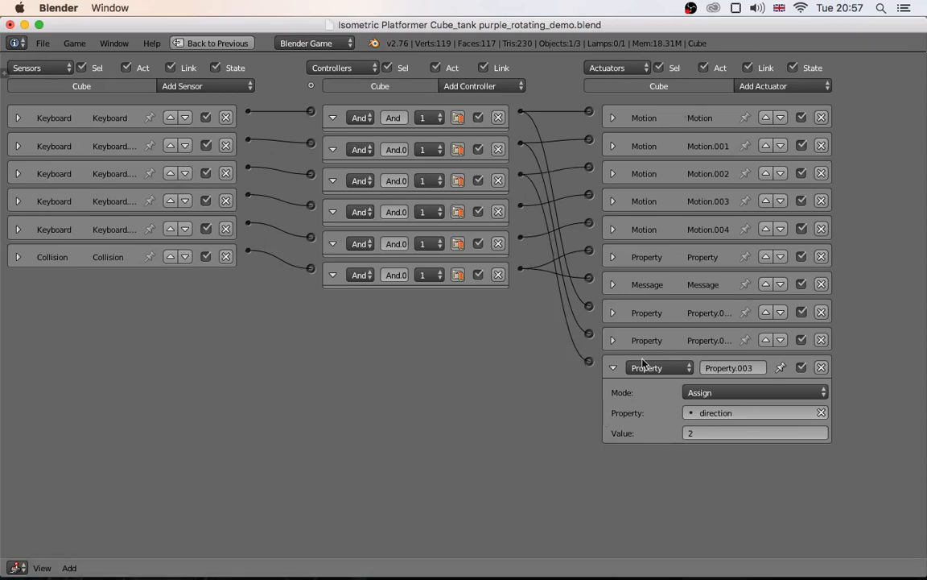
{"action": "left_click", "coordinate": [613, 367]}
Add one more Property actuator to the tank in Assign mode that sets direction to 3
{"action": "left_click", "coordinate": [765, 85]}
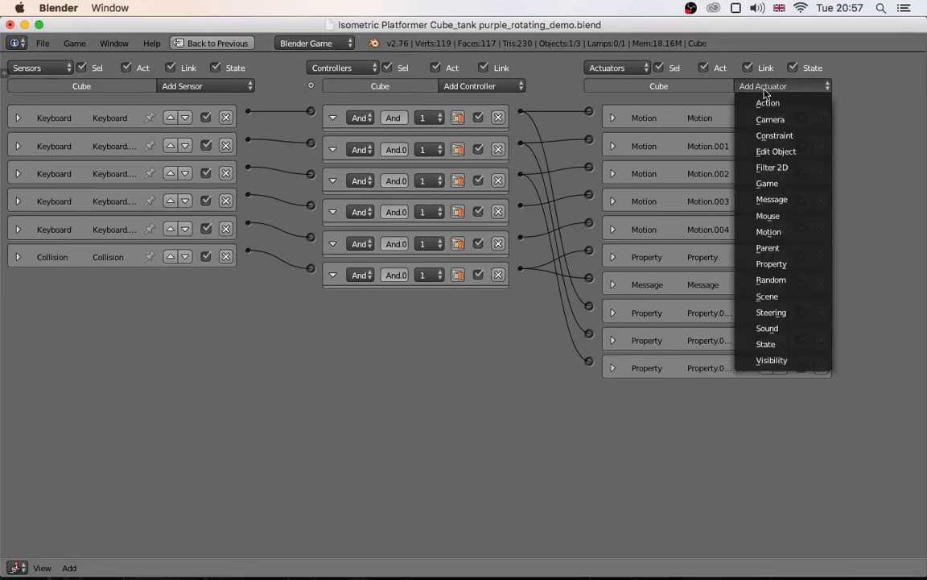
{"action": "left_click", "coordinate": [777, 265]}
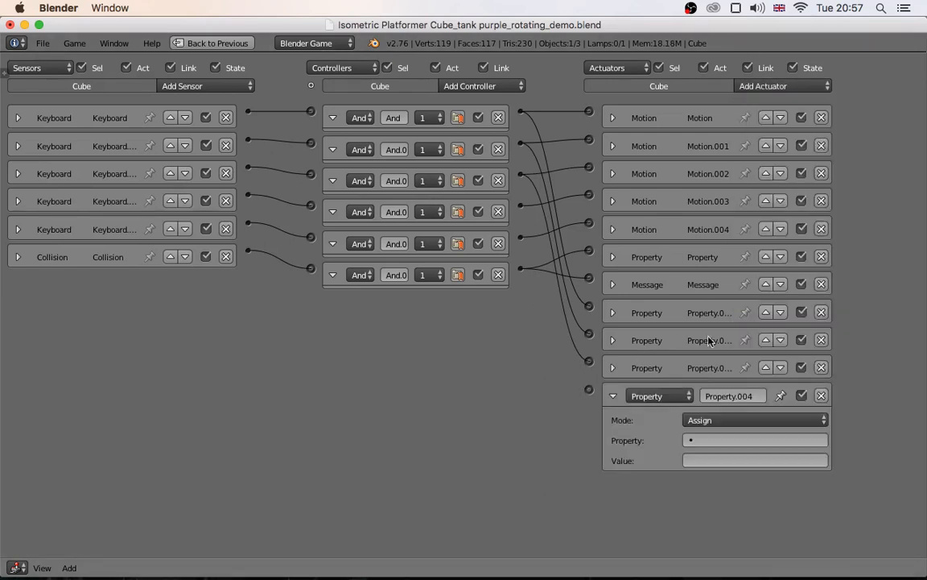
{"action": "left_click", "coordinate": [704, 439]}
{"action": "left_click", "coordinate": [695, 290]}
{"action": "left_click", "coordinate": [712, 459]}
{"action": "type", "text": "3"}
{"action": "key", "text": "Return"}
Link the fourth And controller to the newest direction actuator and check the fourth Keyboard sensor and the Motion.003 actuator
{"action": "left_click_drag", "start_coordinate": [520, 207], "coordinate": [588, 389]}
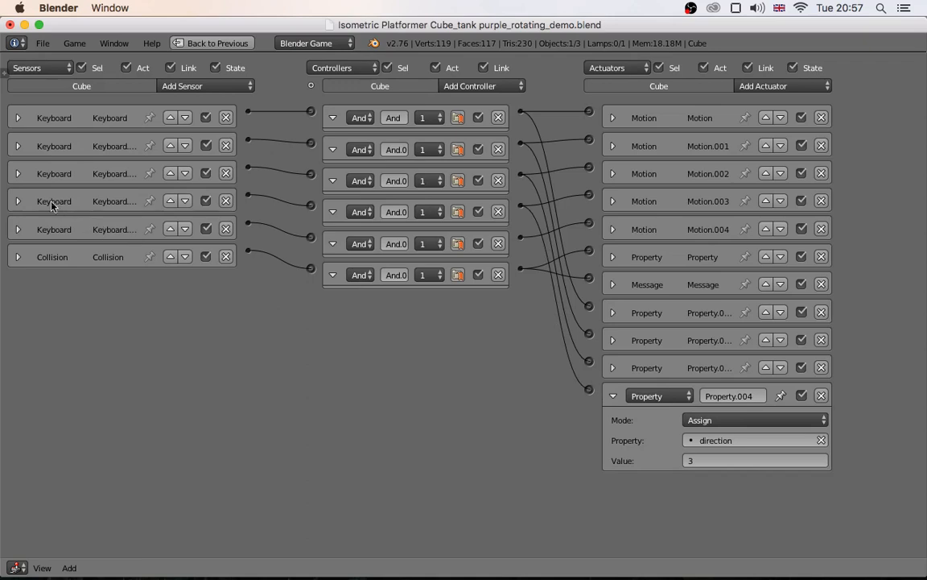
{"action": "left_click", "coordinate": [19, 202]}
{"action": "left_click", "coordinate": [18, 201]}
{"action": "left_click", "coordinate": [613, 202]}
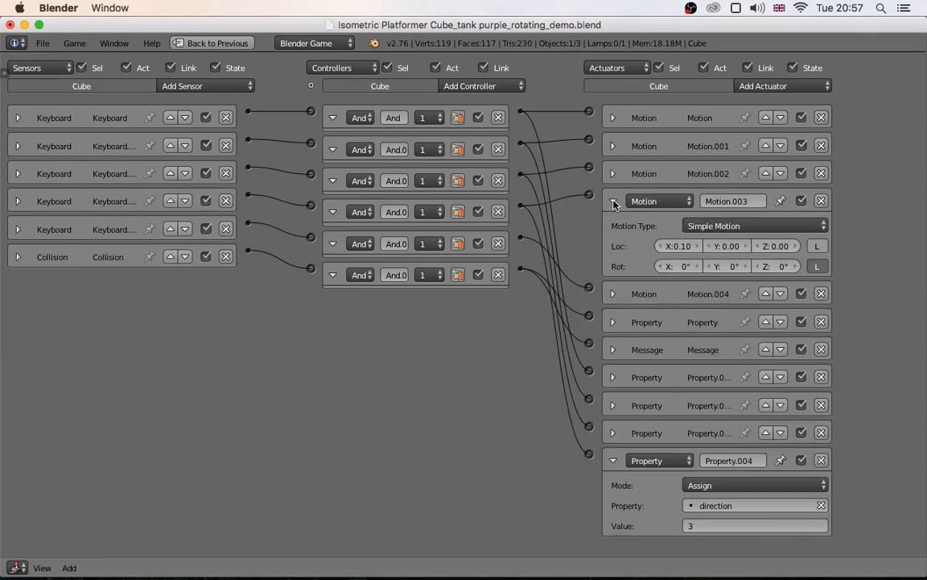
{"action": "left_click", "coordinate": [613, 202]}
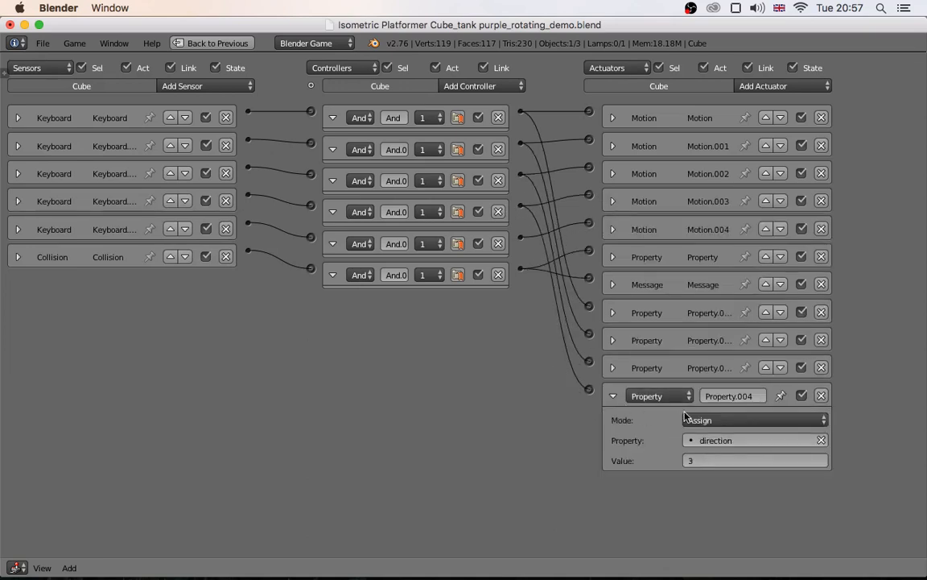
Restore the full layout, show the platform's layer, and run the game, driving the tank every way to test the direction property
{"action": "key", "text": "shift+space"}
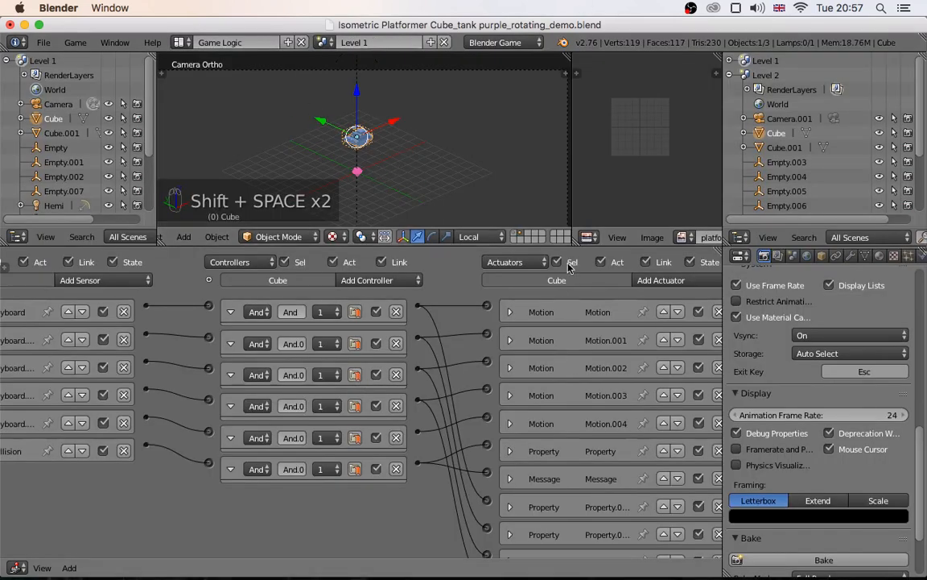
{"action": "left_click", "coordinate": [519, 233]}
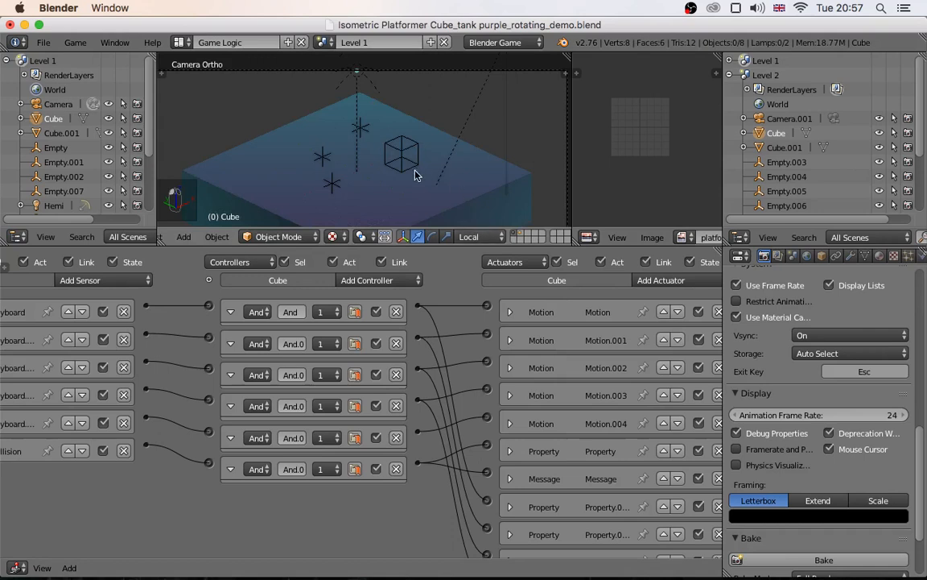
{"action": "key", "text": "p"}
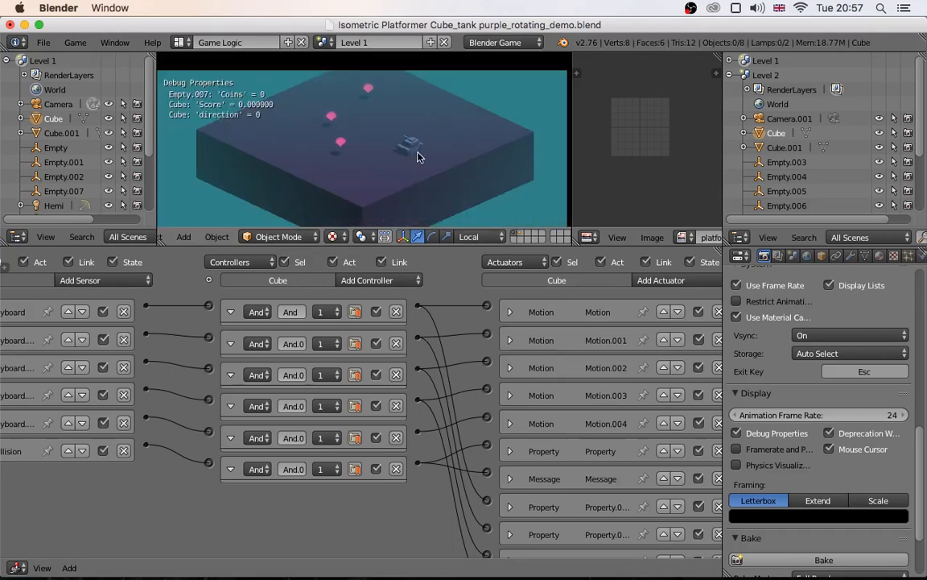
{"action": "key", "text": "Up"}
{"action": "key", "text": "Down"}
{"action": "key", "text": "Left"}
{"action": "key", "text": "Right"}
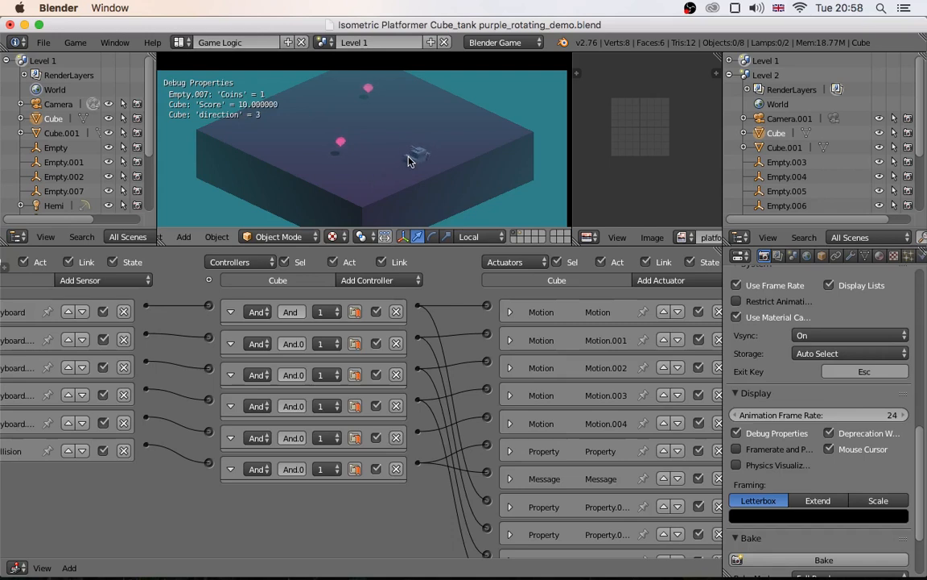
{"action": "key", "text": "Up"}
{"action": "key", "text": "Escape"}
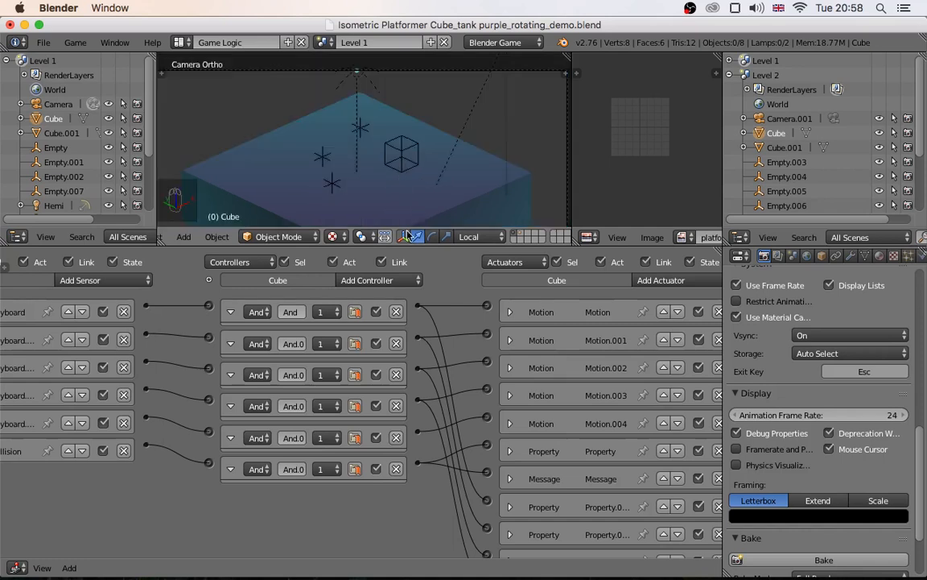
Give the Logic Editor more height and display only the tank's layer, framed closely on the tank
{"action": "scroll", "coordinate": [405, 173], "scroll_direction": "down", "scroll_amount": 3}
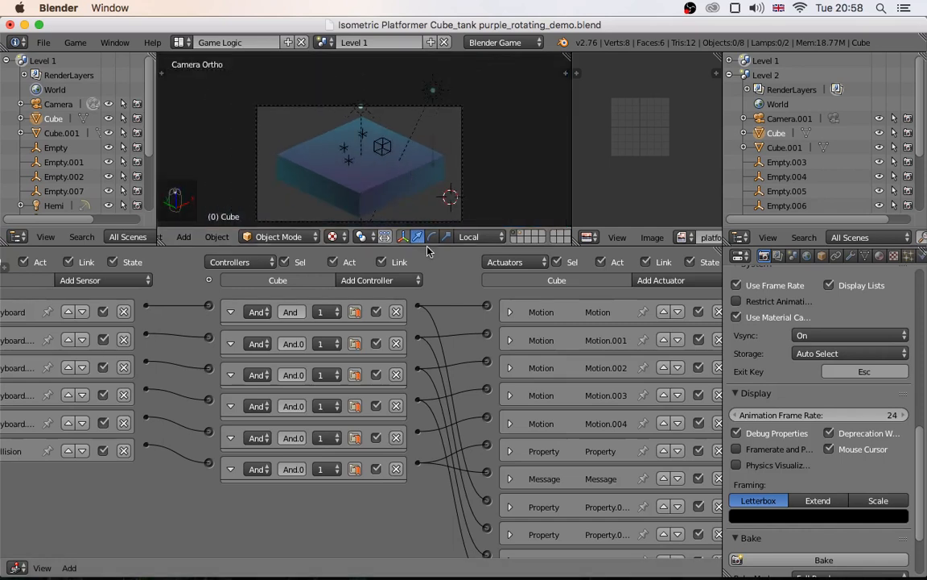
{"action": "left_click_drag", "start_coordinate": [427, 246], "coordinate": [426, 177]}
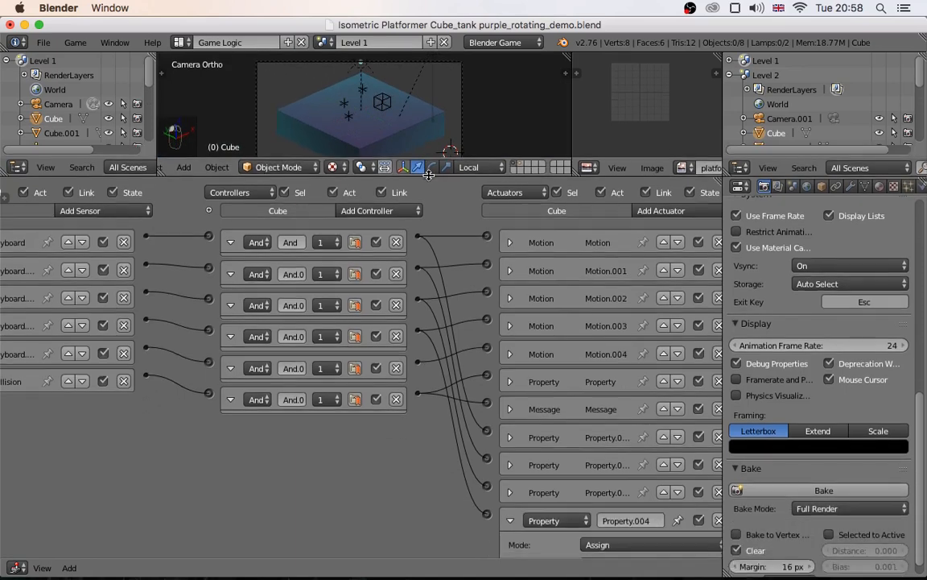
{"action": "left_click", "coordinate": [519, 164]}
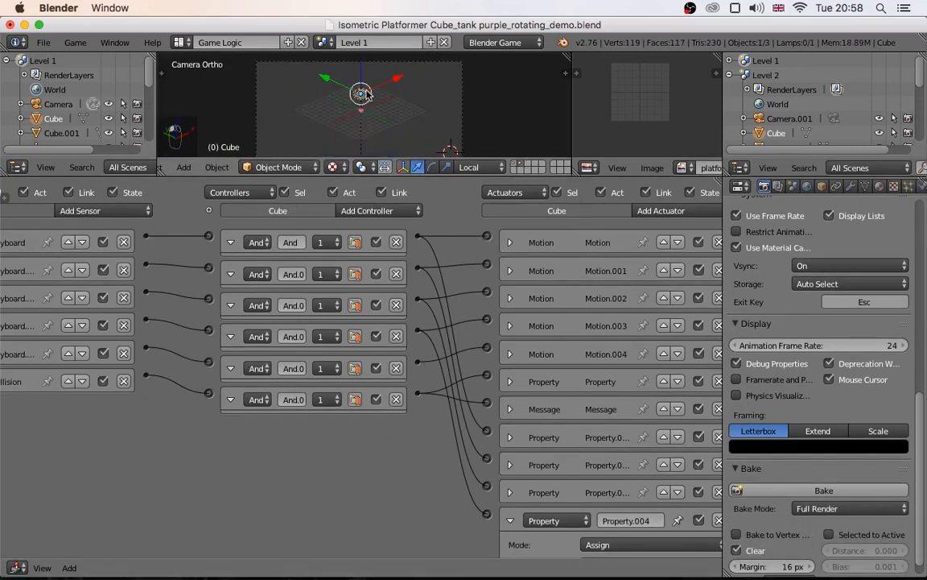
{"action": "scroll", "coordinate": [330, 81], "scroll_direction": "up", "scroll_amount": 2}
{"action": "middle_click_drag", "start_coordinate": [361, 86], "coordinate": [387, 100], "text": "shift"}
{"action": "scroll", "coordinate": [364, 116], "scroll_direction": "up", "scroll_amount": 4}
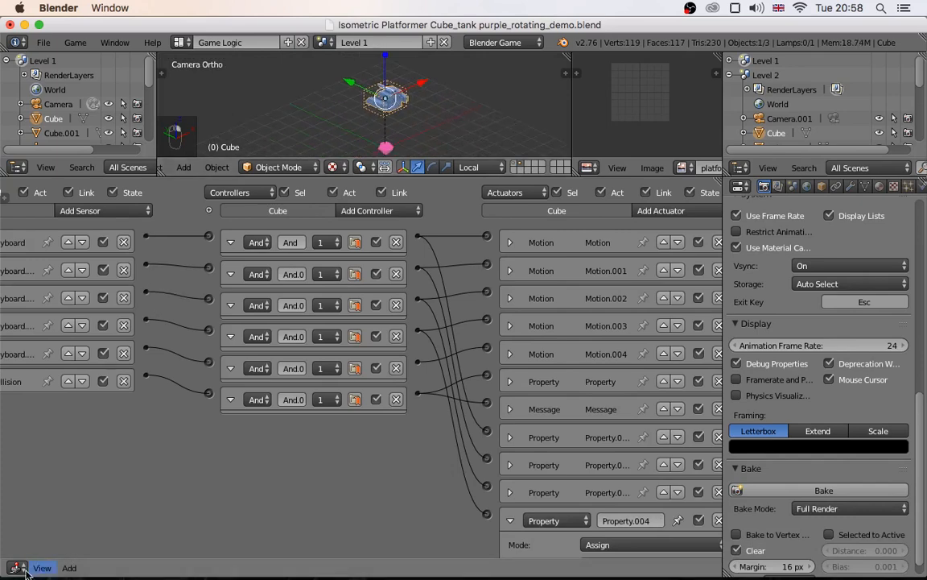
Switch the Logic Editor area to the Dope Sheet and set its mode to Action Editor
{"action": "scroll", "coordinate": [188, 486], "scroll_direction": "down", "scroll_amount": 4}
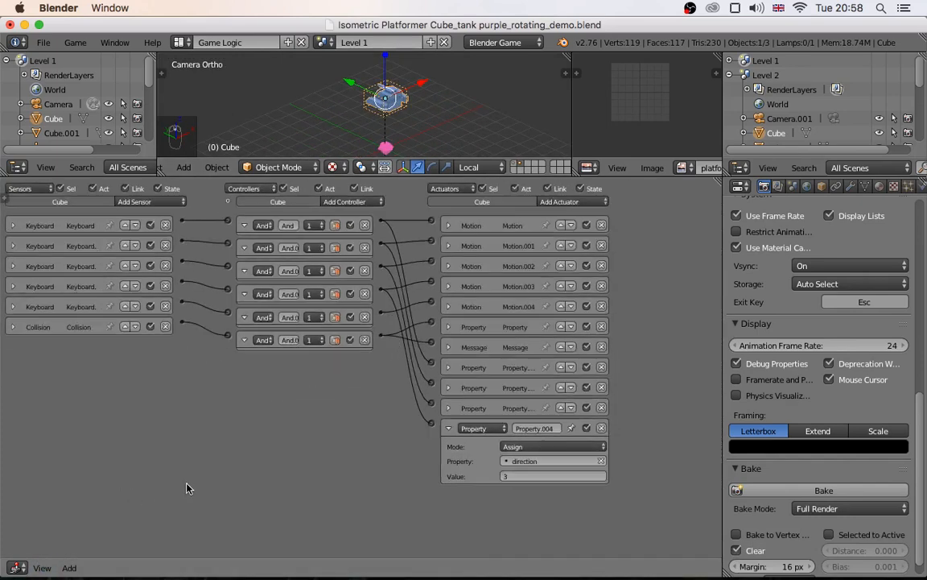
{"action": "left_click", "coordinate": [16, 568]}
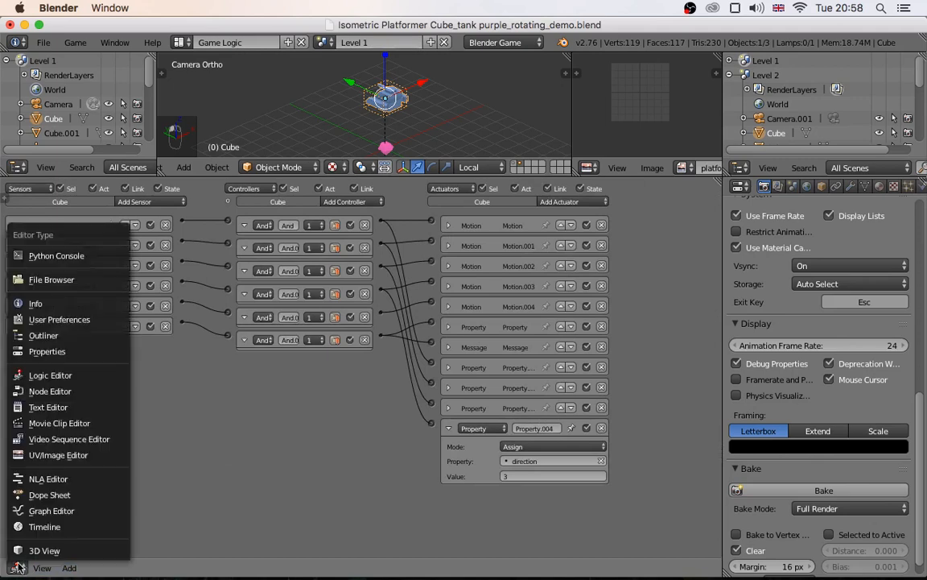
{"action": "left_click", "coordinate": [41, 497]}
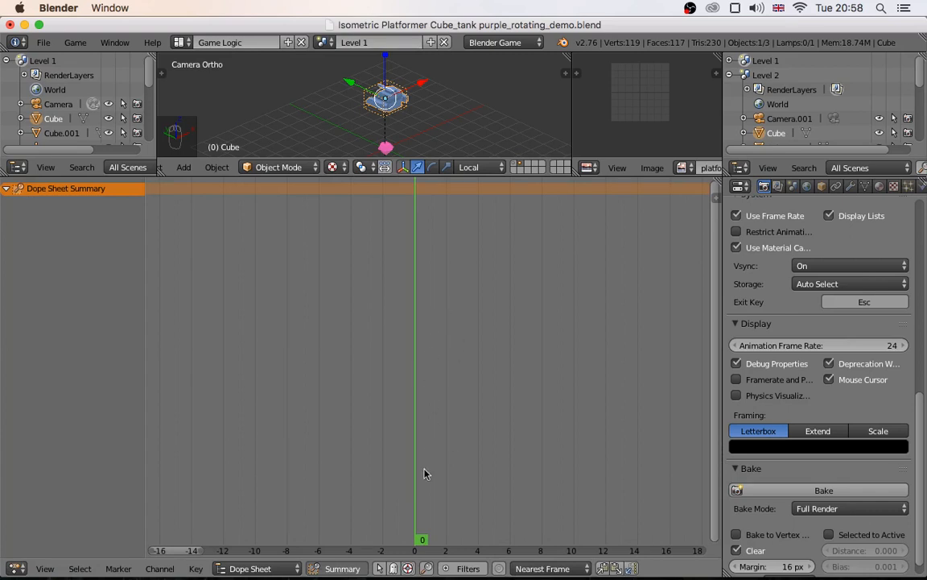
{"action": "left_click", "coordinate": [253, 569]}
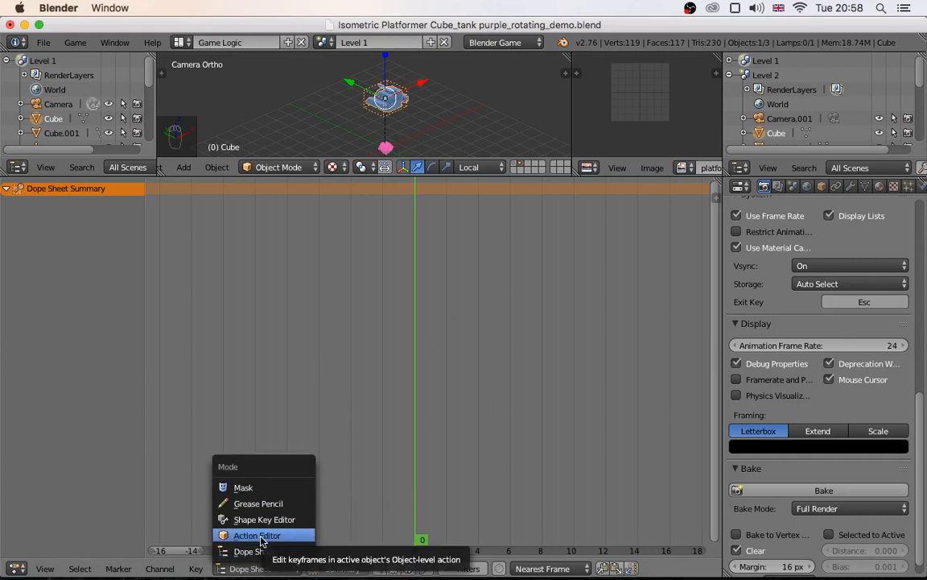
{"action": "left_click", "coordinate": [258, 536]}
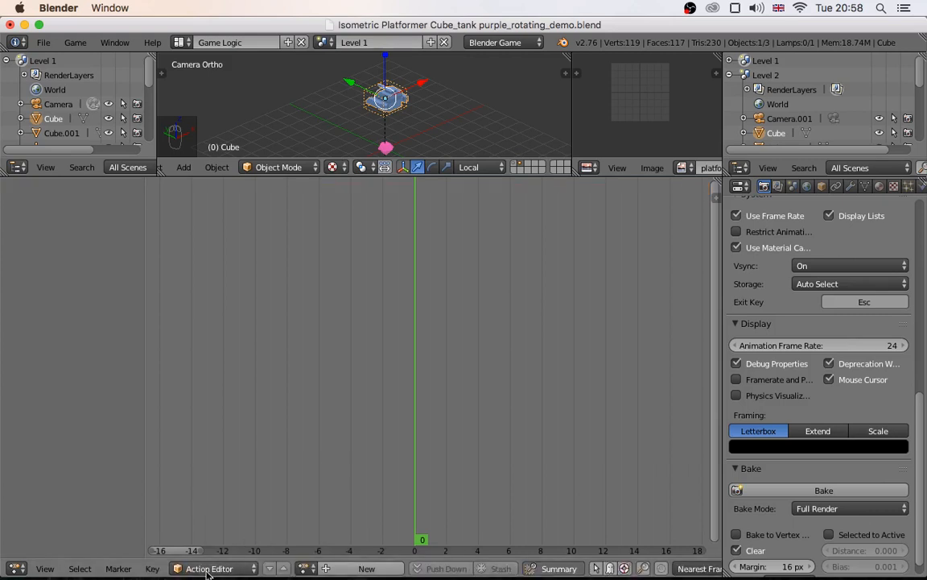
Create a new action for the tank named direction and place the current frame at 0
{"action": "left_click", "coordinate": [358, 568]}
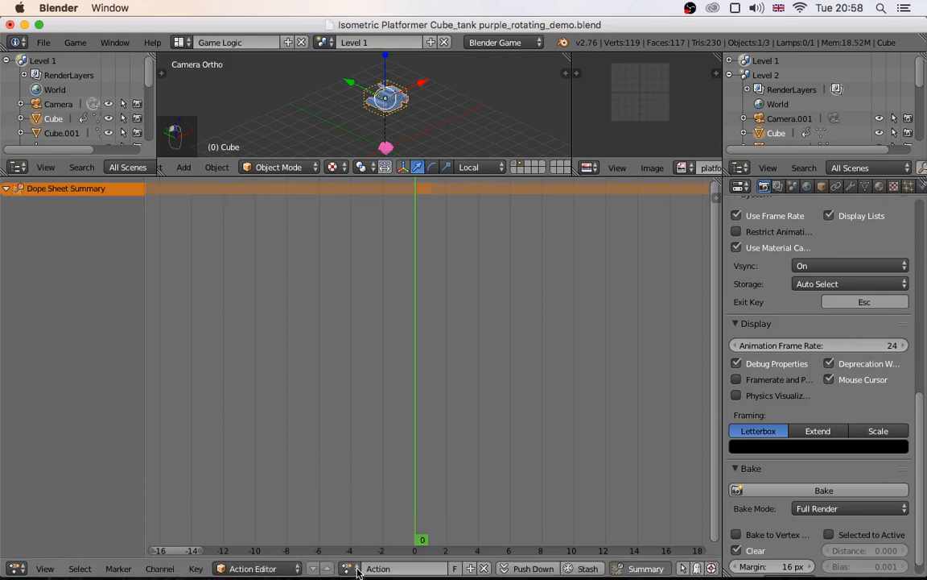
{"action": "left_click", "coordinate": [386, 568]}
{"action": "type", "text": "direction"}
{"action": "key", "text": "Return"}
{"action": "mouse_move", "coordinate": [419, 517]}
{"action": "left_mouse_down"}
{"action": "mouse_move", "coordinate": [543, 522]}
{"action": "mouse_move", "coordinate": [413, 519]}
{"action": "left_mouse_up"}
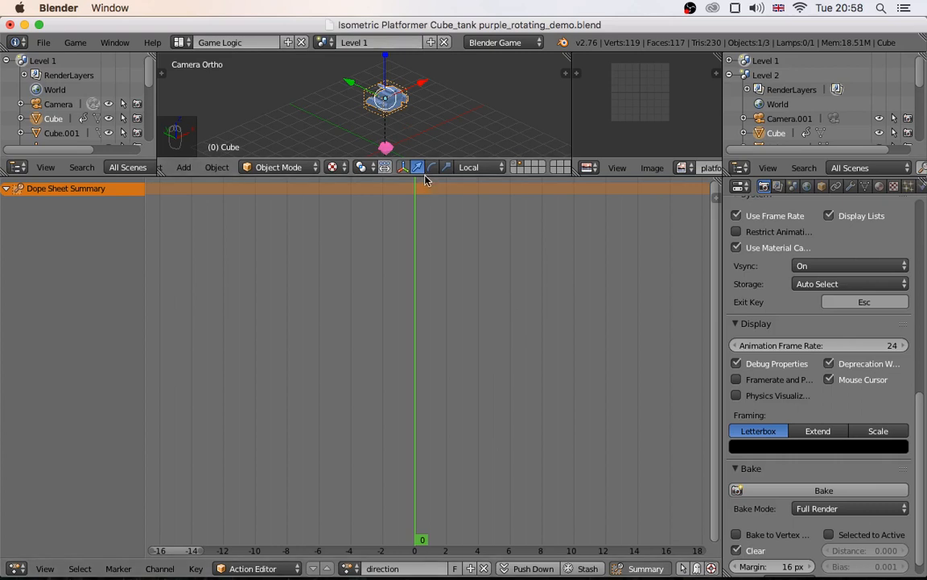
Give the 3D View more height, frame the tank, and insert a Rotation keyframe for it at frame 0
{"action": "left_click_drag", "start_coordinate": [426, 180], "coordinate": [429, 261]}
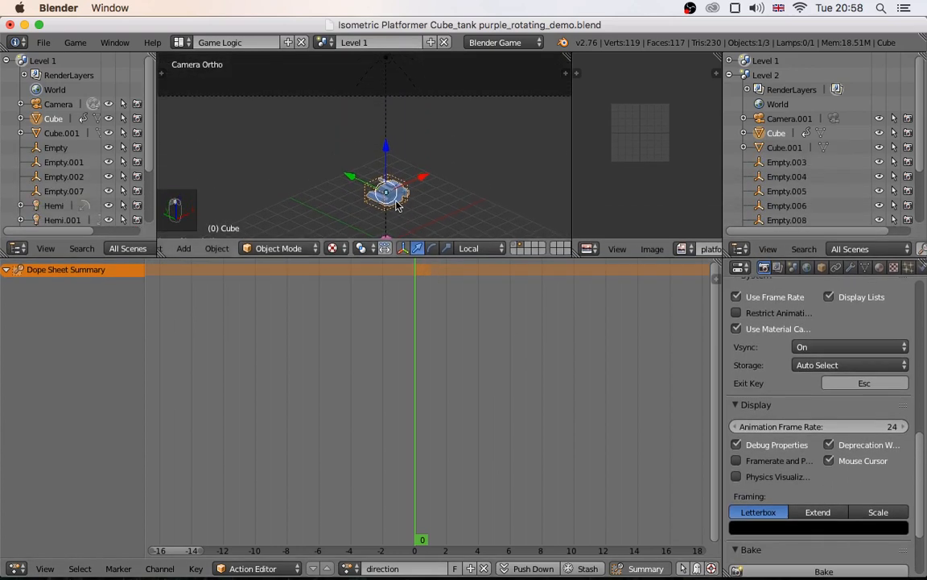
{"action": "middle_click_drag", "start_coordinate": [396, 205], "coordinate": [415, 168], "text": "shift"}
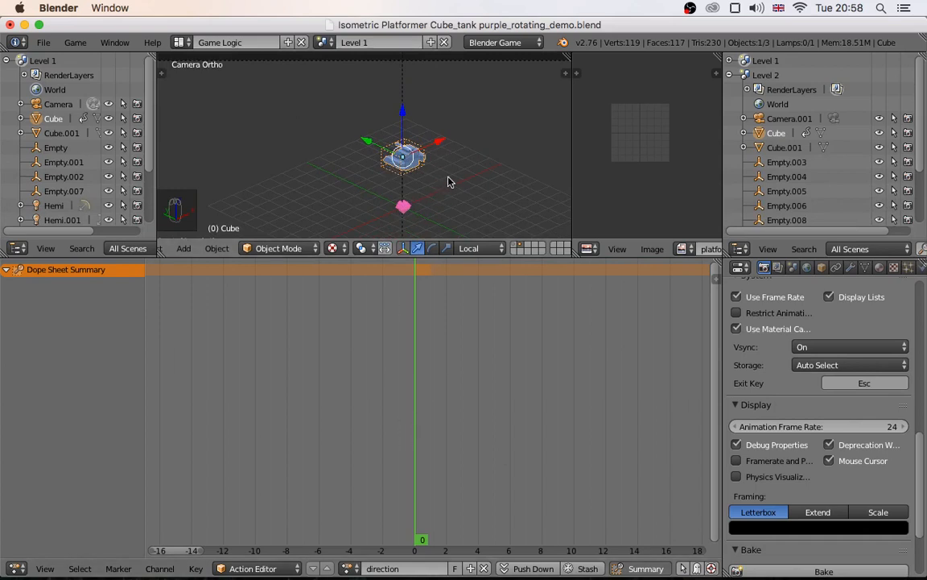
{"action": "key", "text": "i"}
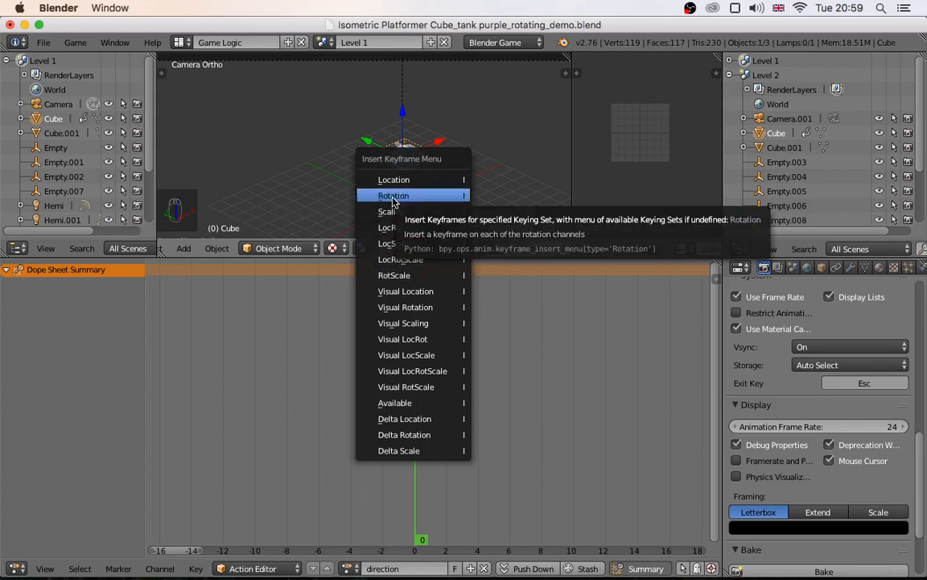
{"action": "left_click", "coordinate": [394, 198]}
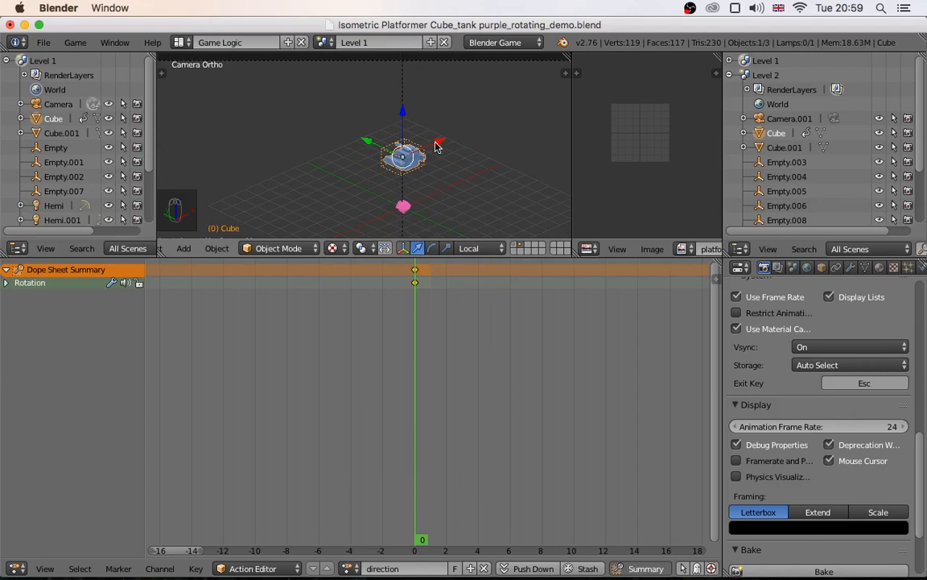
At frame 1, rotate the tank 180° about the global Z axis and insert a Rotation keyframe
{"action": "left_click", "coordinate": [424, 325]}
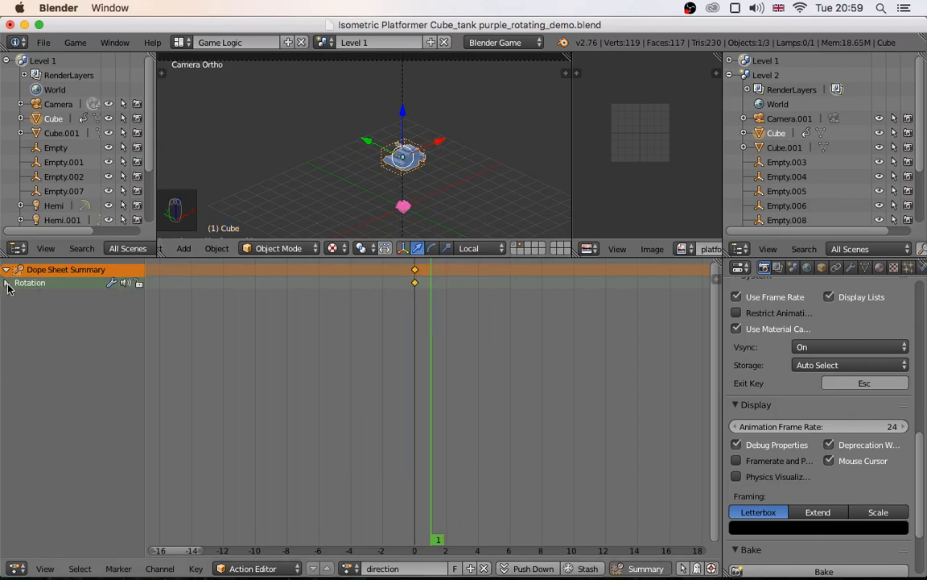
{"action": "left_click", "coordinate": [408, 326]}
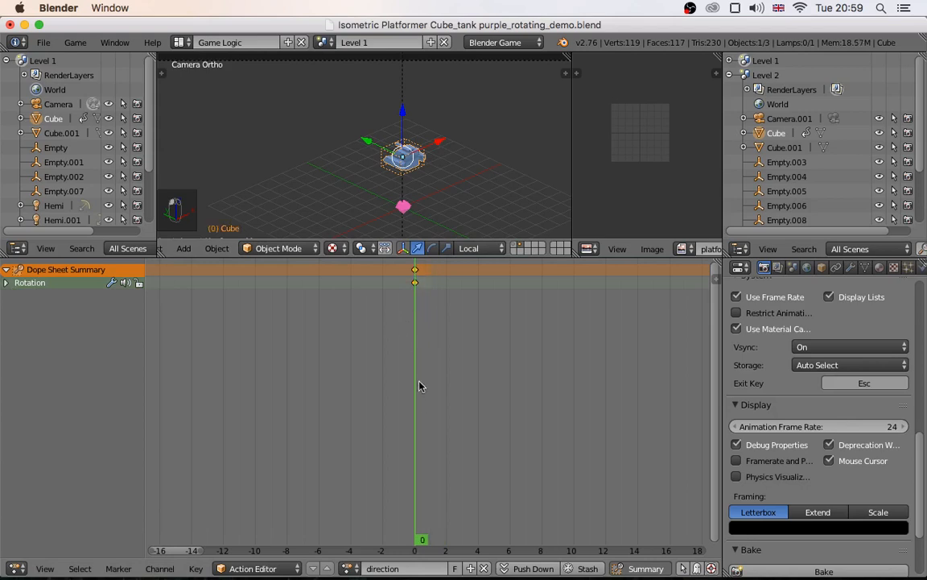
{"action": "key", "text": "Right"}
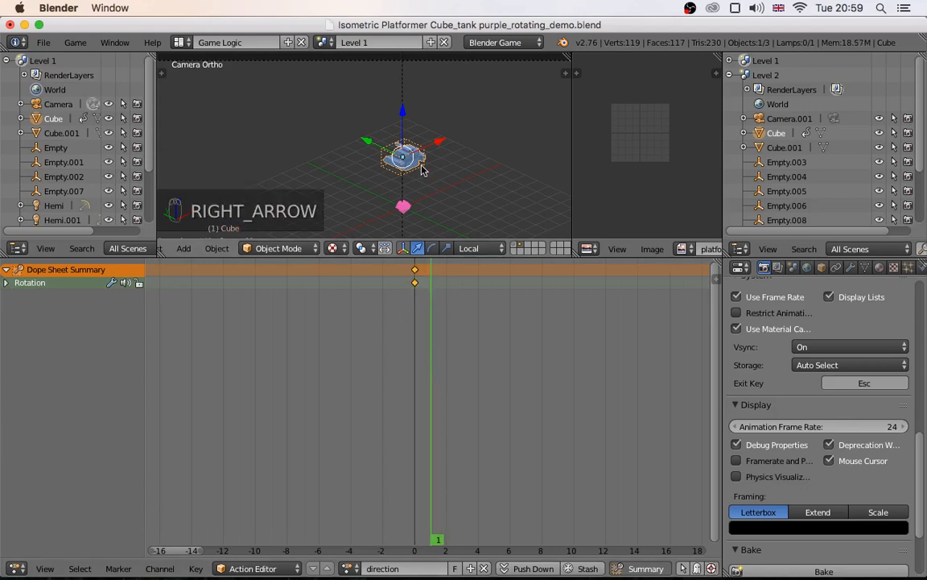
{"action": "type", "text": "r"}
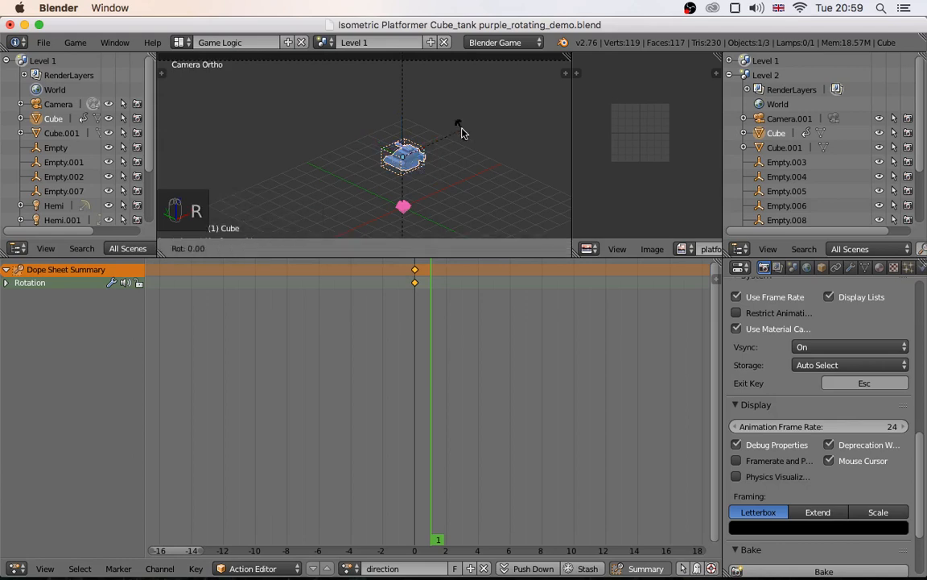
{"action": "type", "text": "z180"}
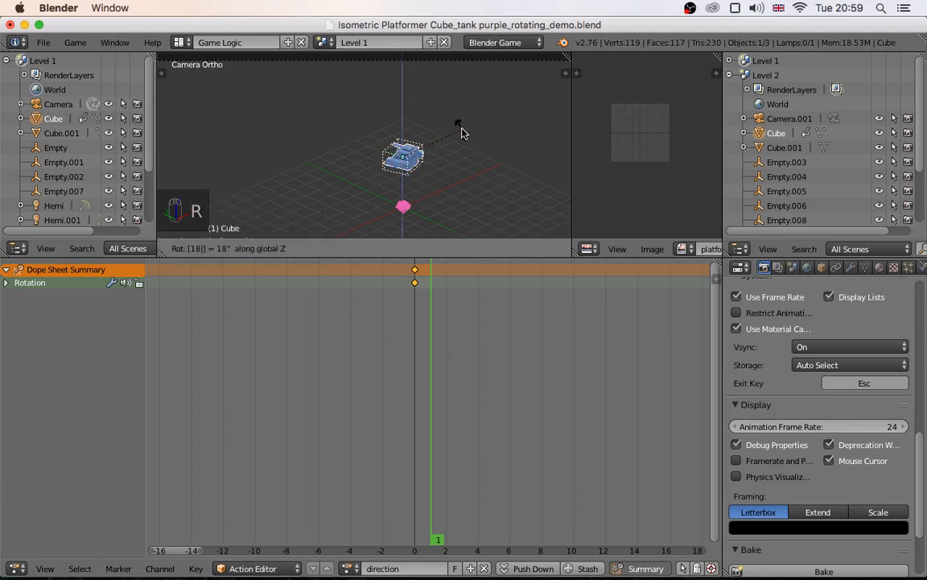
{"action": "key", "text": "Return"}
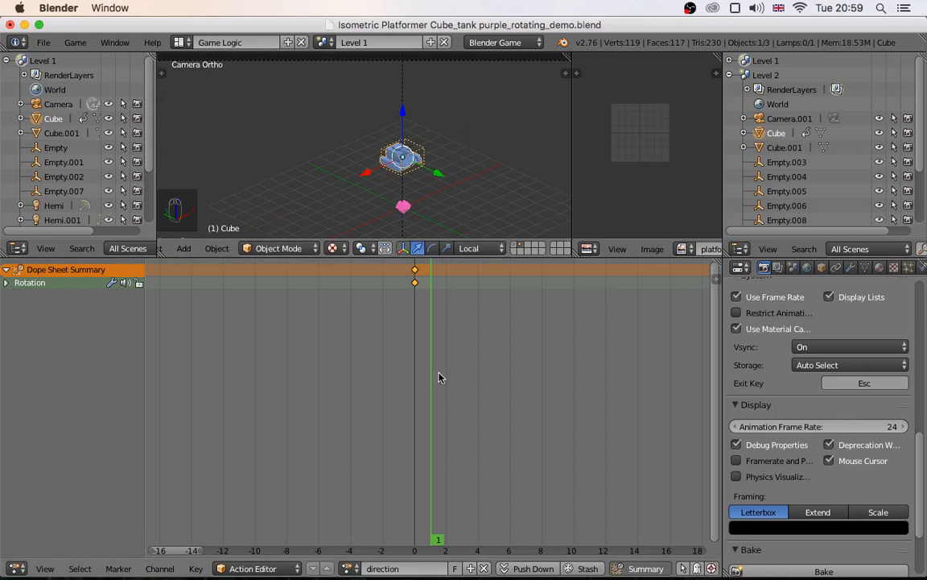
{"action": "key", "text": "i"}
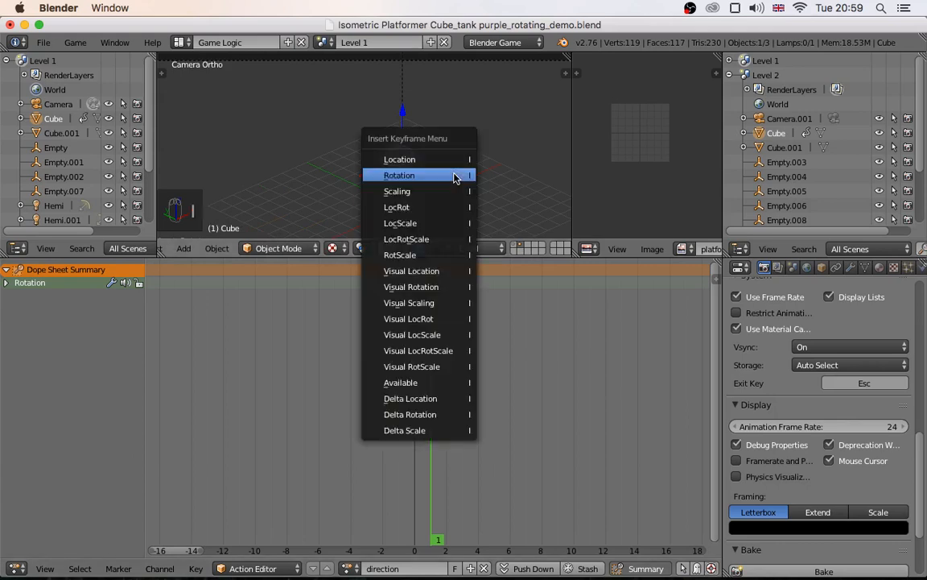
{"action": "left_click", "coordinate": [456, 178]}
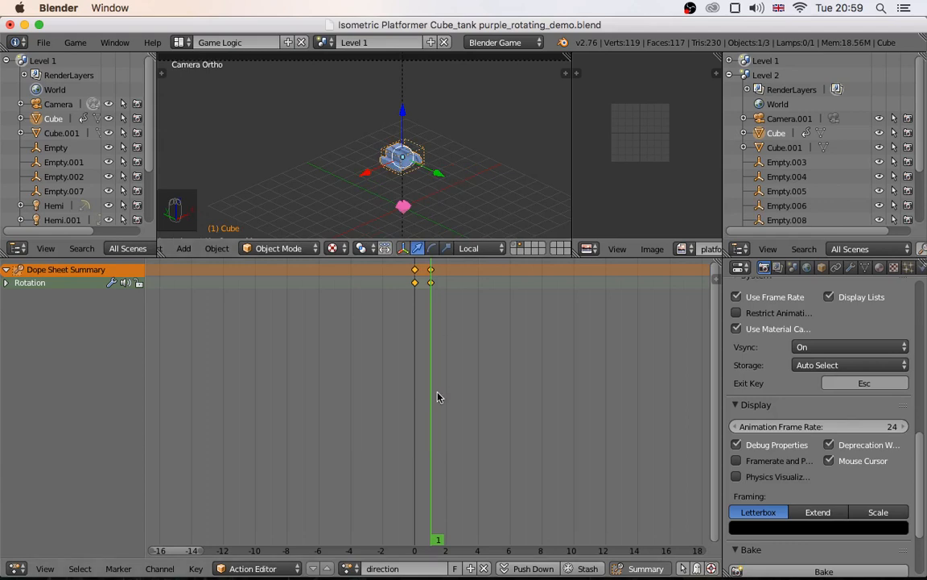
At frame 2, rotate the tank -90° about the global Z axis and insert a Rotation keyframe
{"action": "key", "text": "Right"}
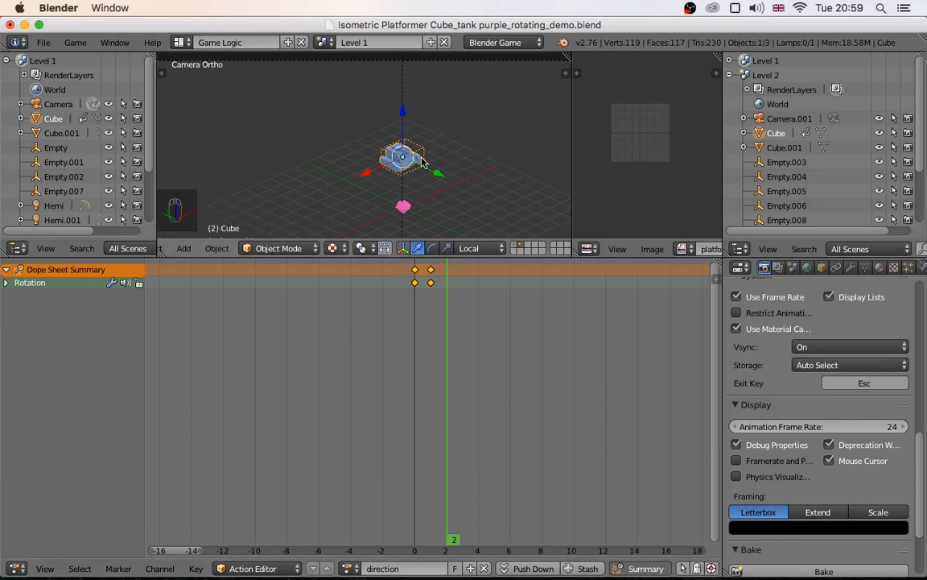
{"action": "key", "text": "r"}
{"action": "type", "text": "z"}
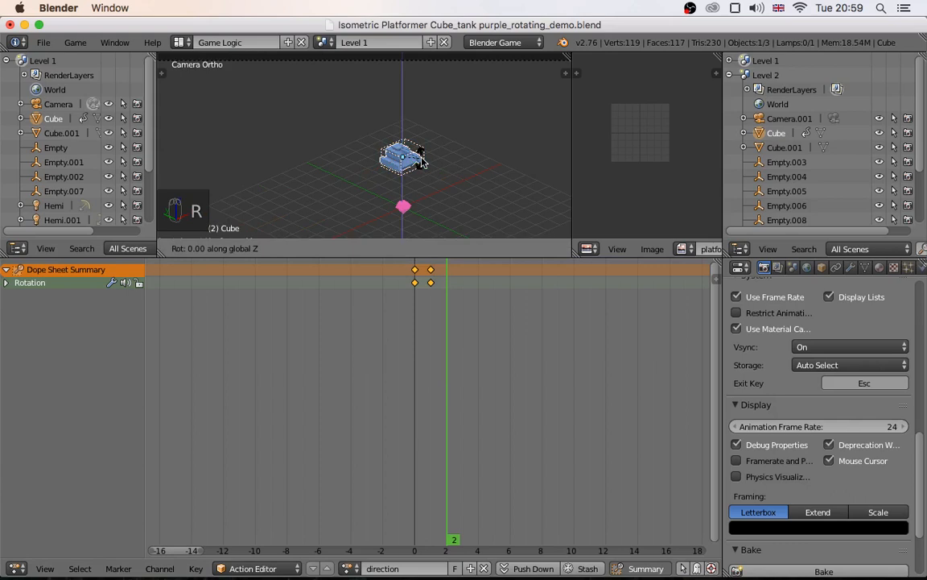
{"action": "type", "text": "-90"}
{"action": "key", "text": "Return"}
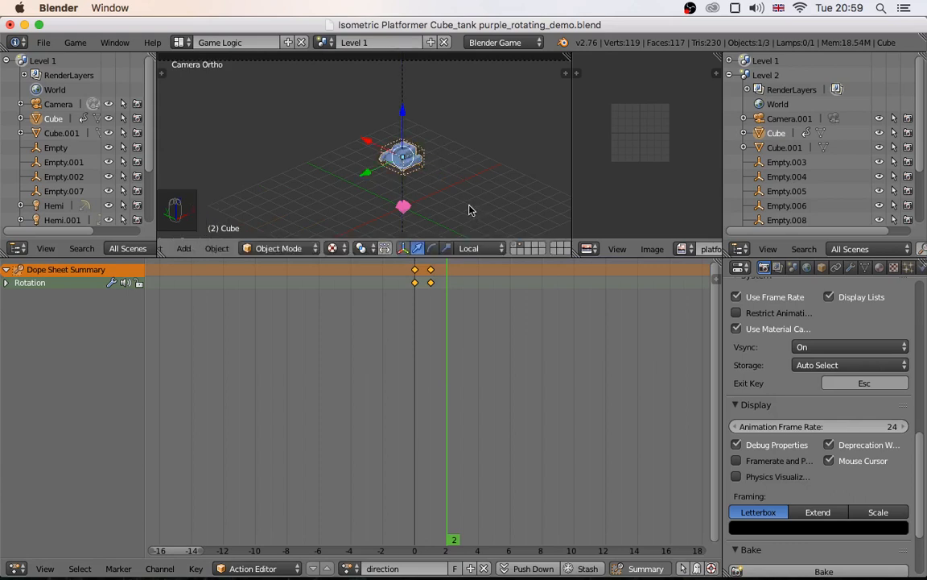
{"action": "key", "text": "i"}
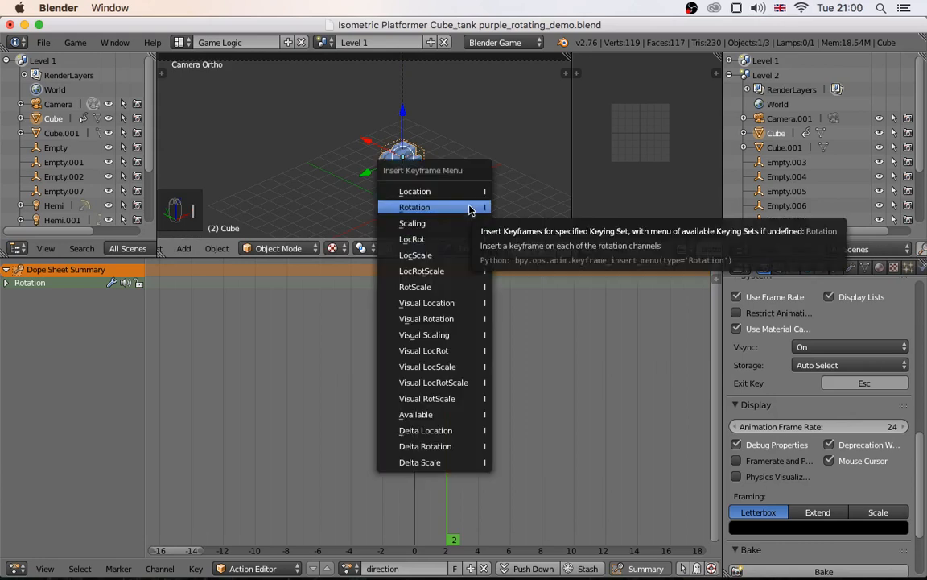
{"action": "left_click", "coordinate": [428, 209]}
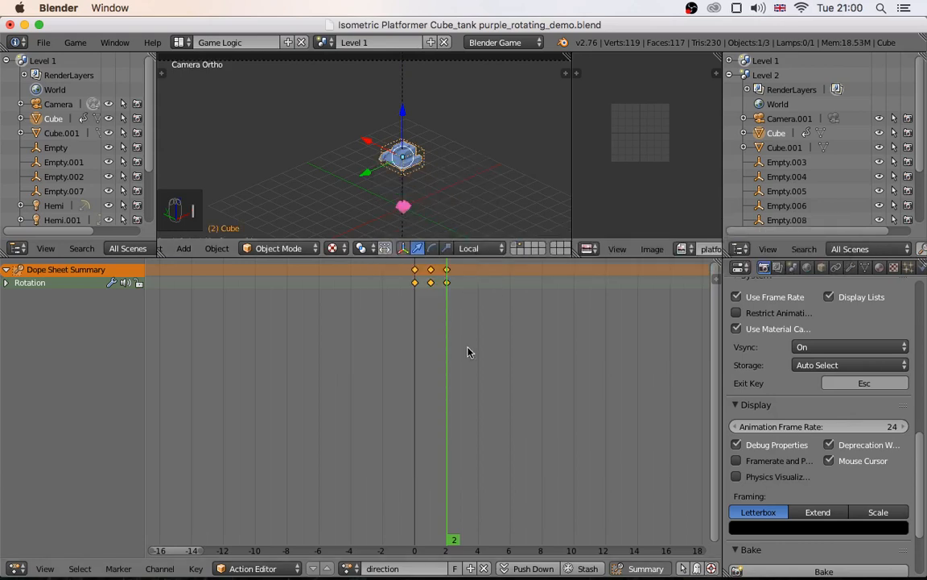
At frame 3, rotate the tank 180° about global Z with a Rotation keyframe, and scrub through frames 0 to 3 to check the poses
{"action": "key", "text": "Right"}
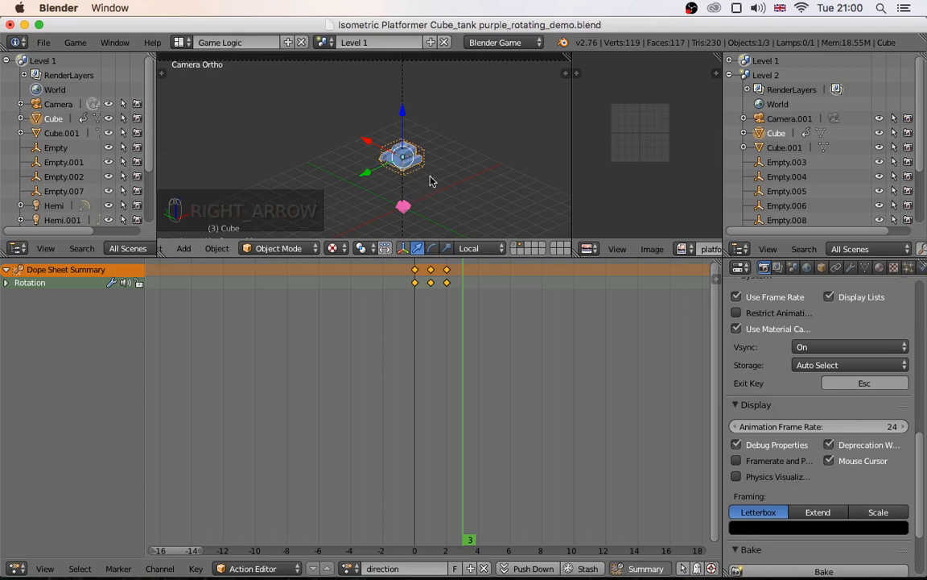
{"action": "key", "text": "r"}
{"action": "key", "text": "z"}
{"action": "key", "text": "1"}
{"action": "key", "text": "8"}
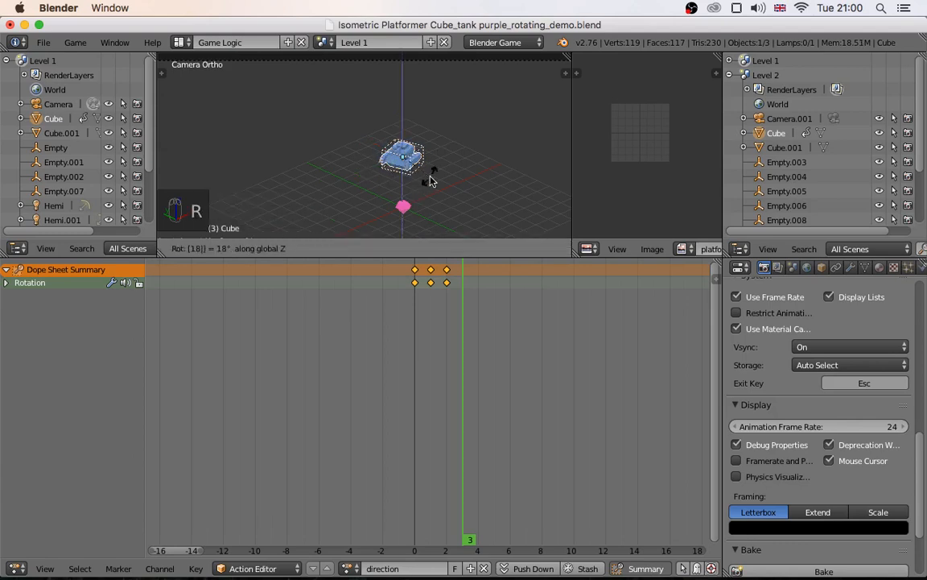
{"action": "key", "text": "0"}
{"action": "key", "text": "Return"}
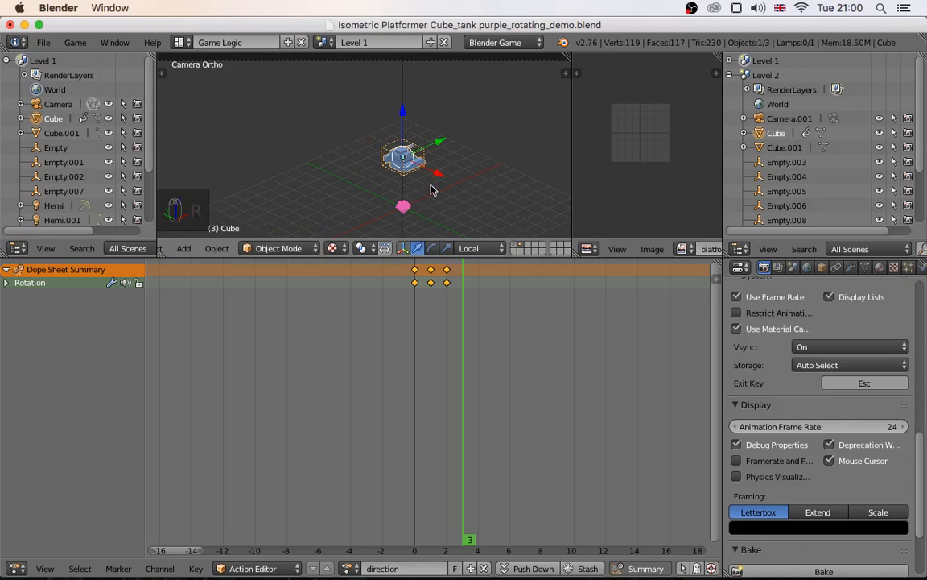
{"action": "key", "text": "i"}
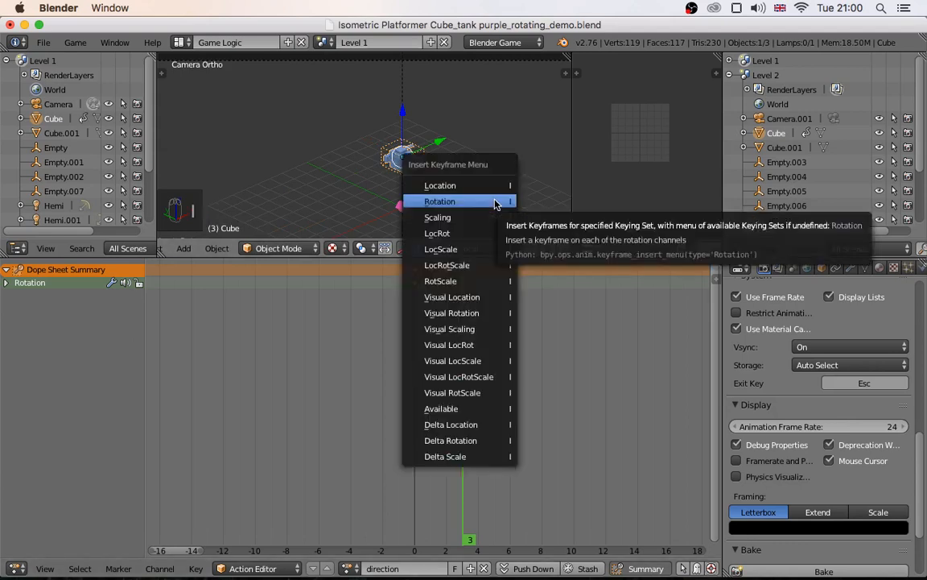
{"action": "left_click", "coordinate": [496, 205]}
{"action": "left_click_drag", "start_coordinate": [453, 408], "coordinate": [417, 407]}
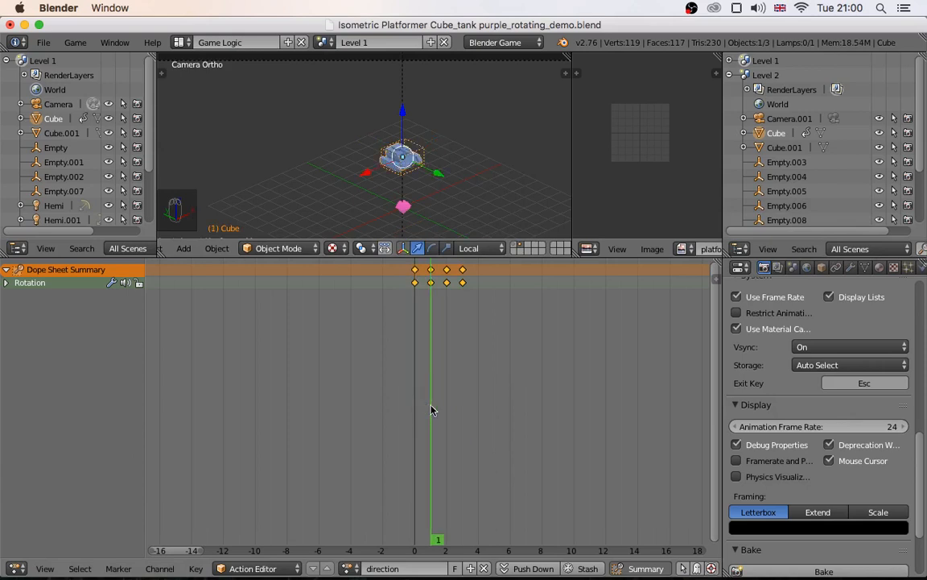
{"action": "left_click_drag", "start_coordinate": [435, 408], "coordinate": [465, 410]}
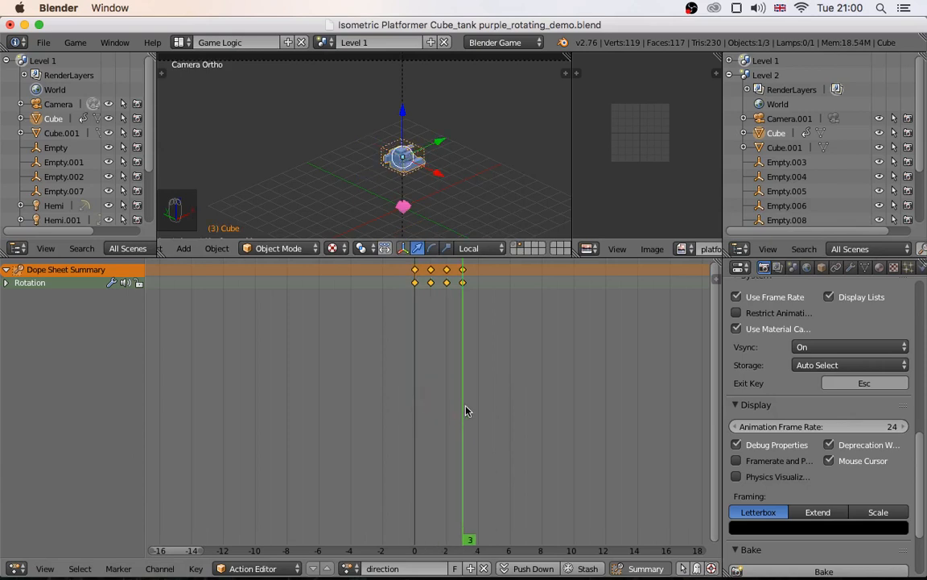
Switch the Dope Sheet area back to a taller Logic Editor and extend the 3D View over the neighbouring image editor
{"action": "left_click", "coordinate": [16, 568]}
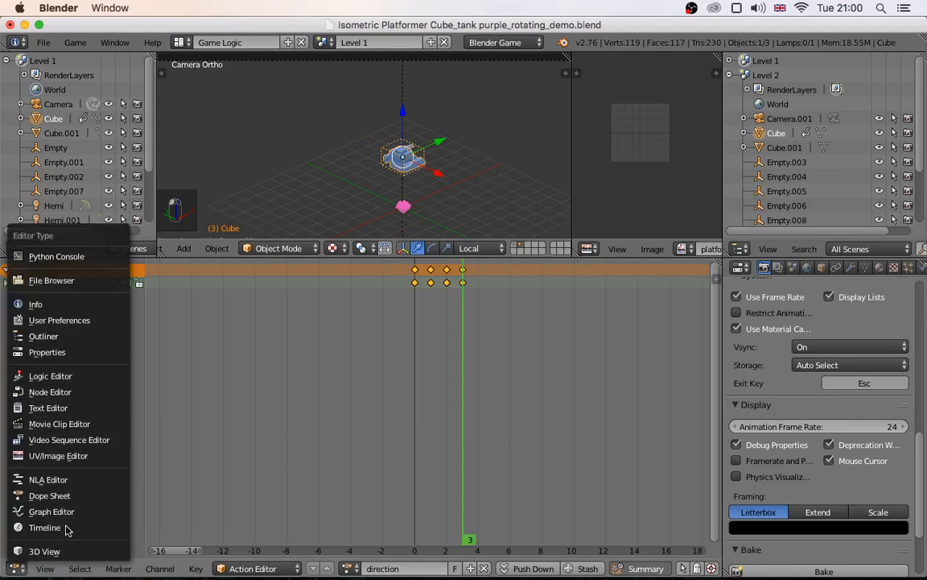
{"action": "left_click", "coordinate": [50, 378]}
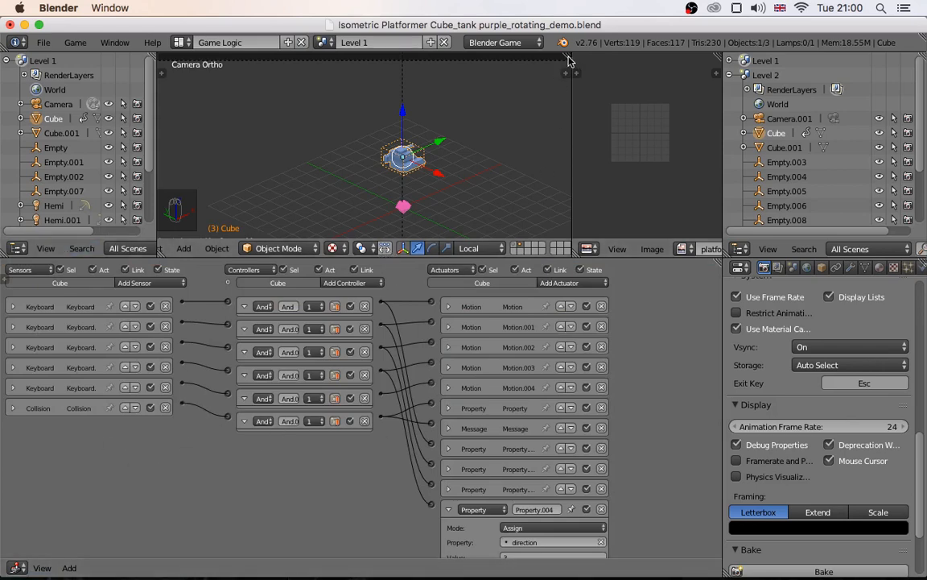
{"action": "left_click_drag", "start_coordinate": [569, 58], "coordinate": [636, 63]}
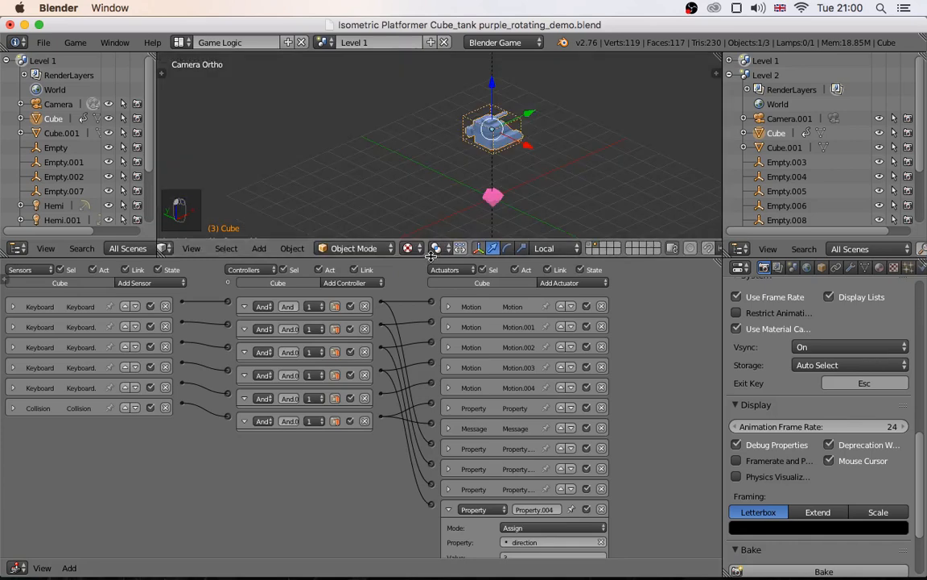
{"action": "left_click_drag", "start_coordinate": [447, 253], "coordinate": [448, 203]}
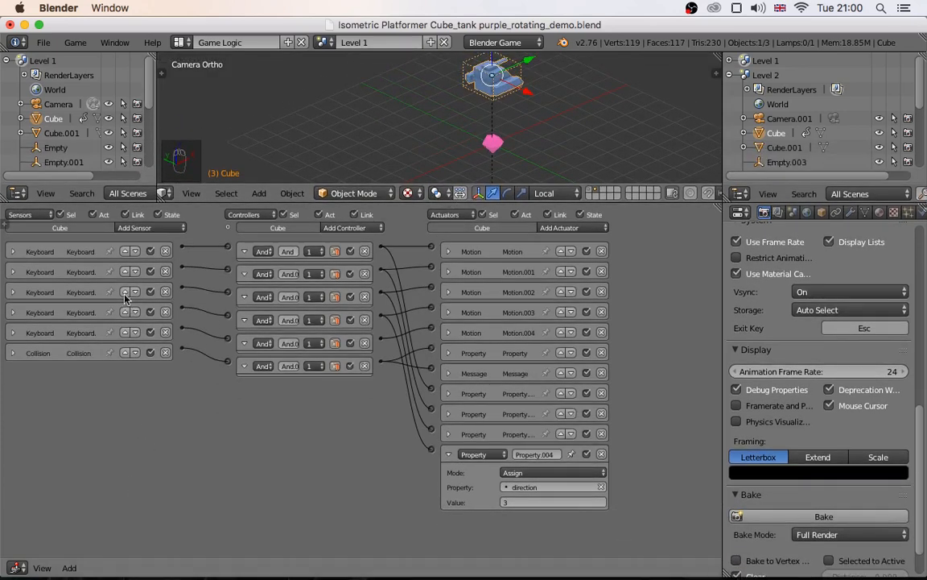
Add a Property sensor to the tank that checks whether direction equals 0
{"action": "left_click", "coordinate": [135, 228]}
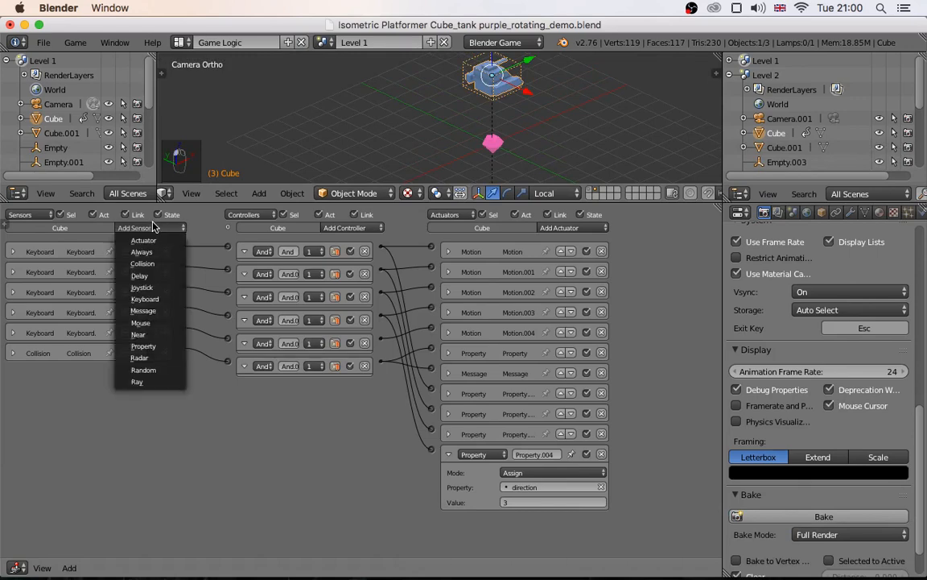
{"action": "left_click", "coordinate": [153, 348]}
{"action": "left_click", "coordinate": [77, 424]}
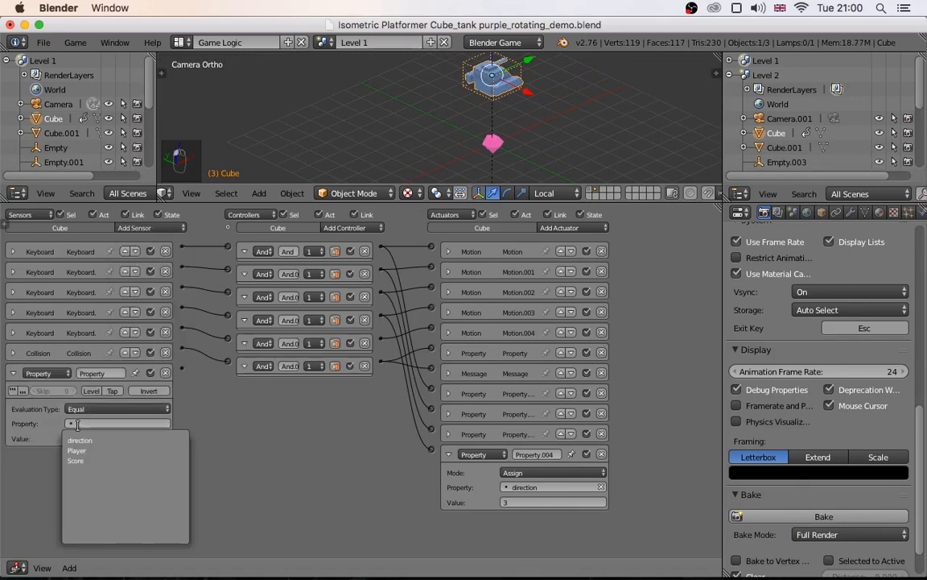
{"action": "left_click", "coordinate": [80, 440]}
{"action": "left_click", "coordinate": [121, 438]}
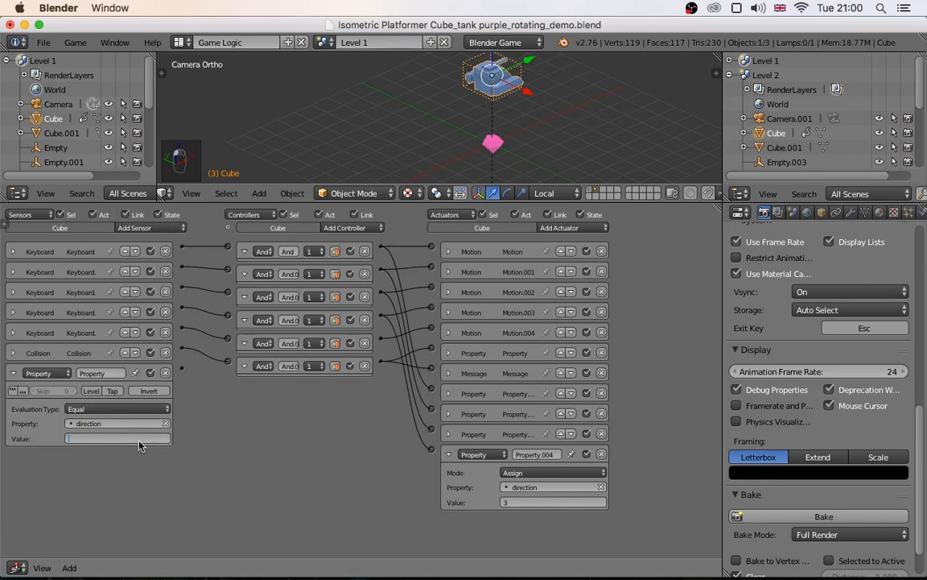
{"action": "type", "text": "0"}
{"action": "key", "text": "Return"}
Add an Action actuator playing the direction action, and link the new Property sensor to it in the maximized Logic Editor
{"action": "left_click", "coordinate": [558, 228]}
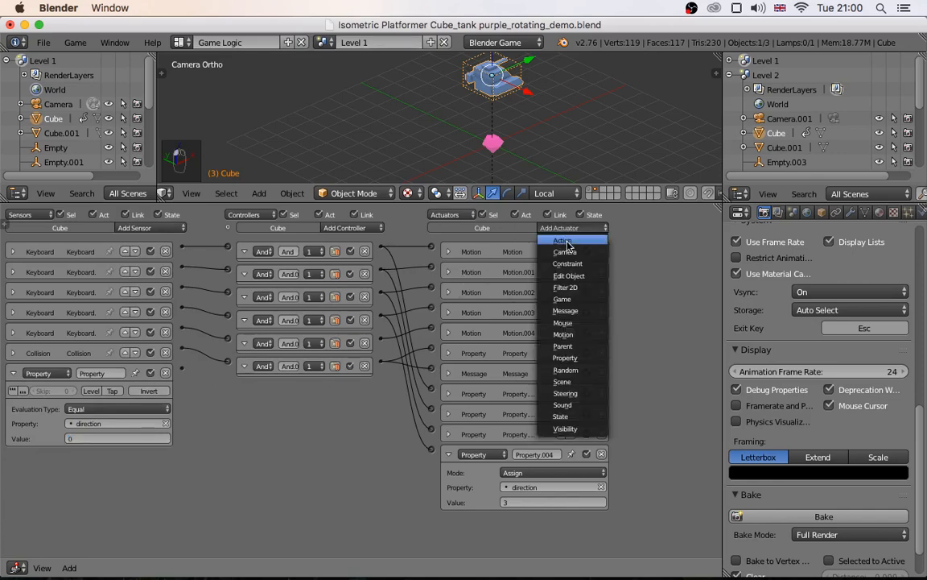
{"action": "left_click", "coordinate": [566, 242]}
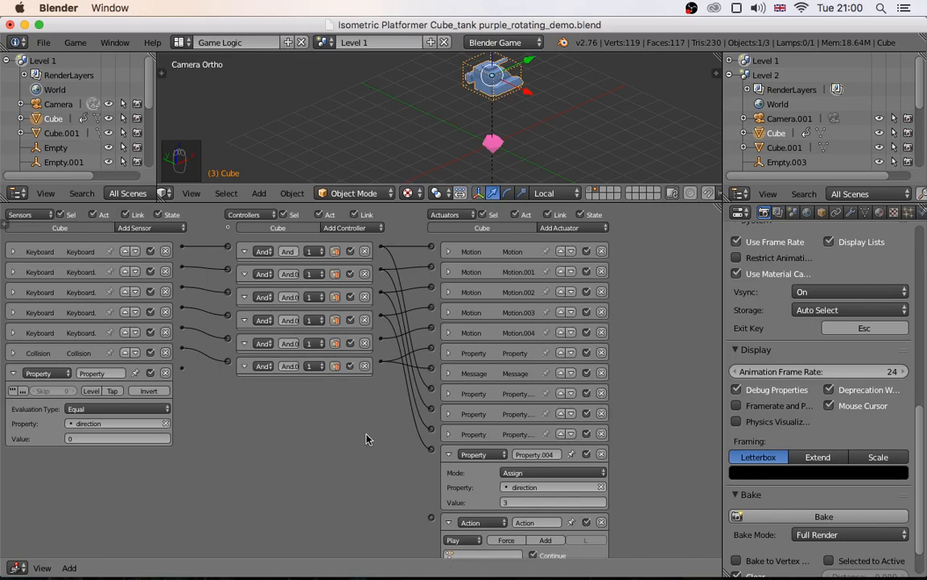
{"action": "key", "text": "ctrl+Up"}
{"action": "key", "text": "Home"}
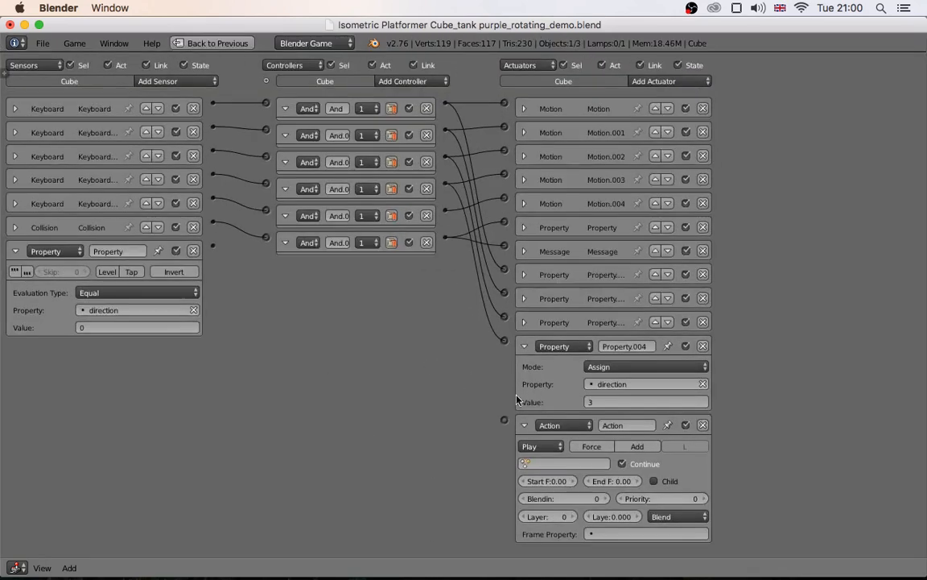
{"action": "left_click", "coordinate": [550, 462]}
{"action": "left_click", "coordinate": [541, 336]}
{"action": "left_click_drag", "start_coordinate": [214, 248], "coordinate": [505, 420]}
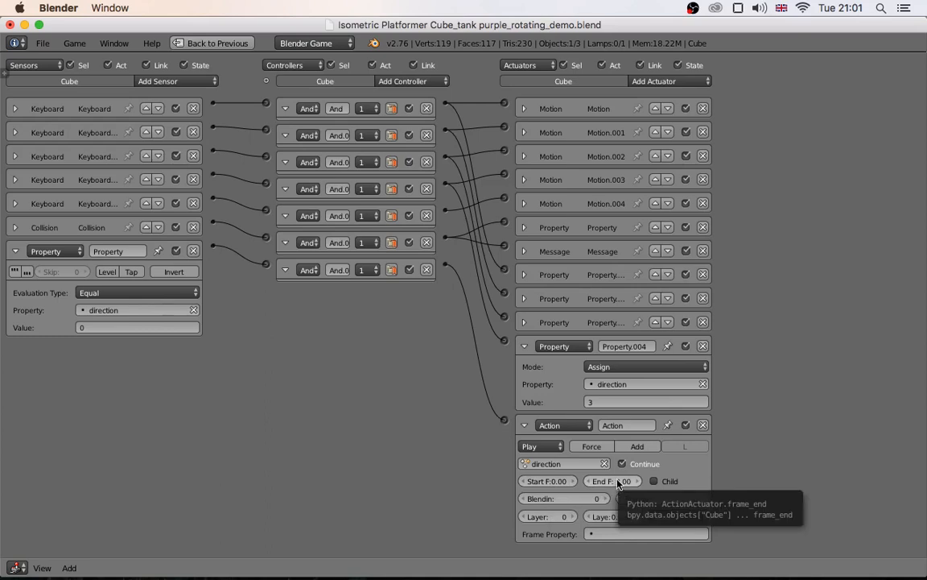
{"action": "left_click", "coordinate": [15, 252]}
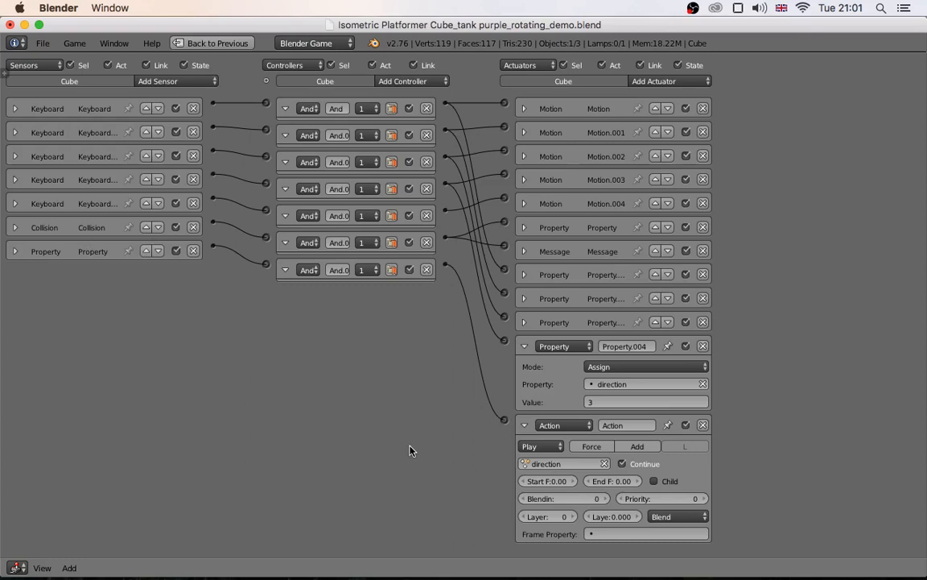
Add a Property sensor to the tank that checks whether direction equals 1
{"action": "left_click", "coordinate": [524, 425]}
{"action": "left_click", "coordinate": [178, 82]}
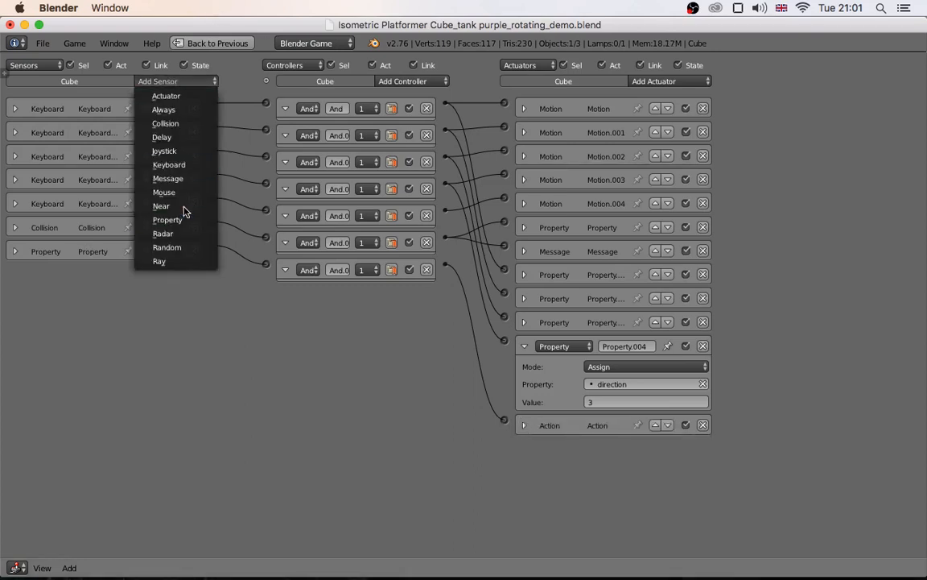
{"action": "left_click", "coordinate": [169, 220]}
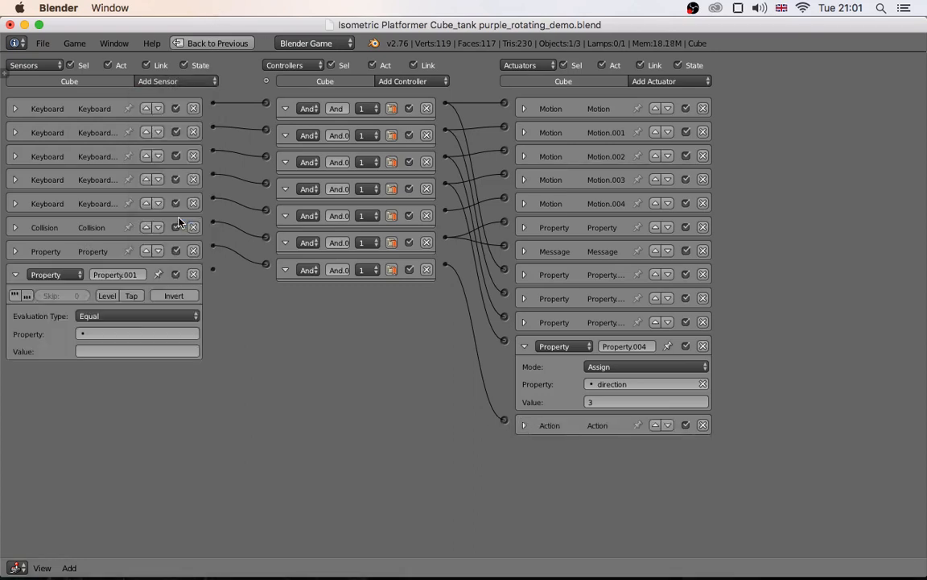
{"action": "left_click", "coordinate": [96, 334]}
{"action": "left_click", "coordinate": [93, 352]}
{"action": "left_click", "coordinate": [99, 352]}
{"action": "type", "text": "1"}
{"action": "key", "text": "Return"}
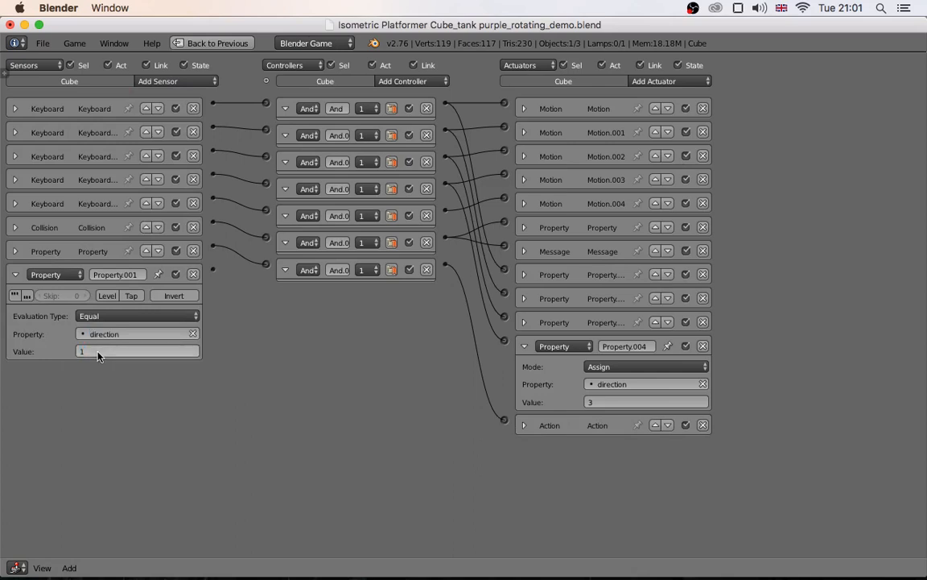
Add an Action actuator playing the direction action from frame 1 to 1, link the direction 1 sensor to it, and collapse the open logic bricks
{"action": "left_click", "coordinate": [656, 82]}
{"action": "left_click", "coordinate": [656, 95]}
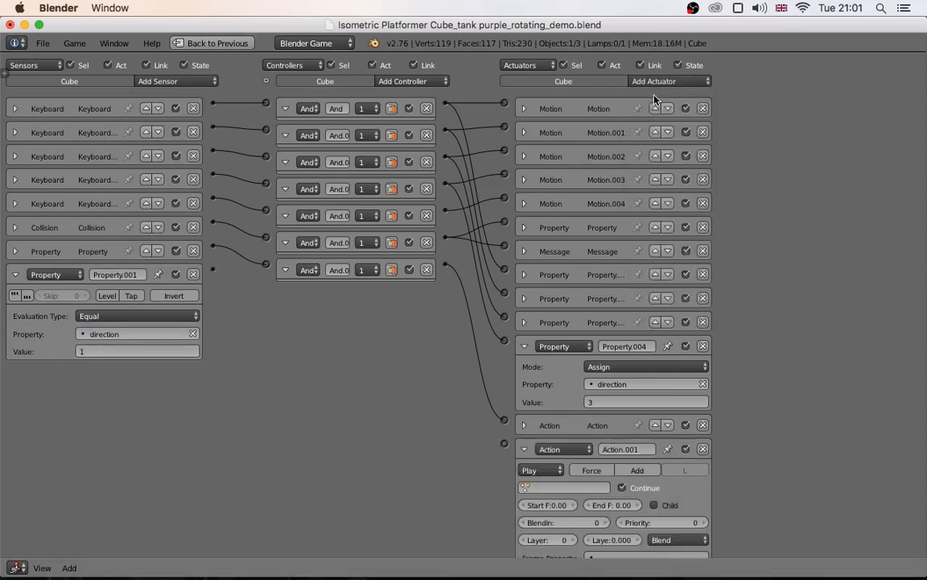
{"action": "left_click", "coordinate": [532, 487]}
{"action": "left_click", "coordinate": [535, 360]}
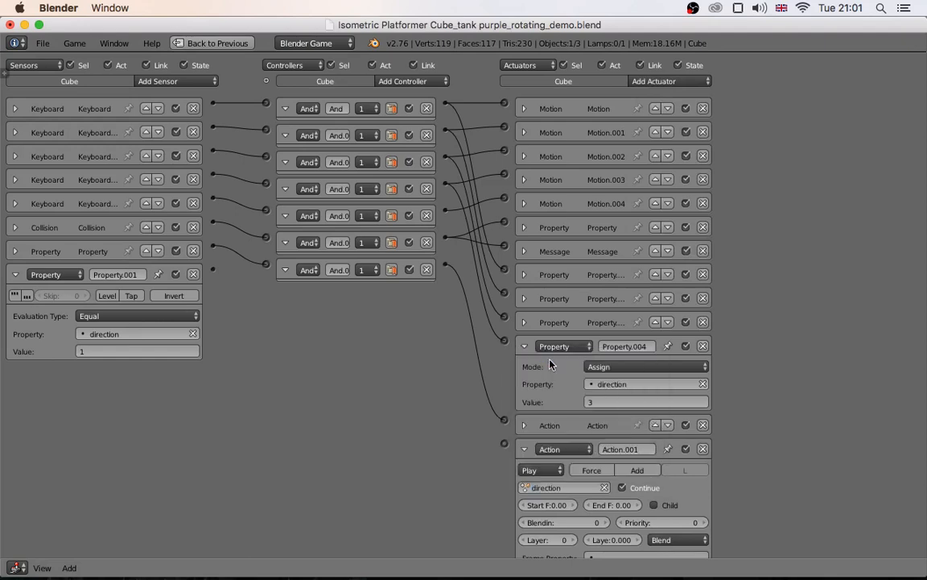
{"action": "left_click", "coordinate": [574, 505]}
{"action": "left_click", "coordinate": [635, 505]}
{"action": "left_click_drag", "start_coordinate": [215, 271], "coordinate": [504, 444]}
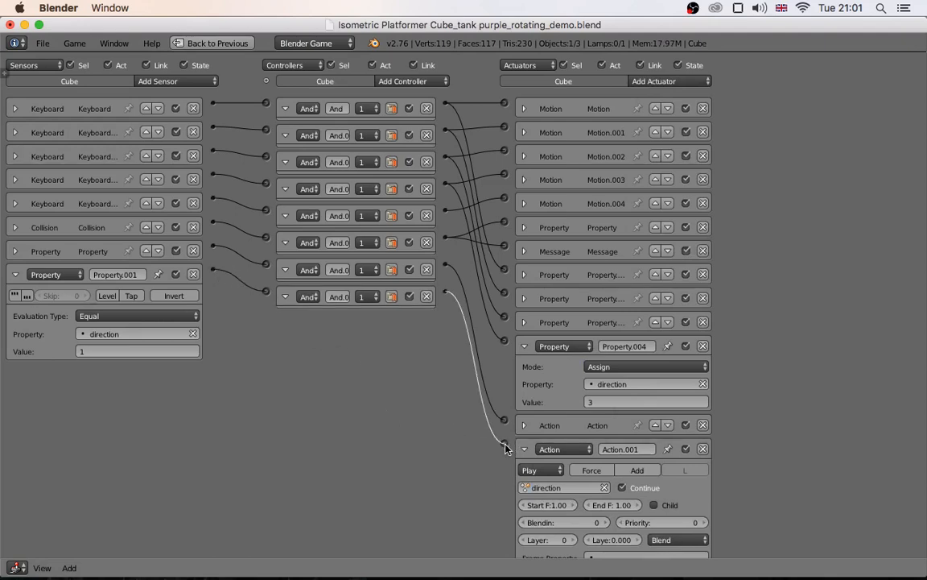
{"action": "left_click", "coordinate": [525, 450]}
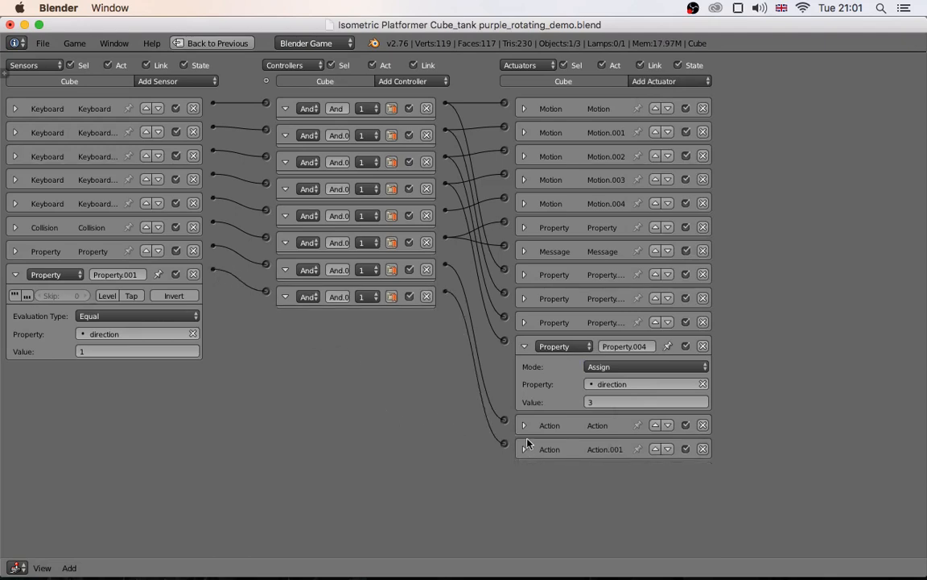
{"action": "left_click", "coordinate": [523, 347]}
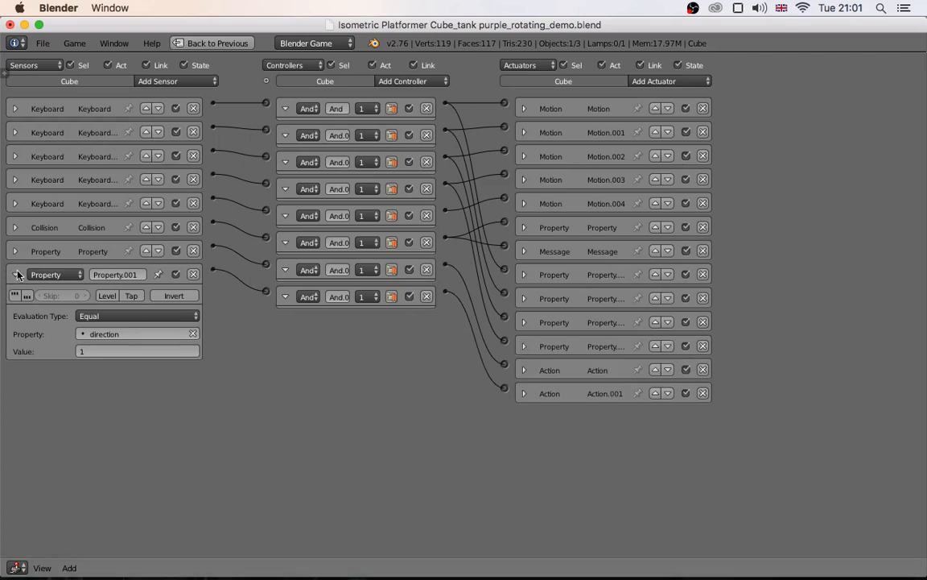
{"action": "left_click", "coordinate": [14, 274]}
Add another Property sensor that checks whether direction equals 2
{"action": "left_click", "coordinate": [179, 82]}
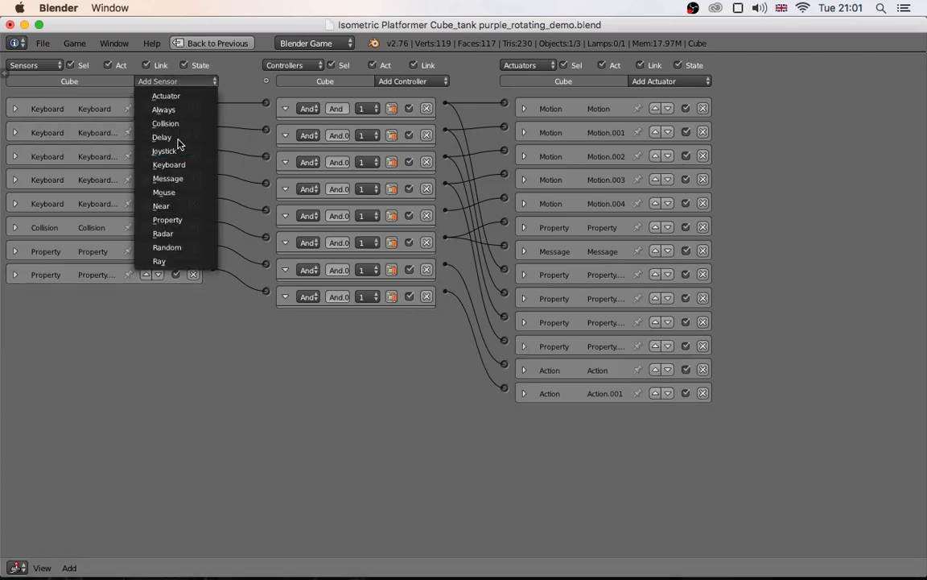
{"action": "left_click", "coordinate": [168, 220]}
{"action": "left_click", "coordinate": [91, 357]}
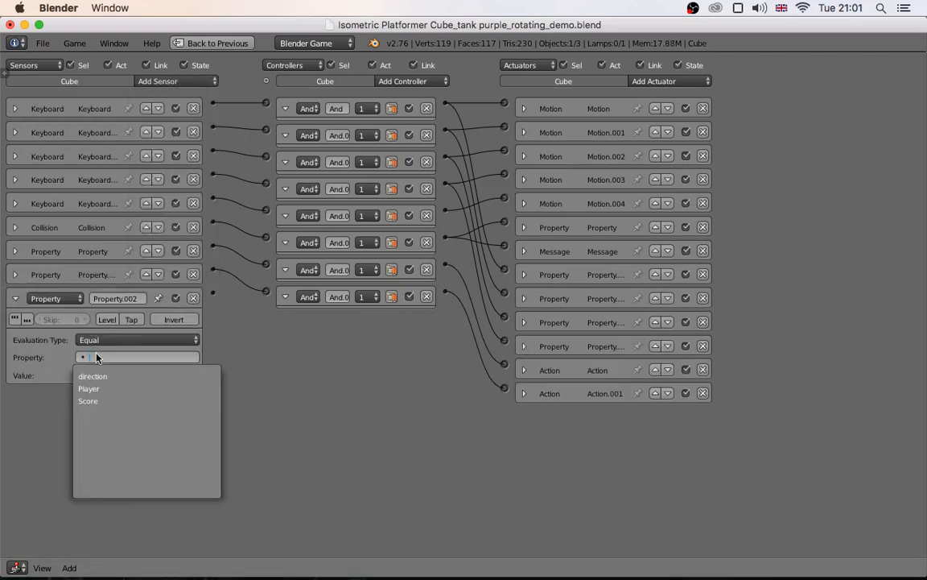
{"action": "left_click", "coordinate": [93, 376]}
{"action": "left_click", "coordinate": [91, 374]}
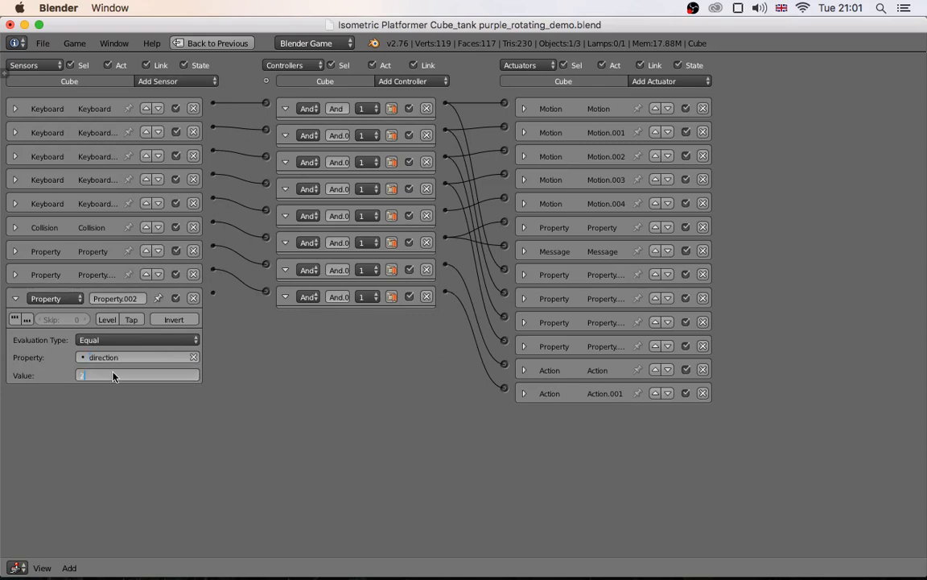
{"action": "type", "text": "2"}
Add an Action actuator playing the direction action from frame 2 to 2, link the direction 2 sensor to it, and collapse both bricks
{"action": "left_click", "coordinate": [670, 81]}
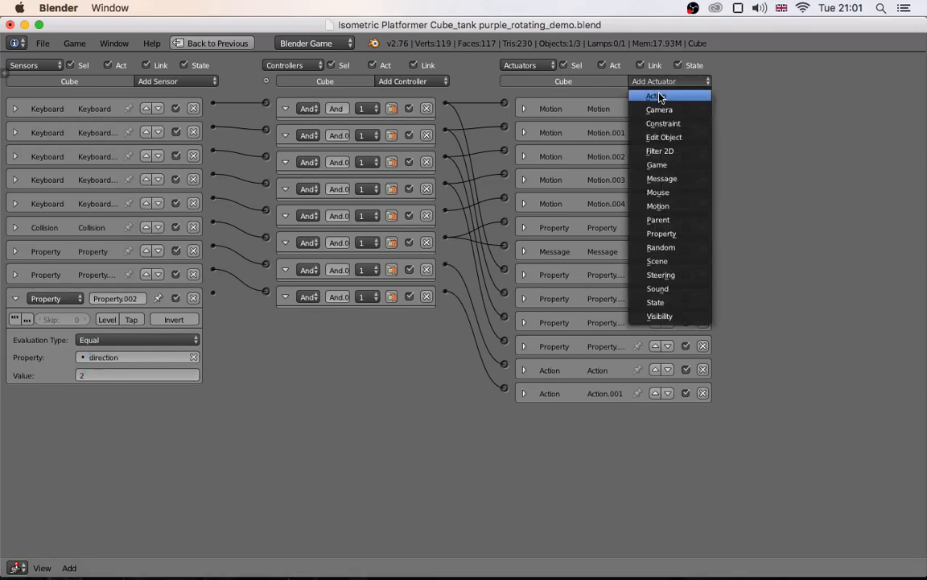
{"action": "left_click", "coordinate": [656, 95]}
{"action": "left_click", "coordinate": [563, 456]}
{"action": "left_click", "coordinate": [544, 338]}
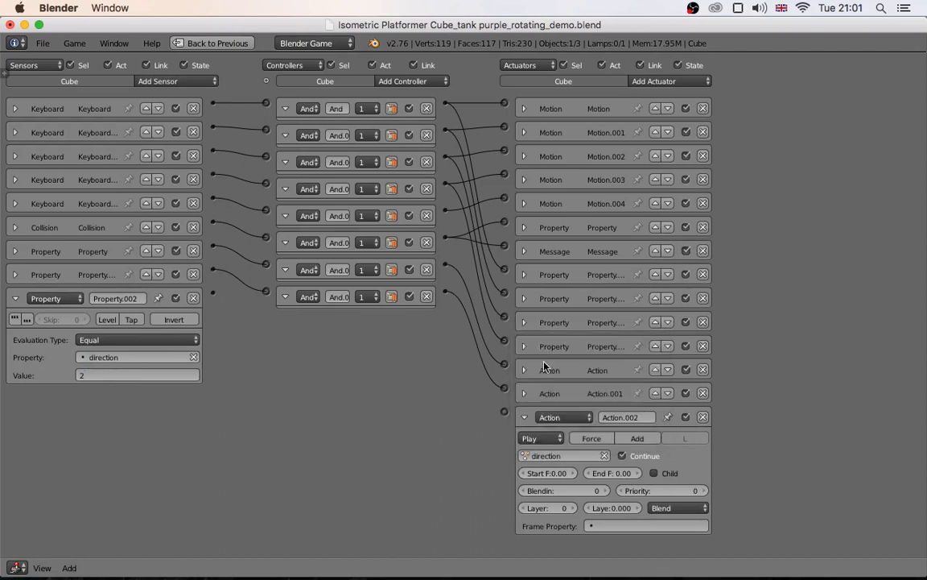
{"action": "left_click", "coordinate": [573, 472]}
{"action": "left_click", "coordinate": [573, 472]}
{"action": "left_click", "coordinate": [637, 473]}
{"action": "left_click", "coordinate": [638, 474]}
{"action": "left_click_drag", "start_coordinate": [213, 295], "coordinate": [504, 411]}
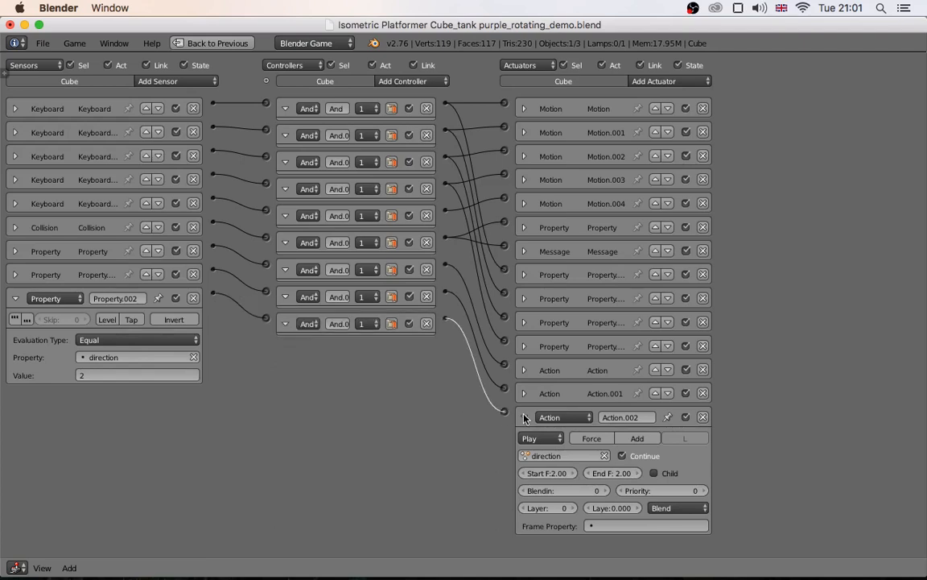
{"action": "left_click", "coordinate": [524, 417]}
{"action": "left_click", "coordinate": [15, 298]}
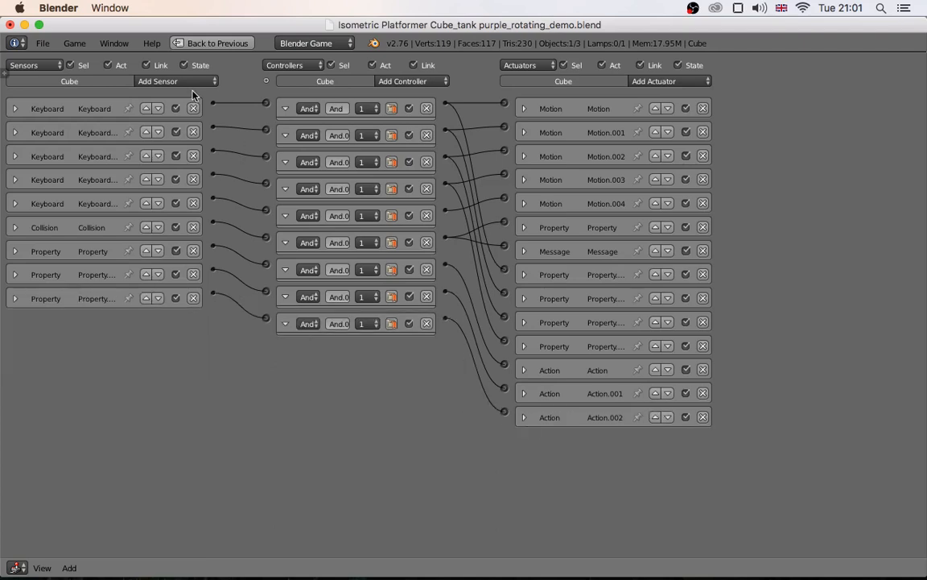
Add a fourth Property sensor that checks whether direction equals 3
{"action": "left_click", "coordinate": [173, 81]}
{"action": "left_click", "coordinate": [170, 220]}
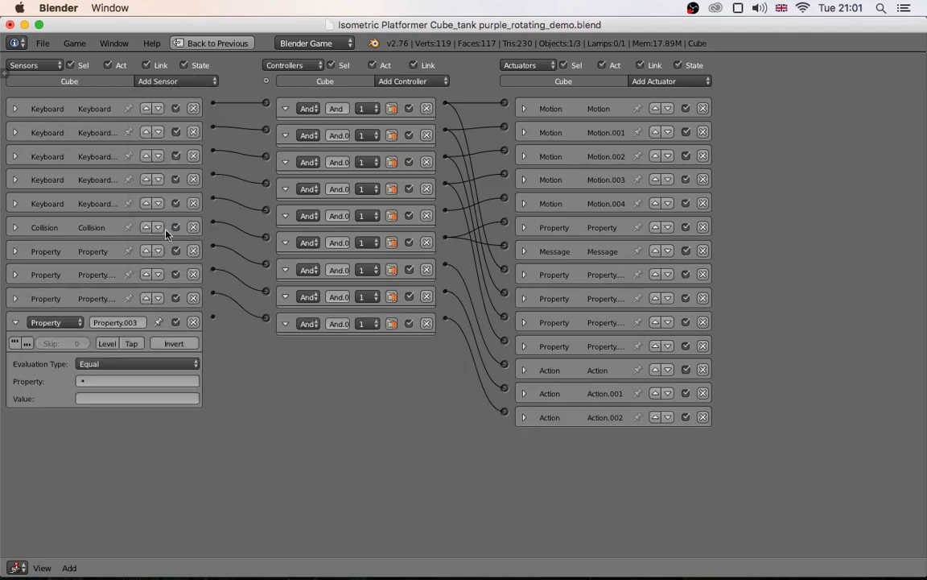
{"action": "left_click", "coordinate": [98, 379]}
{"action": "left_click", "coordinate": [103, 404]}
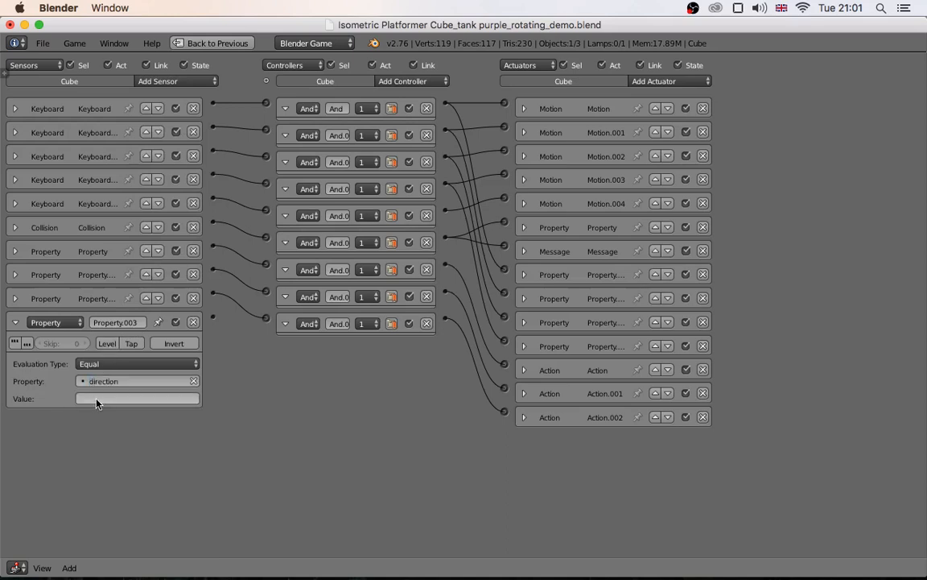
{"action": "left_click", "coordinate": [97, 401]}
{"action": "type", "text": "3"}
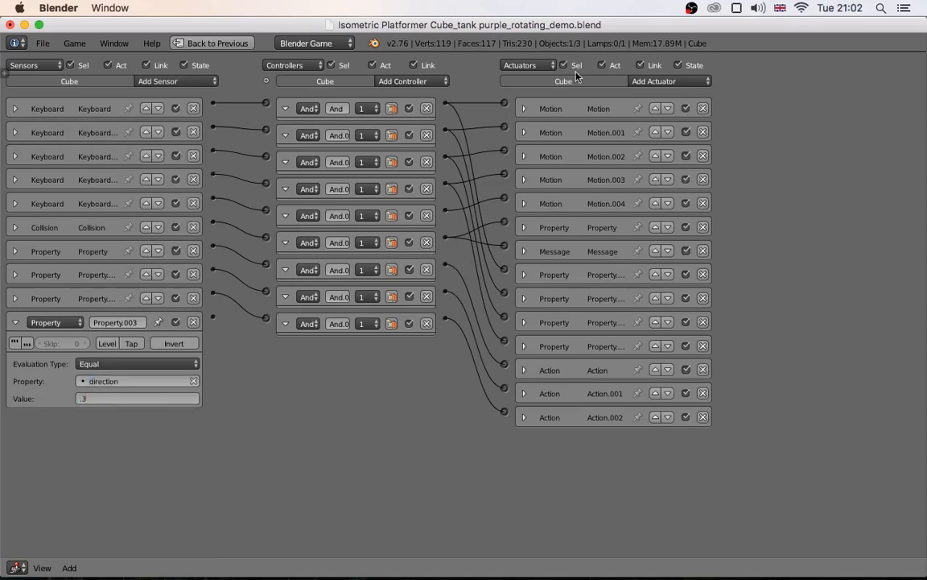
{"action": "key", "text": "Return"}
{"action": "left_click", "coordinate": [95, 397]}
{"action": "key", "text": "Return"}
Add an Action actuator playing the direction action, link the direction 3 sensor to it, raise its start and end frames, and collapse both bricks
{"action": "left_click", "coordinate": [675, 82]}
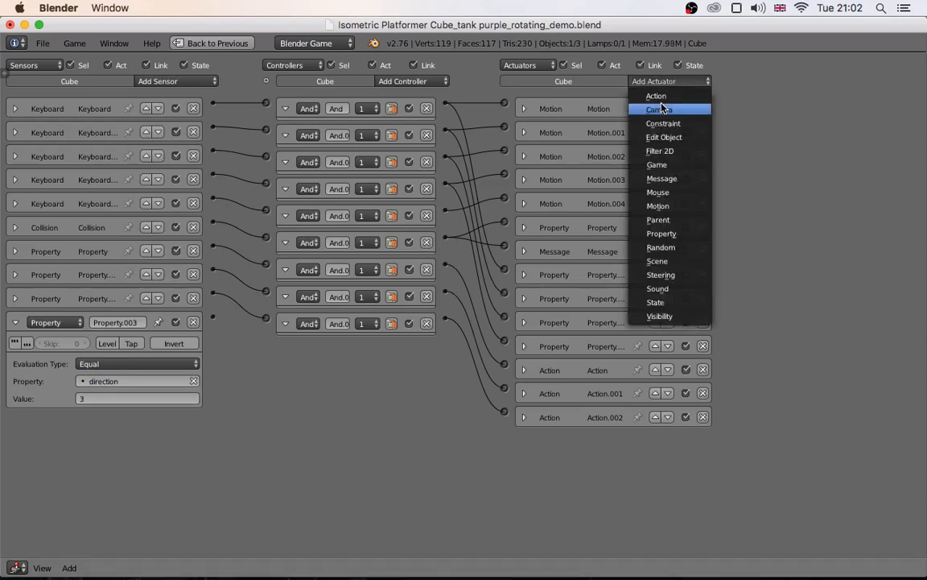
{"action": "left_click", "coordinate": [655, 97]}
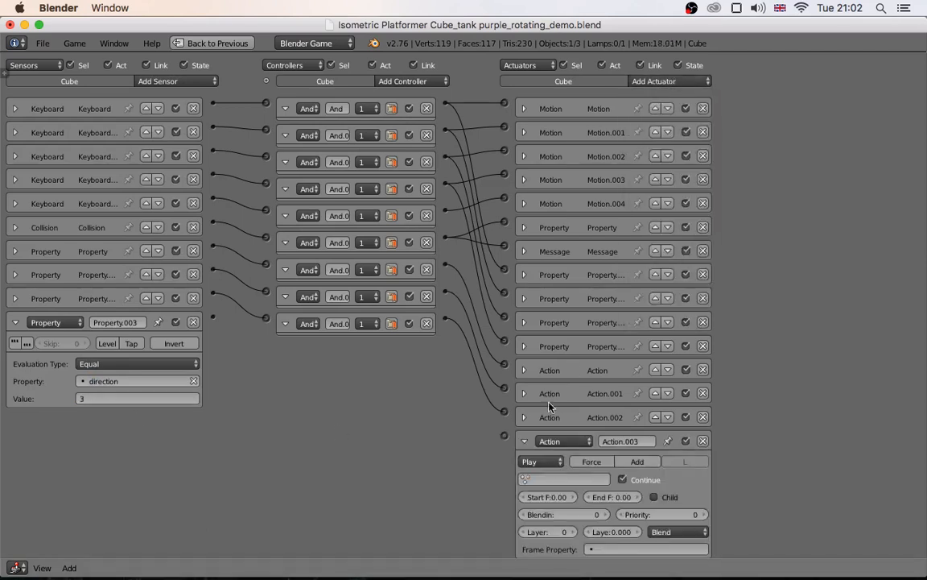
{"action": "left_click", "coordinate": [530, 478]}
{"action": "left_click", "coordinate": [541, 359]}
{"action": "left_click_drag", "start_coordinate": [214, 321], "coordinate": [504, 435]}
{"action": "left_click", "coordinate": [575, 497]}
{"action": "left_click", "coordinate": [575, 497]}
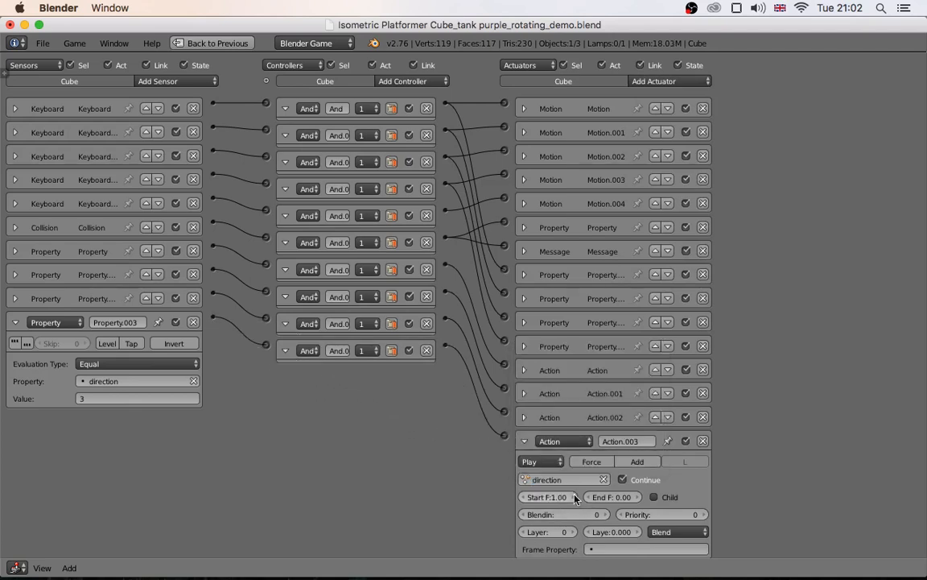
{"action": "left_click", "coordinate": [575, 497]}
{"action": "left_click", "coordinate": [638, 498]}
{"action": "left_click", "coordinate": [639, 498]}
{"action": "left_click", "coordinate": [524, 440]}
{"action": "left_click", "coordinate": [16, 322]}
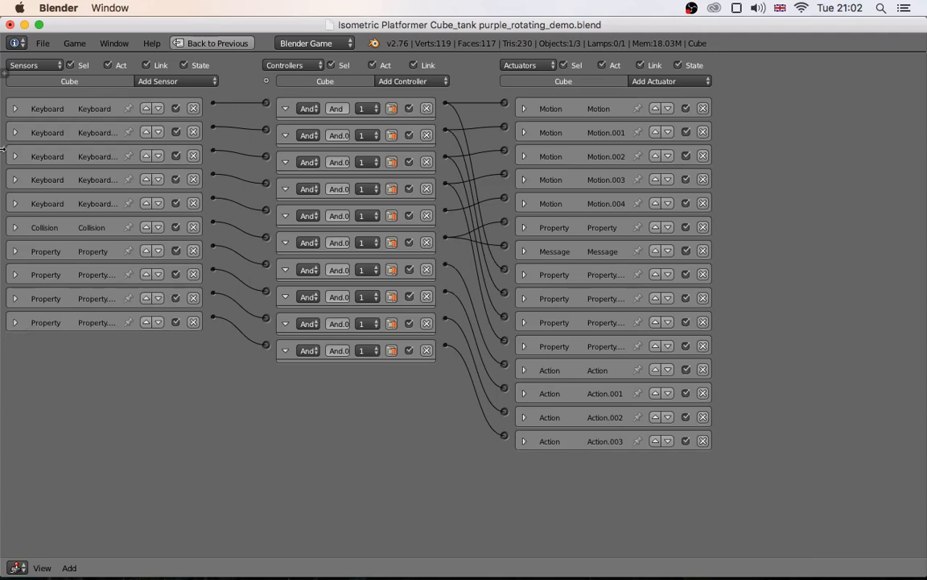
Restore the multi-area layout with a taller 3D View and show the platform on the first layer
{"action": "key", "text": "shift+space"}
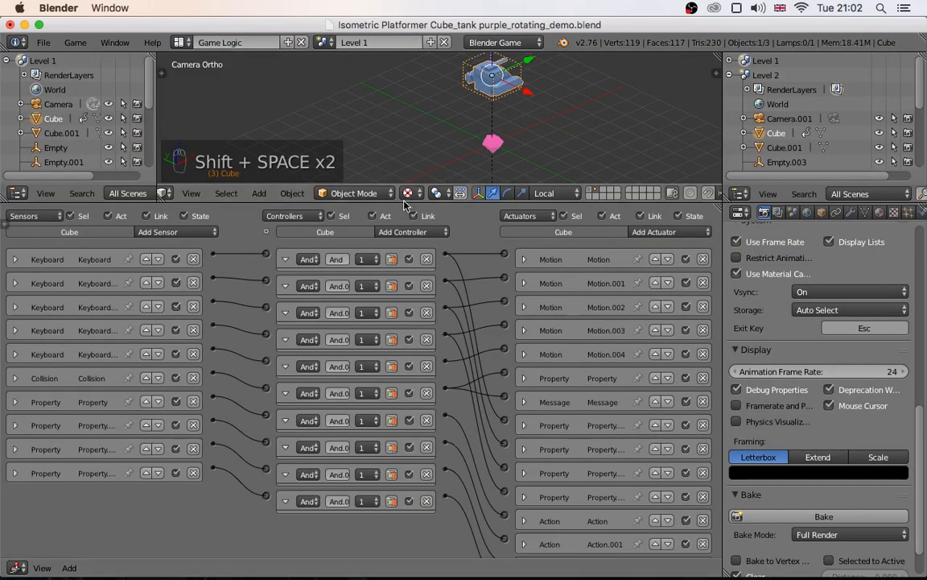
{"action": "left_click_drag", "start_coordinate": [408, 202], "coordinate": [411, 415]}
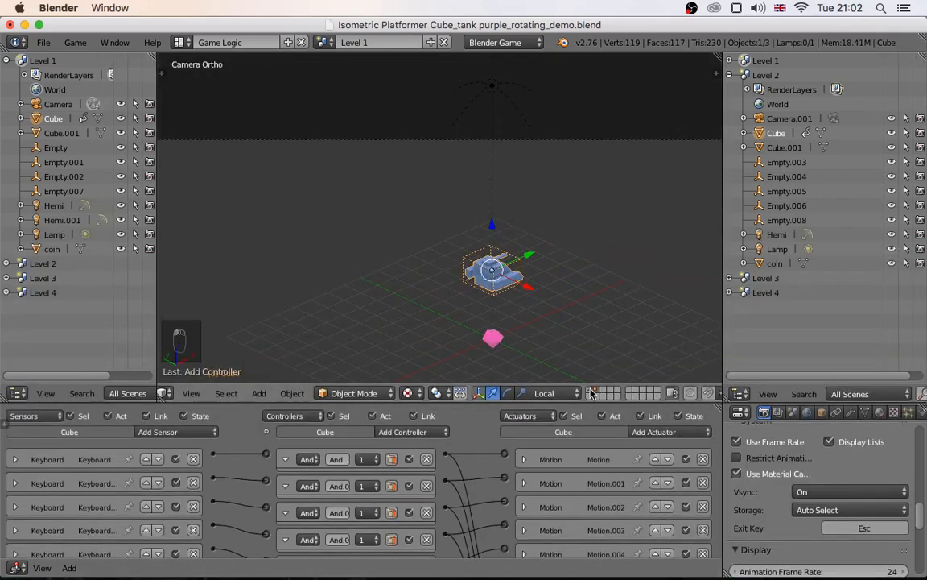
{"action": "left_click", "coordinate": [593, 392]}
{"action": "scroll", "coordinate": [519, 317], "scroll_direction": "down", "scroll_amount": 4}
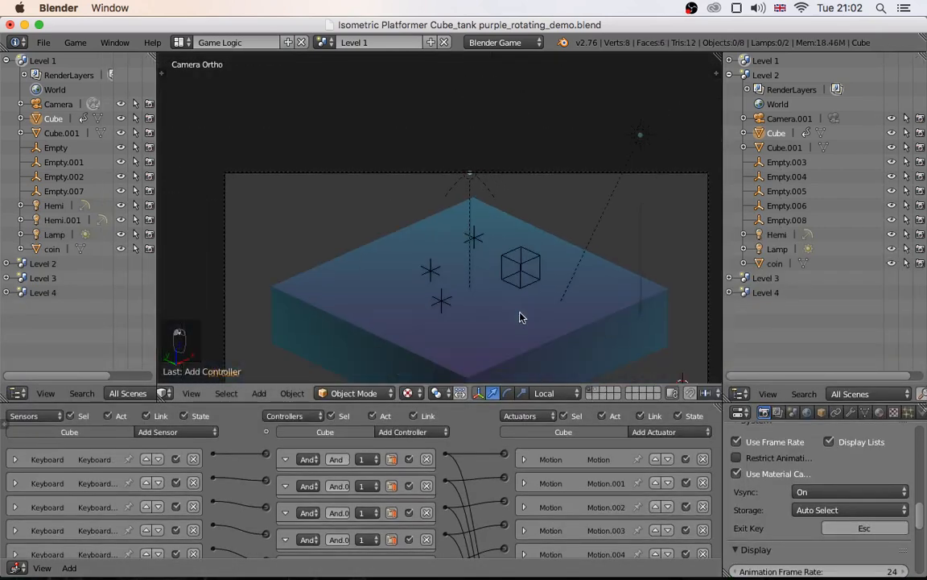
Play-test the game by driving the tank in all four directions to check which way it faces, and stop it
{"action": "key", "text": "p"}
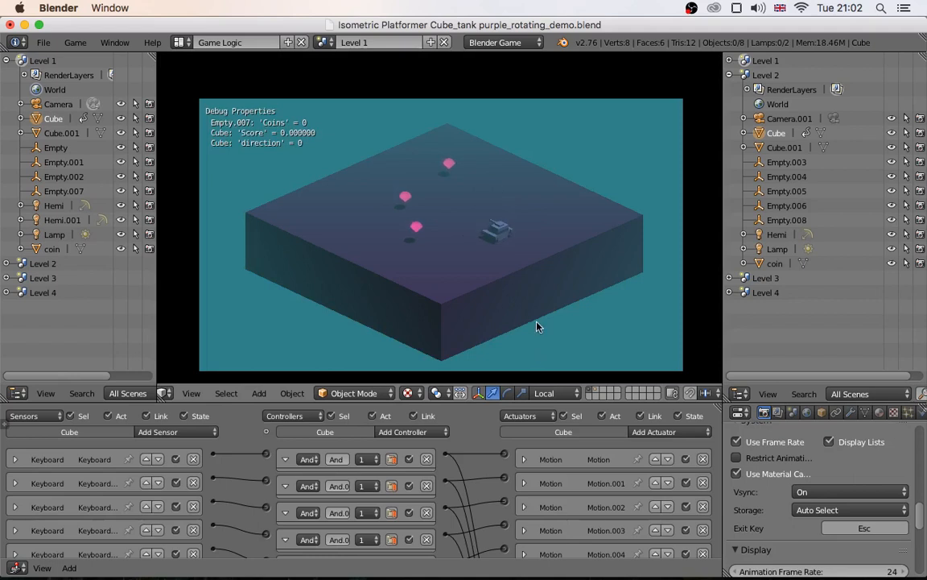
{"action": "key", "text": "Up"}
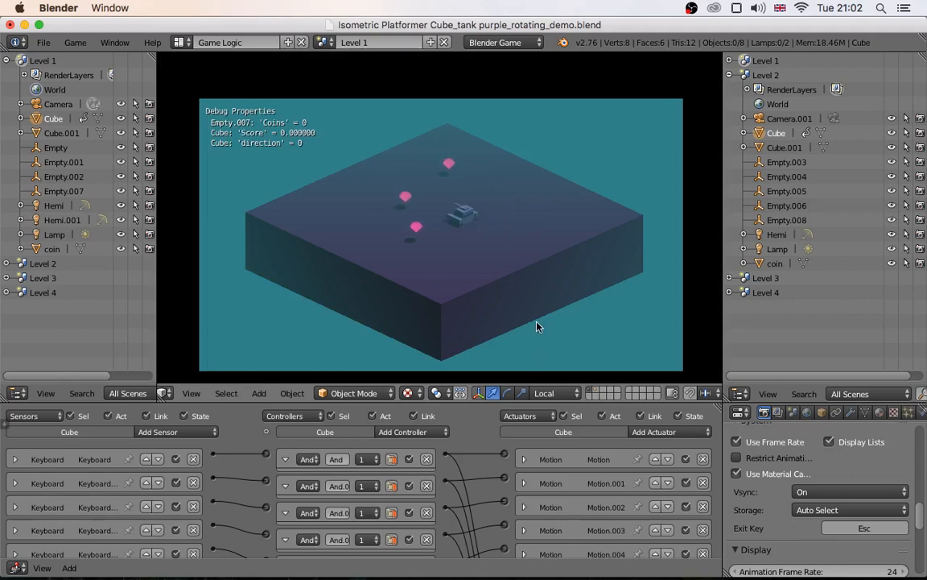
{"action": "key", "text": "Down"}
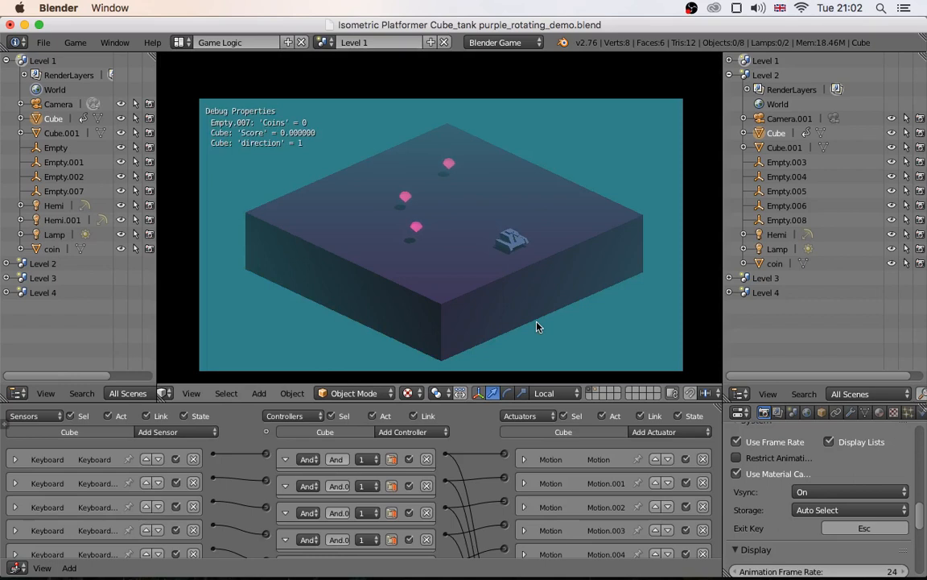
{"action": "key", "text": "Left"}
{"action": "key", "text": "Right"}
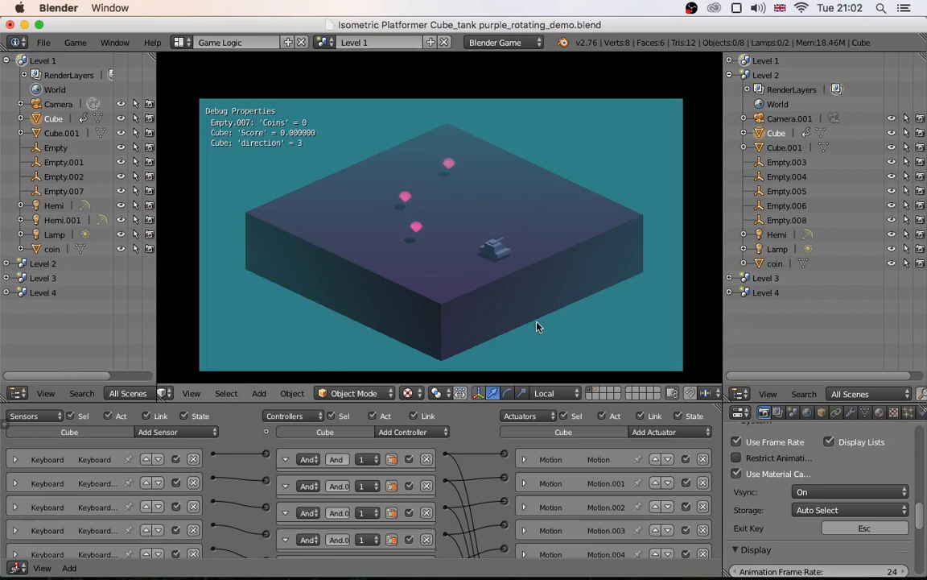
{"action": "key", "text": "Up"}
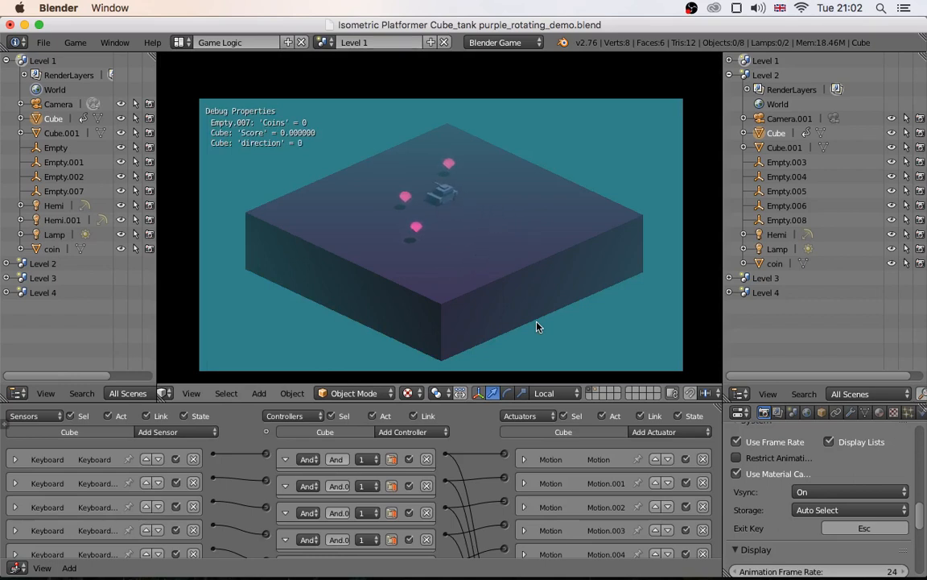
{"action": "key", "text": "Down"}
{"action": "key", "text": "Right"}
{"action": "key", "text": "Up"}
{"action": "key", "text": "Left"}
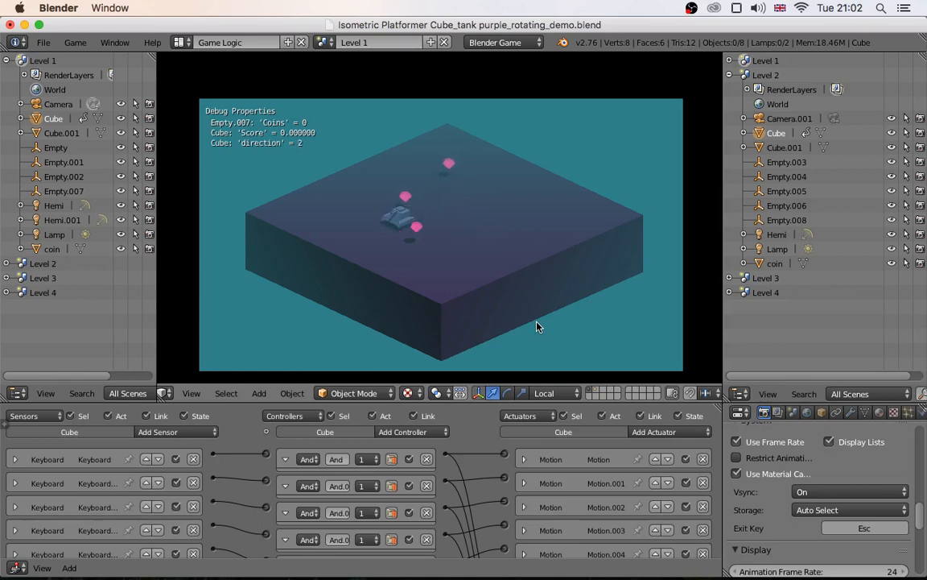
{"action": "key", "text": "Up"}
{"action": "key", "text": "Right"}
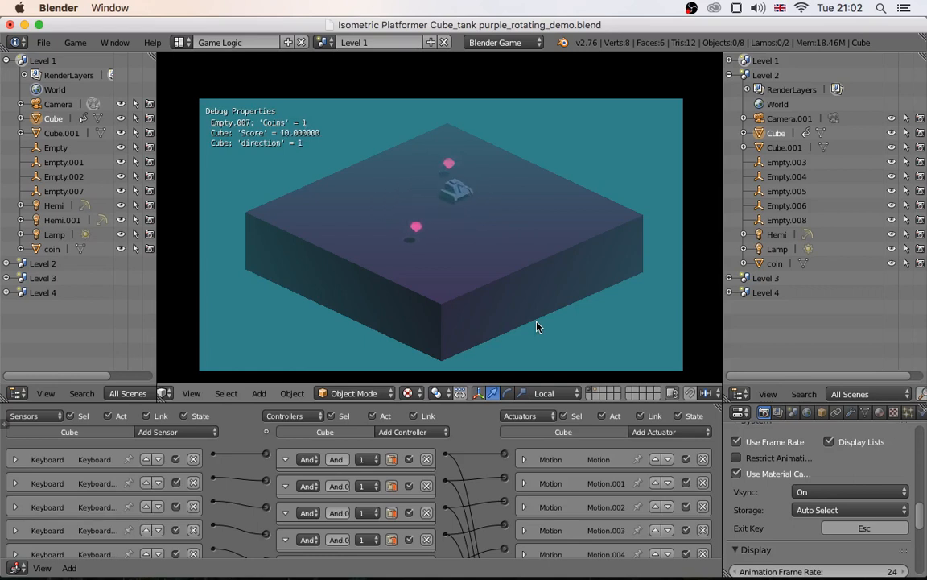
{"action": "key", "text": "Left"}
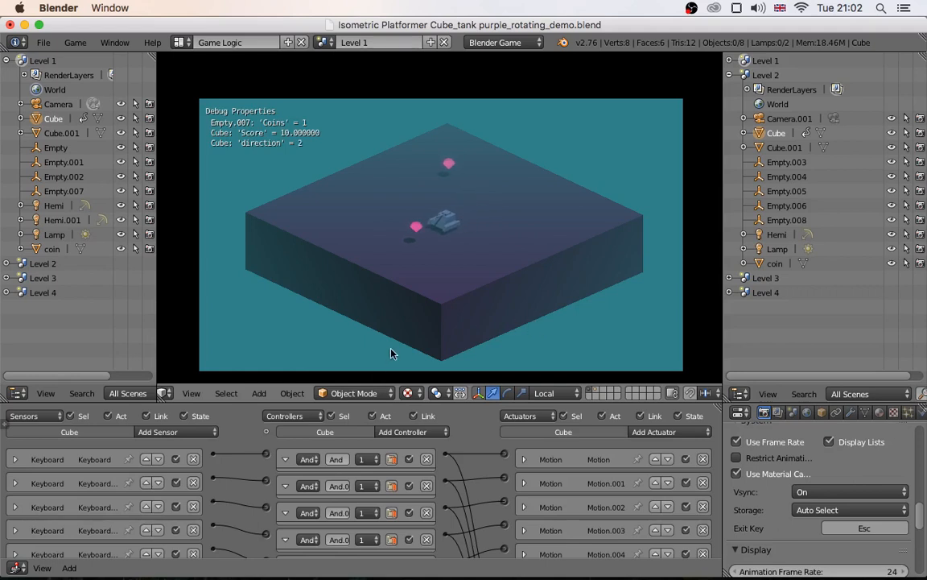
{"action": "key", "text": "Escape"}
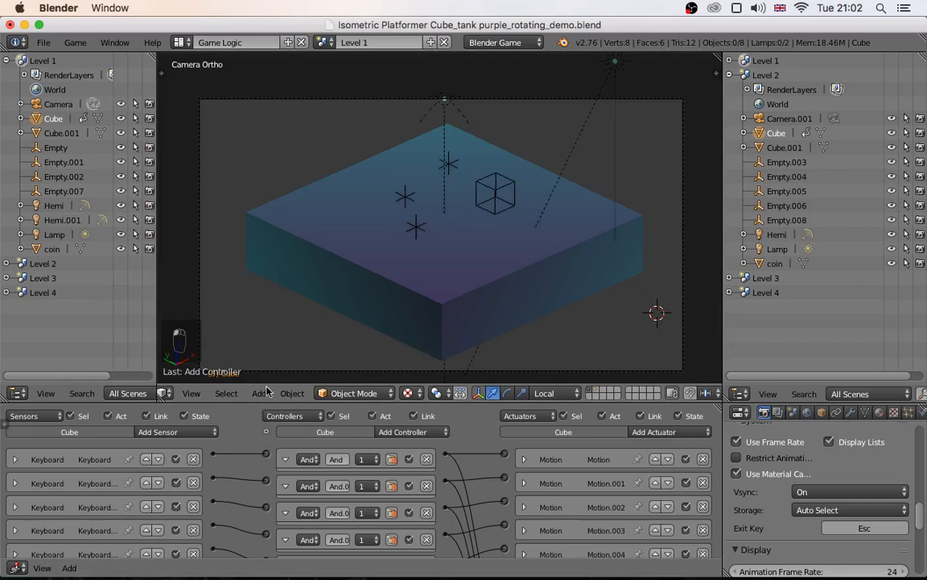
Make the Logic Editor taller by extending it up over the 3D View
{"action": "left_click_drag", "start_coordinate": [266, 386], "coordinate": [81, 240]}
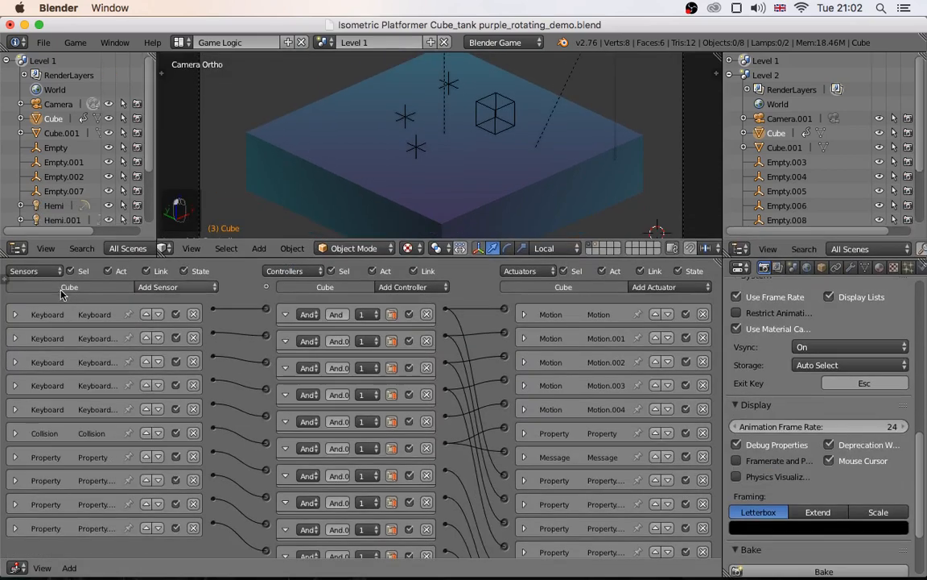
Show the cube's game properties beside its logic bricks and make the 3D View taller
{"action": "left_click", "coordinate": [4, 270]}
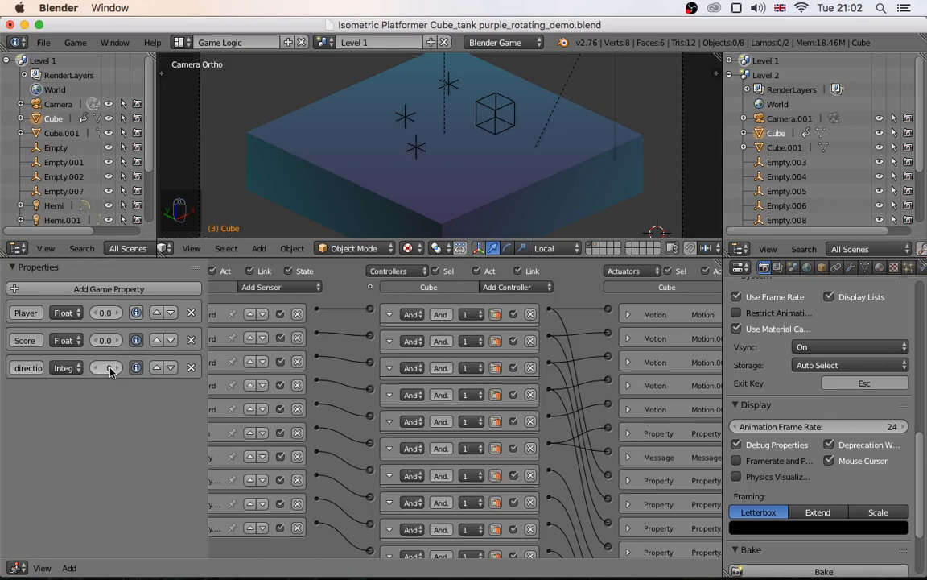
{"action": "left_click_drag", "start_coordinate": [335, 257], "coordinate": [330, 358]}
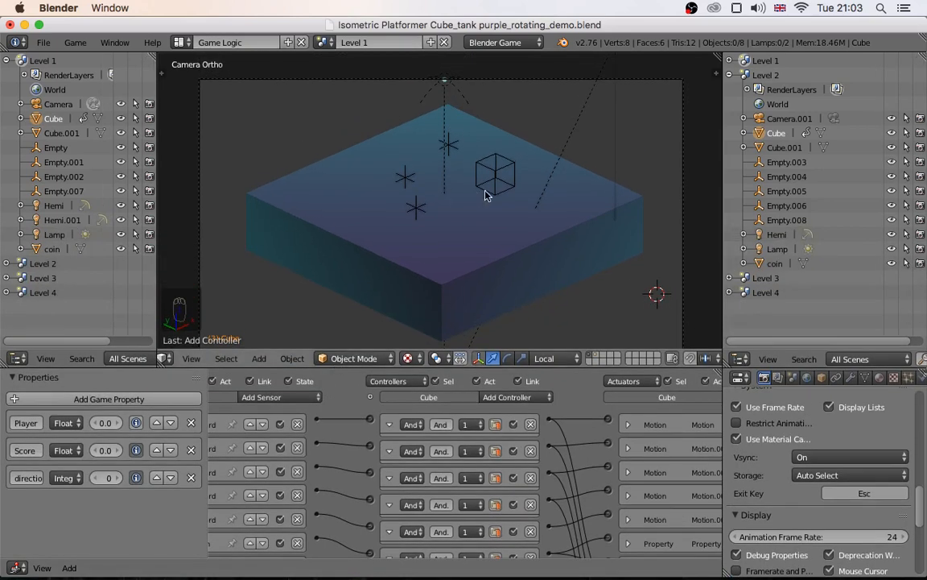
Play-test the game by driving the tank forward, back, left and right to check the direction property, and stop it
{"action": "key", "text": "p"}
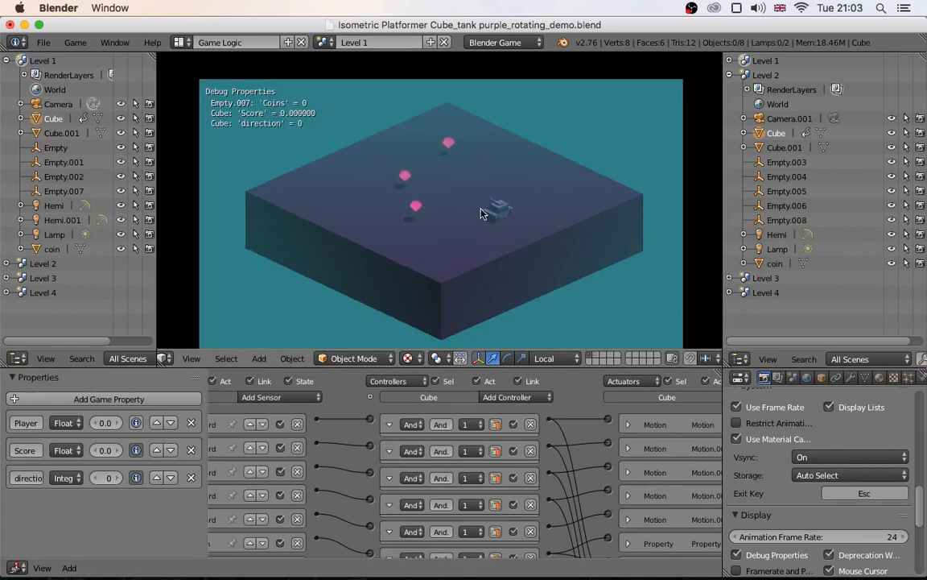
{"action": "key", "text": "Up"}
{"action": "key", "text": "Down"}
{"action": "key", "text": "Down"}
{"action": "key", "text": "Left"}
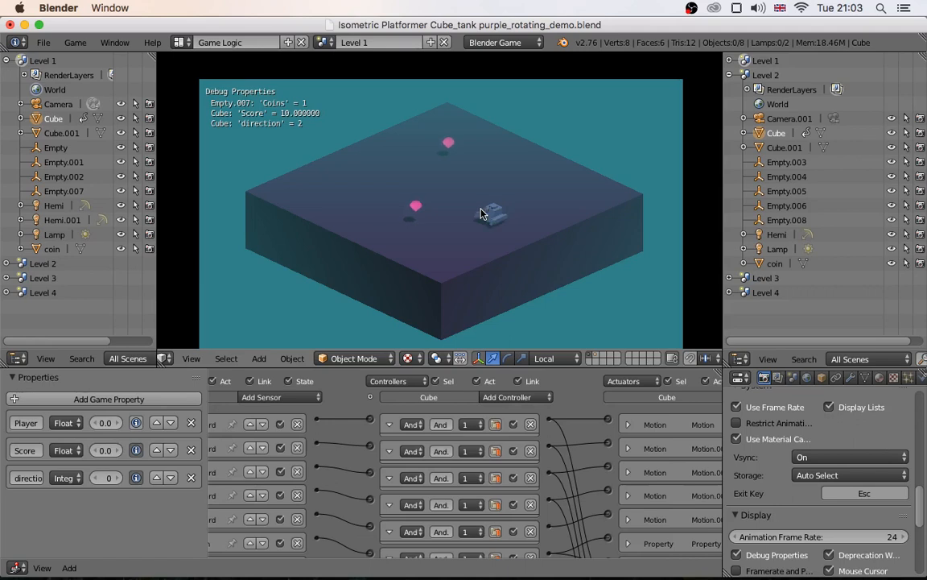
{"action": "key", "text": "Right"}
{"action": "key", "text": "Escape"}
Switch to the Photoshop notes and reveal the key, direction, property and frame table on Layer 2, hiding Layer 3 and Layer 5
{"action": "mouse_move", "coordinate": [656, 567]}
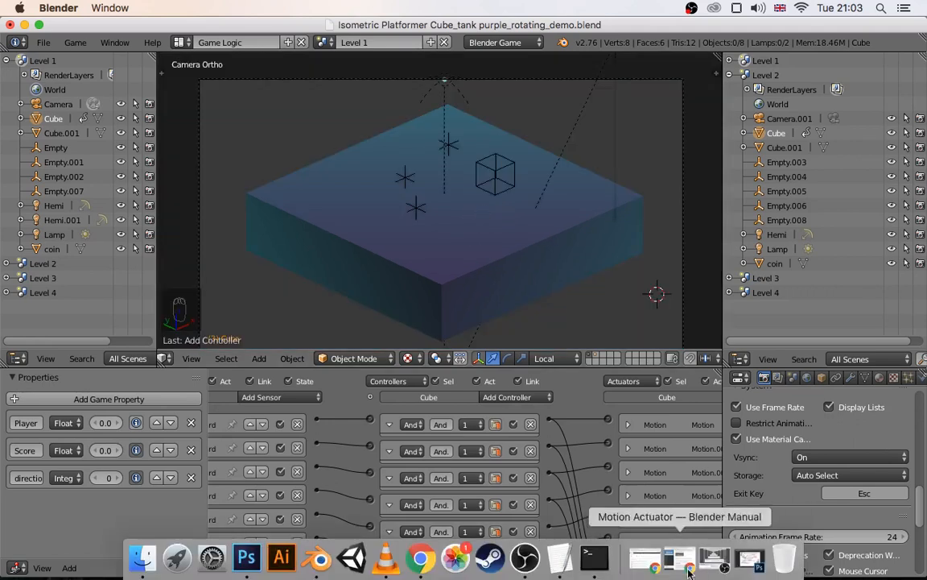
{"action": "left_click", "coordinate": [751, 561]}
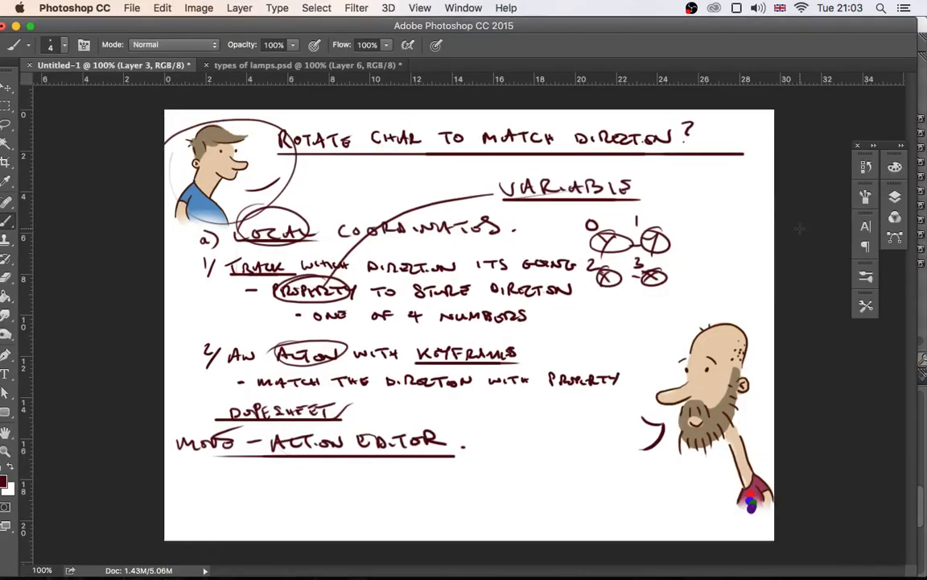
{"action": "left_click", "coordinate": [894, 196]}
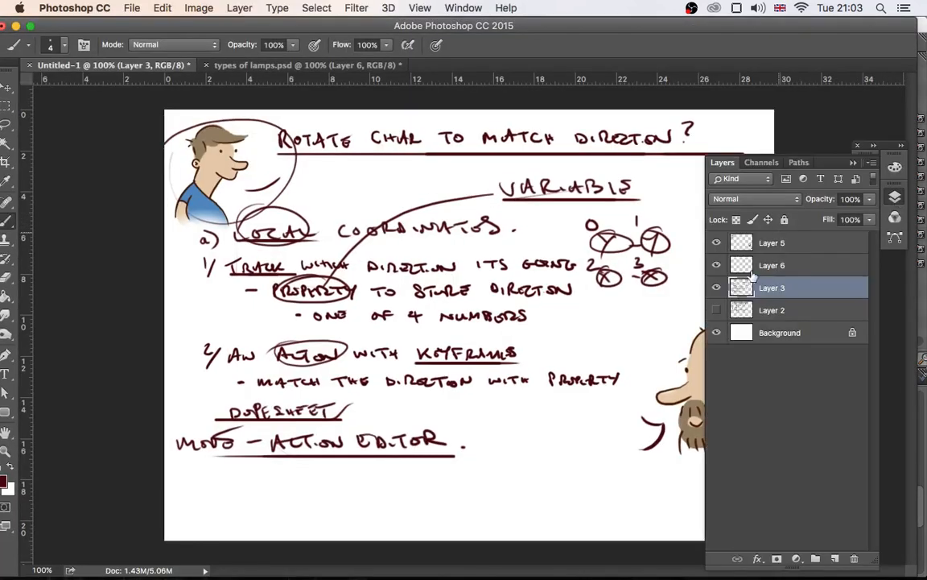
{"action": "left_click", "coordinate": [718, 289]}
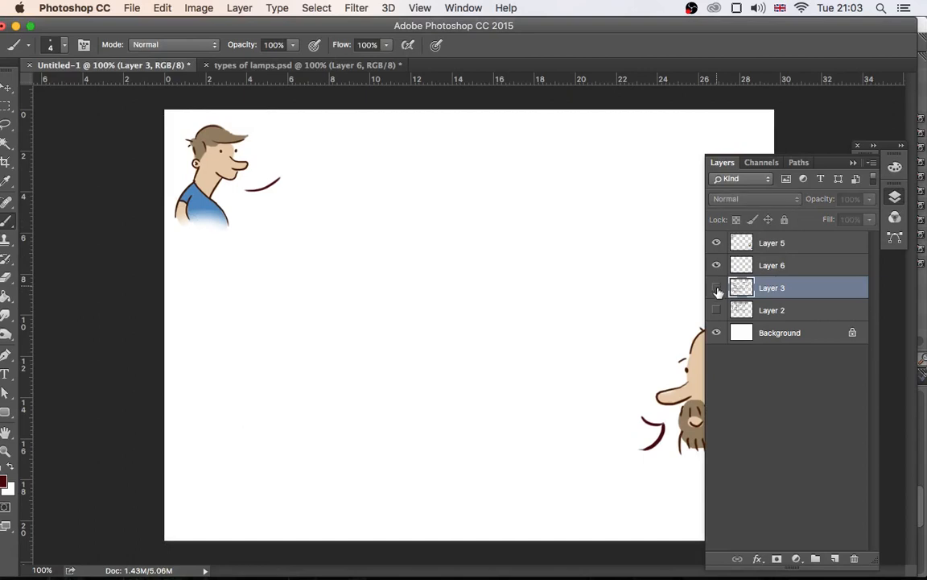
{"action": "left_click", "coordinate": [716, 310]}
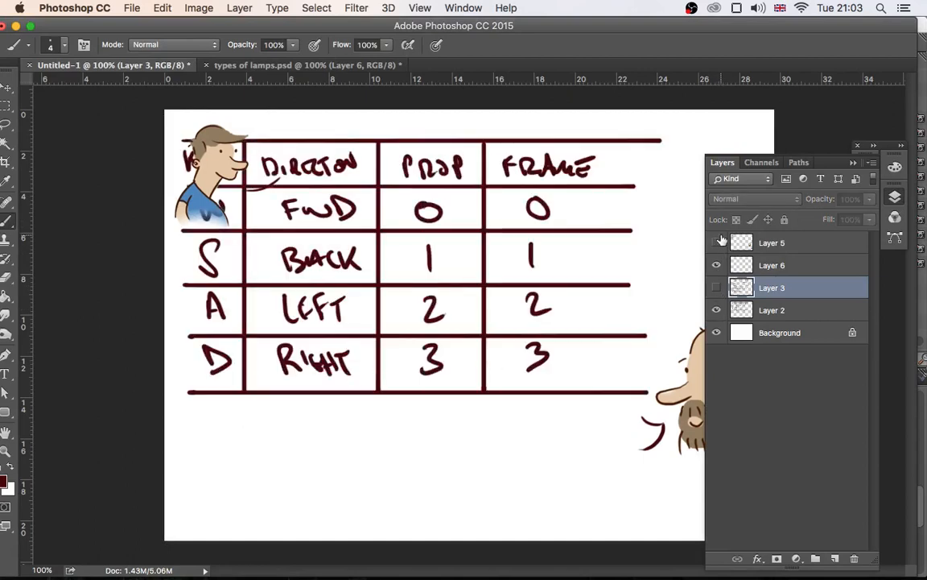
{"action": "left_click", "coordinate": [717, 242]}
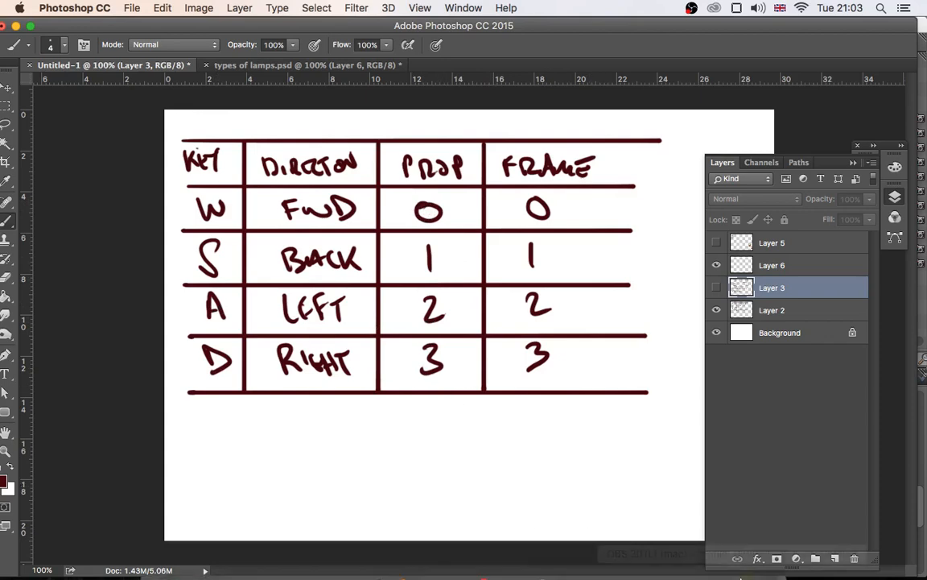
{"action": "left_click", "coordinate": [736, 559]}
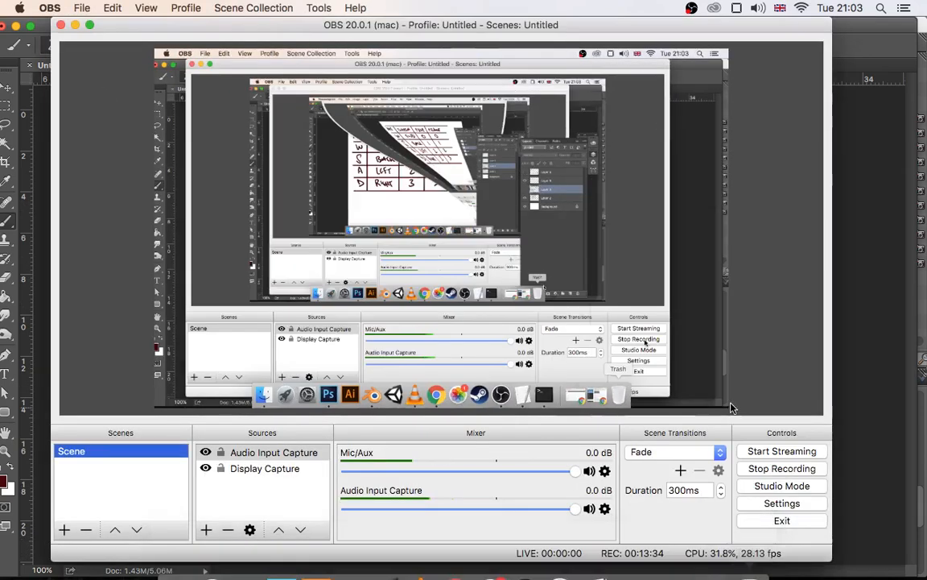